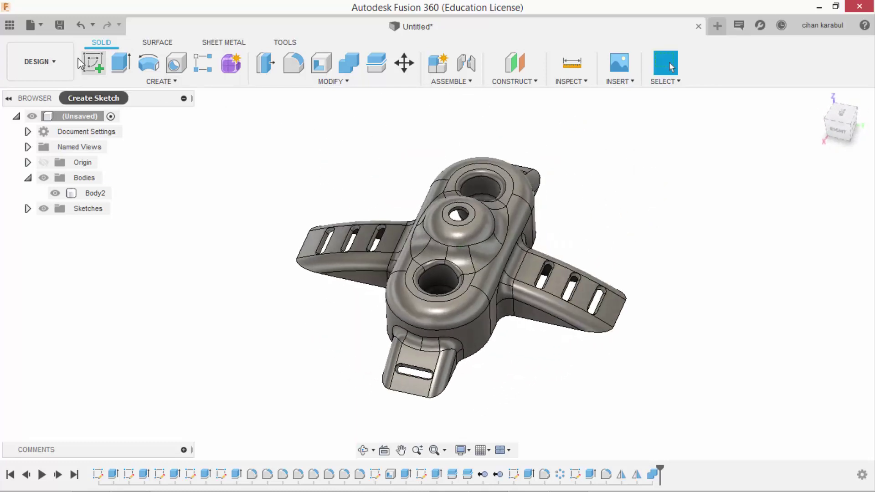
# Create a new empty design and start a sketch on the XY origin plane.
pyautogui.click(31, 24)
pyautogui.click(37, 40)
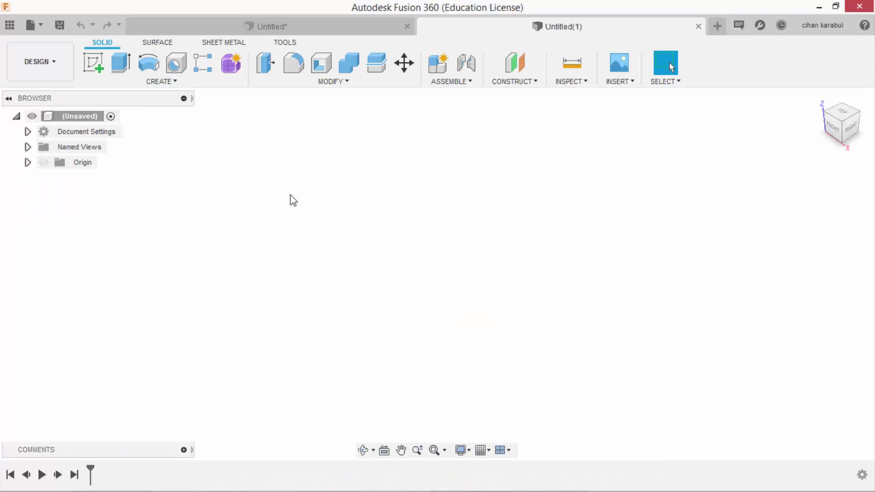
pyautogui.click(98, 72)
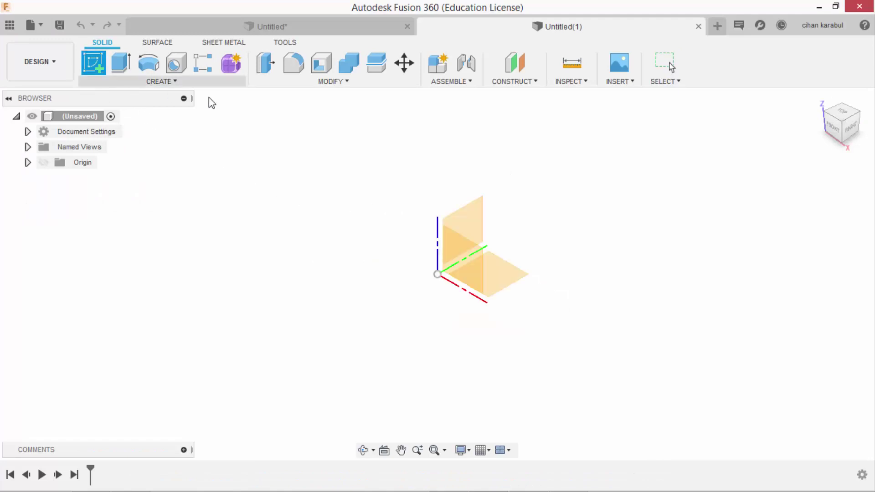
pyautogui.click(502, 265)
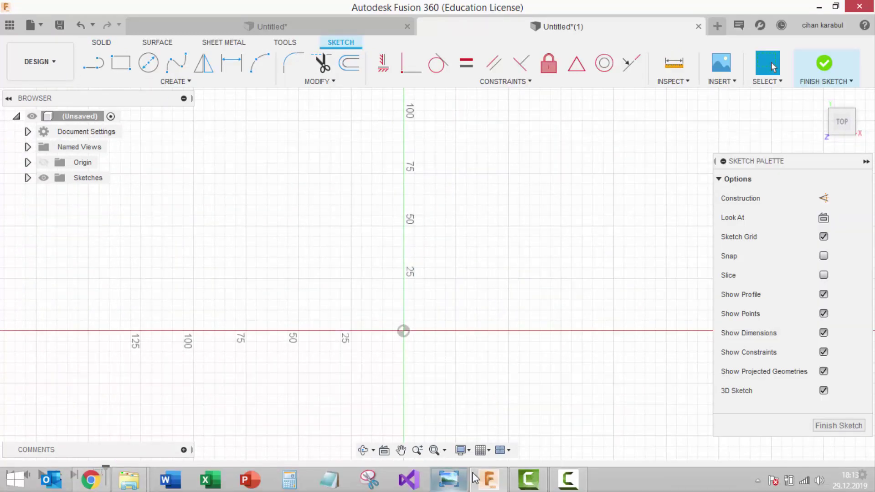
pyautogui.click(449, 486)
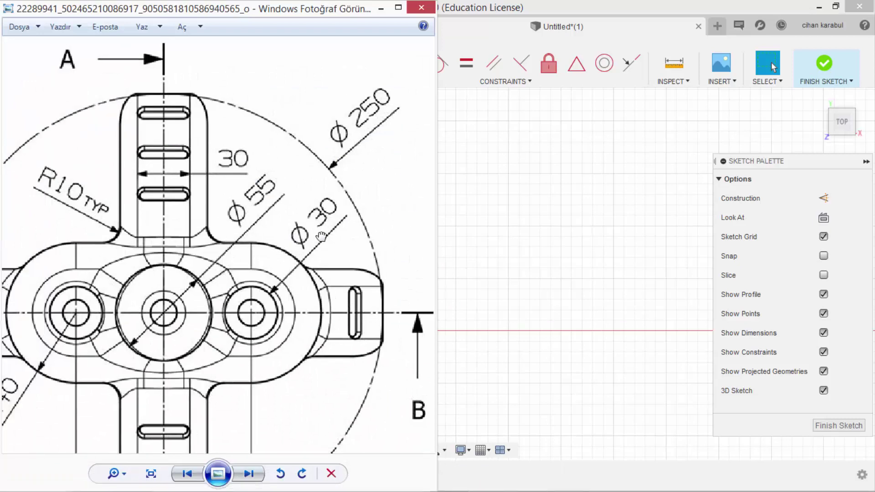
pyautogui.scroll(-3, 329, 241)
pyautogui.scroll(-2, 328, 242)
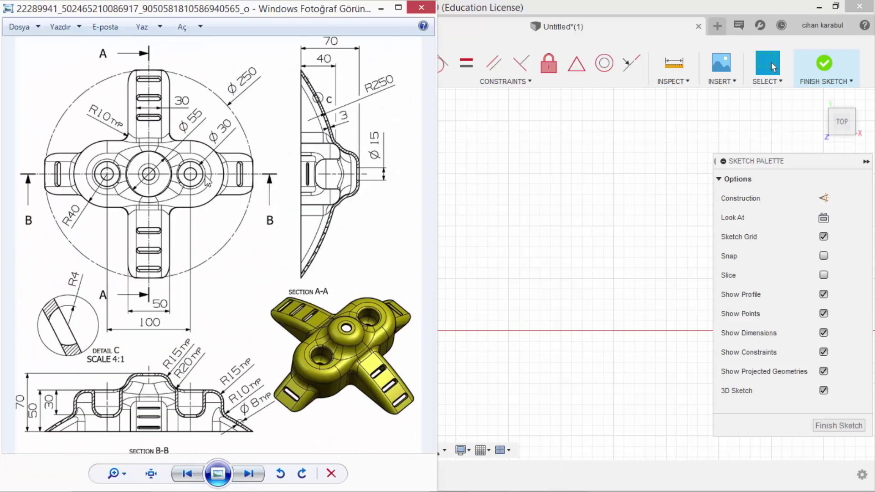
pyautogui.scroll(2, 206, 181)
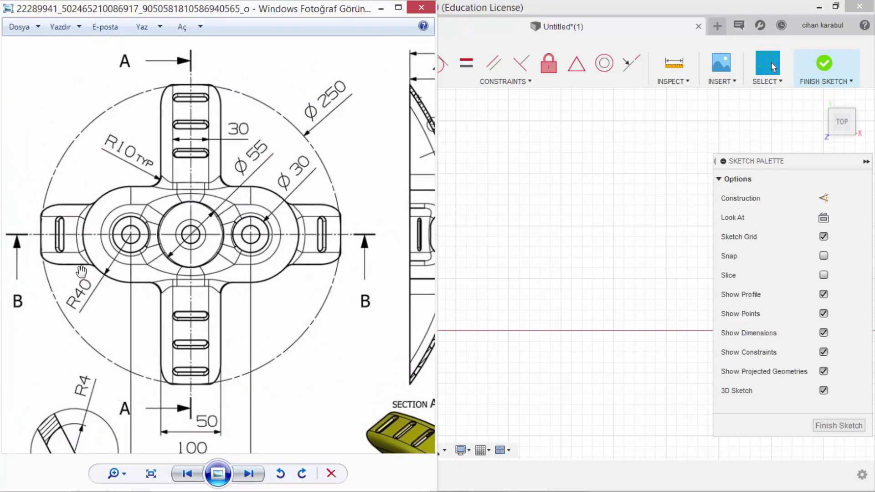
pyautogui.moveTo(192, 395); pyautogui.dragTo(195, 343)
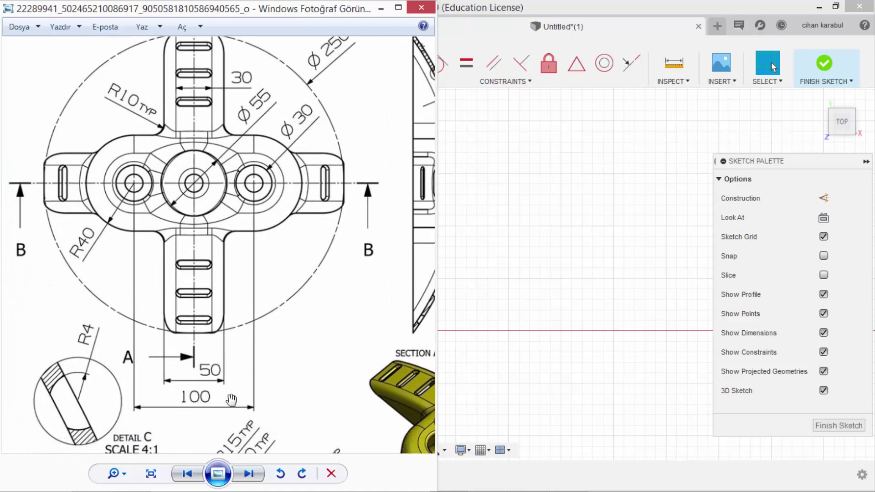
pyautogui.moveTo(236, 208); pyautogui.dragTo(235, 230)
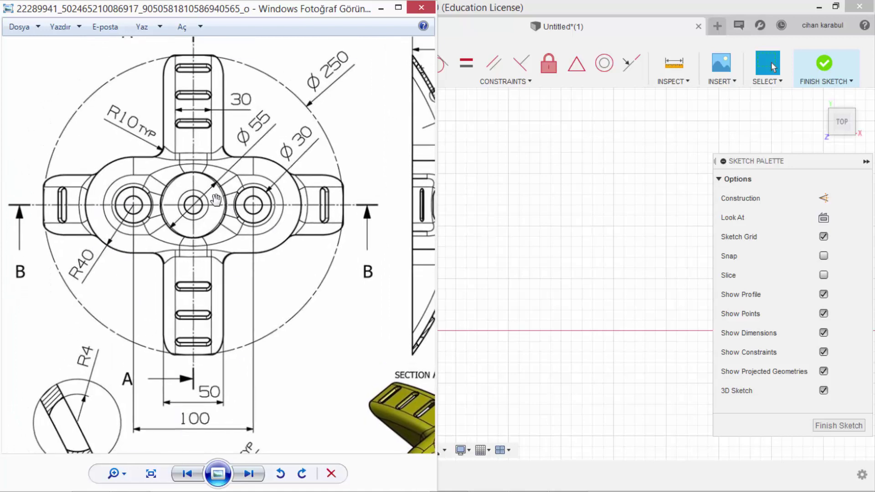
pyautogui.click(381, 7)
# Draw a center-point slot at the origin along the horizontal axis.
pyautogui.click(174, 81)
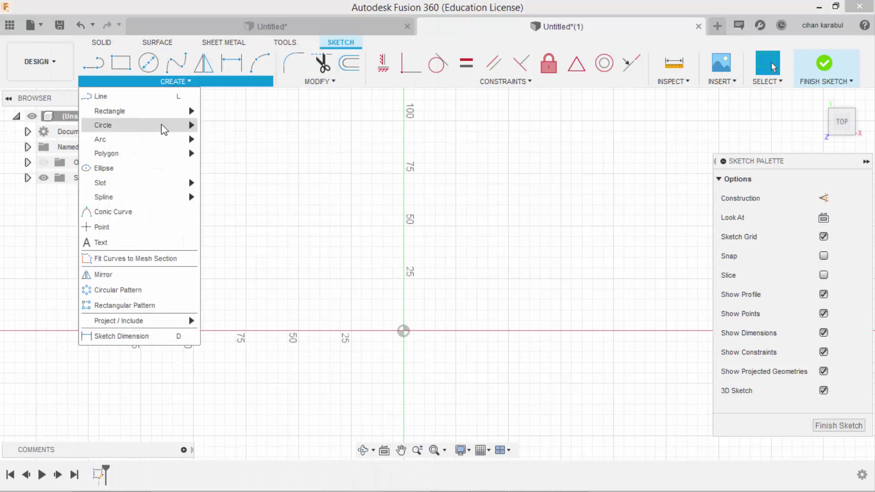
pyautogui.moveTo(136, 182)
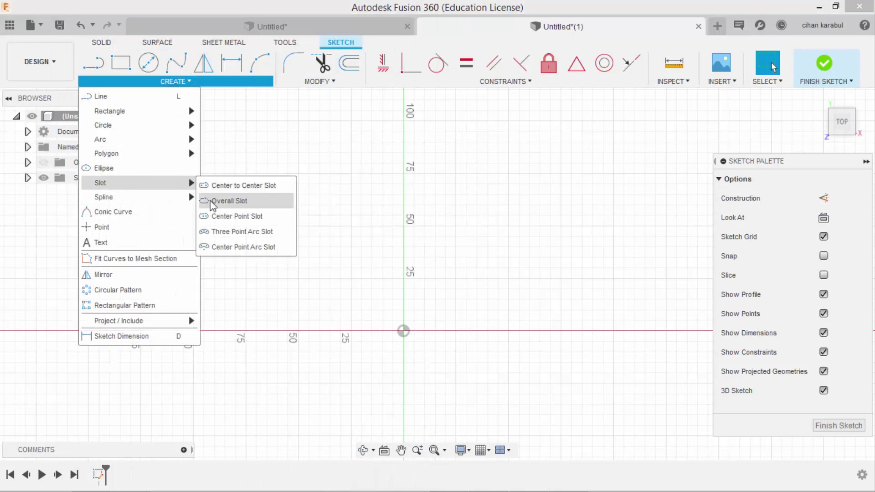
pyautogui.click(214, 213)
pyautogui.click(404, 336)
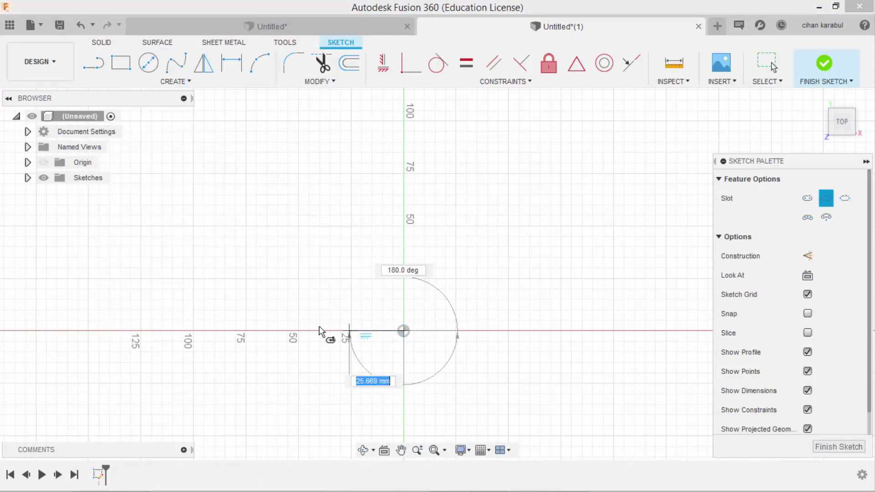
pyautogui.click(260, 331)
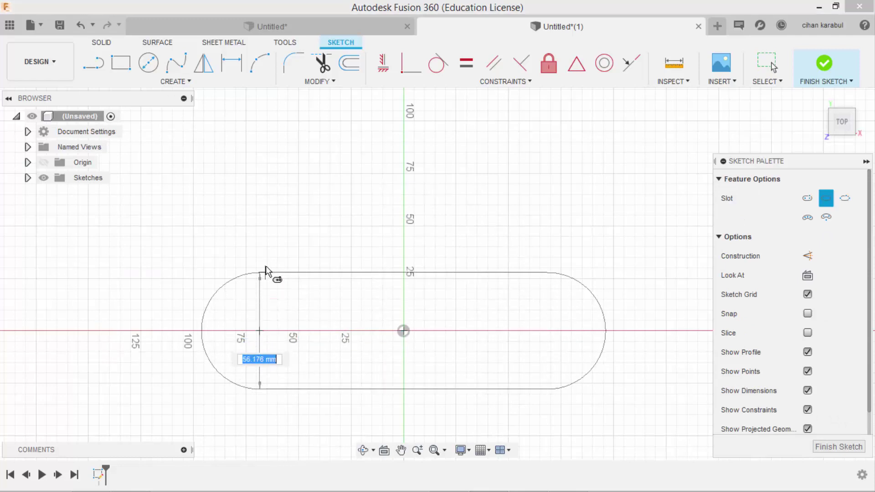
# Dimension the slot with an R40 end radius and 100 mm between arc centres.
pyautogui.click(237, 73)
pyautogui.click(226, 242)
pyautogui.click(212, 219)
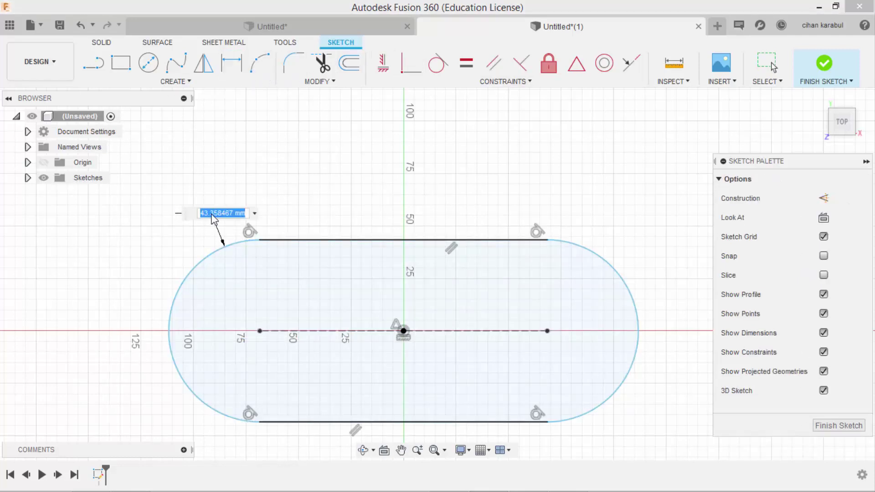
pyautogui.press('Return')
pyautogui.click(330, 329)
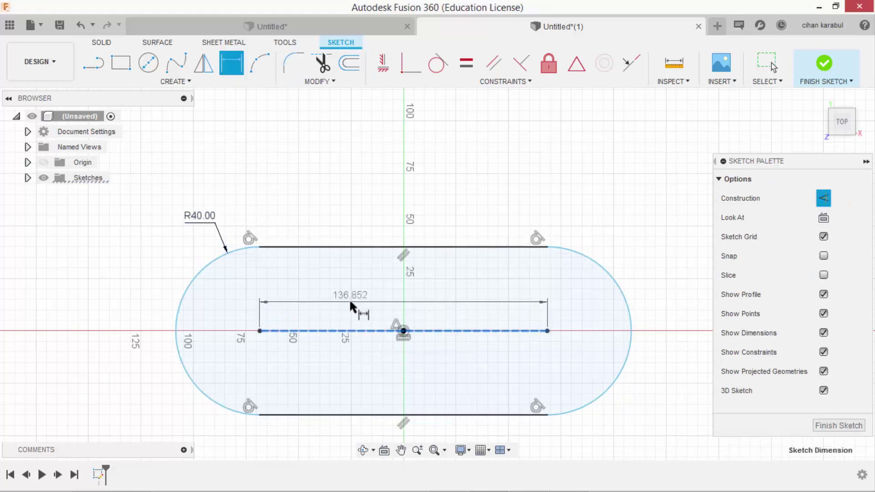
pyautogui.click(351, 302)
pyautogui.write('100')
pyautogui.press('Return')
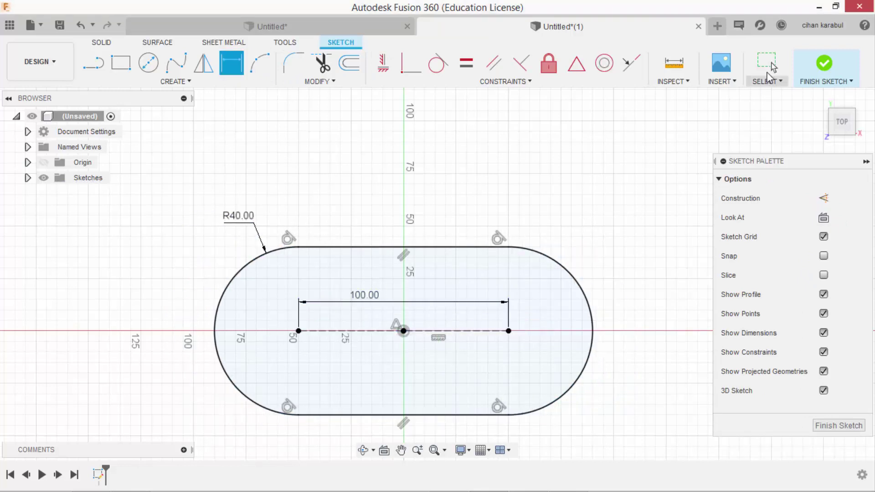
# Extrude the slot profile 50 mm as a new body.
pyautogui.click(825, 71)
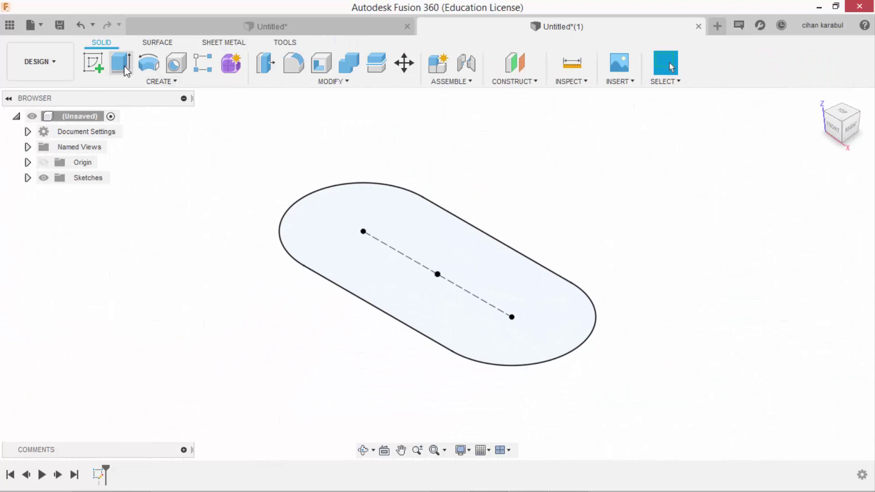
pyautogui.click(126, 71)
pyautogui.click(428, 248)
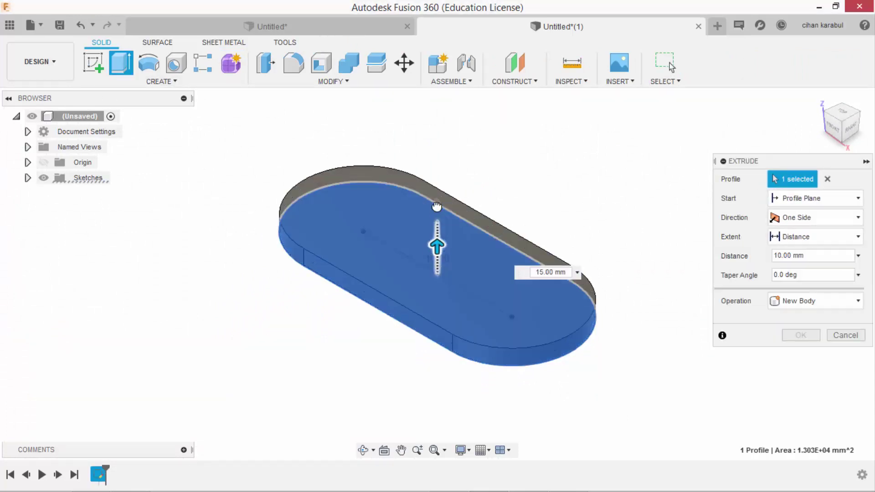
pyautogui.moveTo(437, 207); pyautogui.dragTo(438, 177)
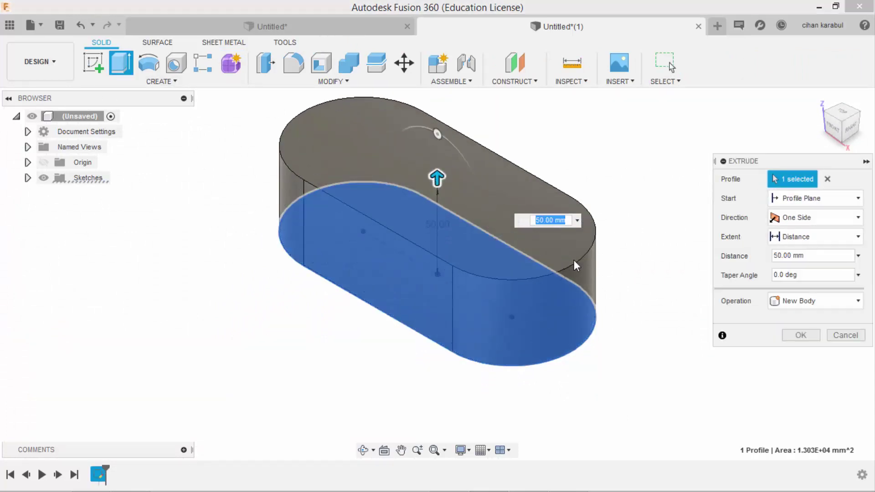
pyautogui.click(801, 335)
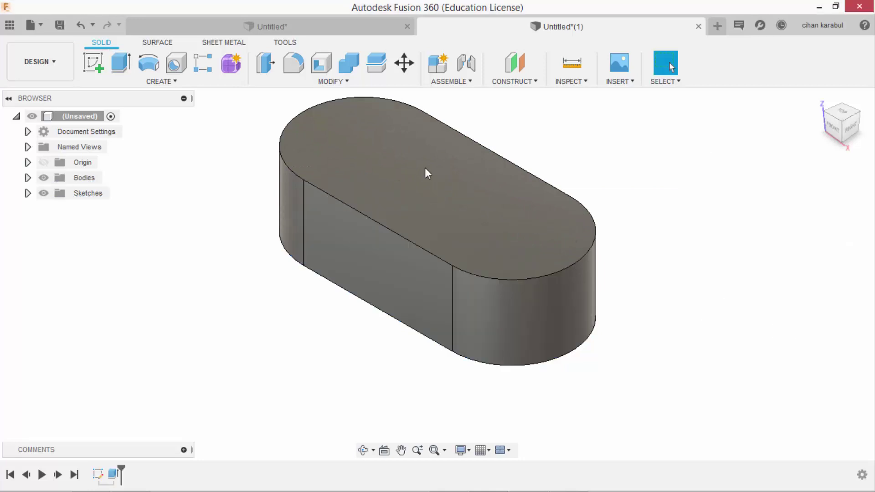
pyautogui.click(101, 62)
# Sketch a Ø55 mm circle at the origin on the slot body's top face.
pyautogui.click(392, 160)
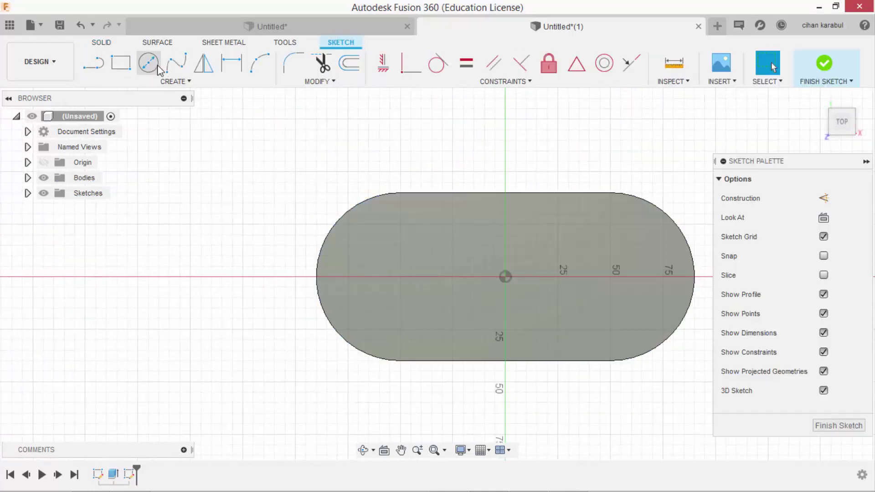
pyautogui.click(155, 66)
pyautogui.click(504, 279)
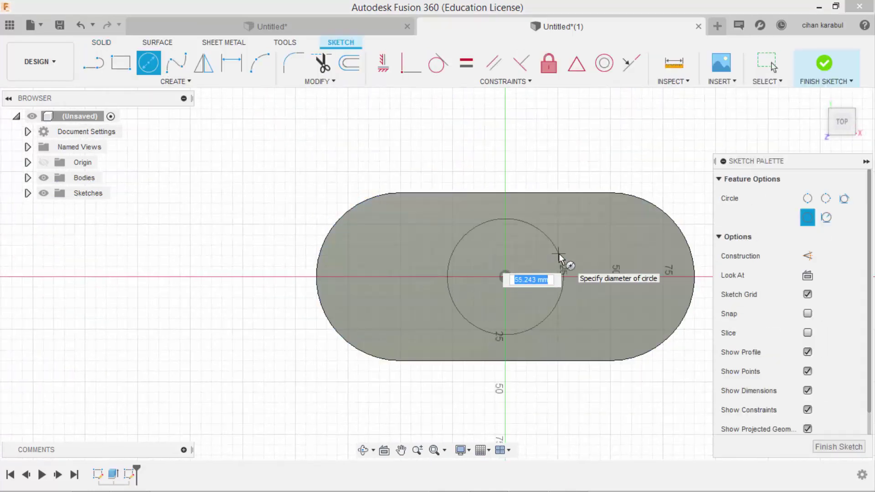
pyautogui.write('55')
pyautogui.press('Return')
pyautogui.press('Escape')
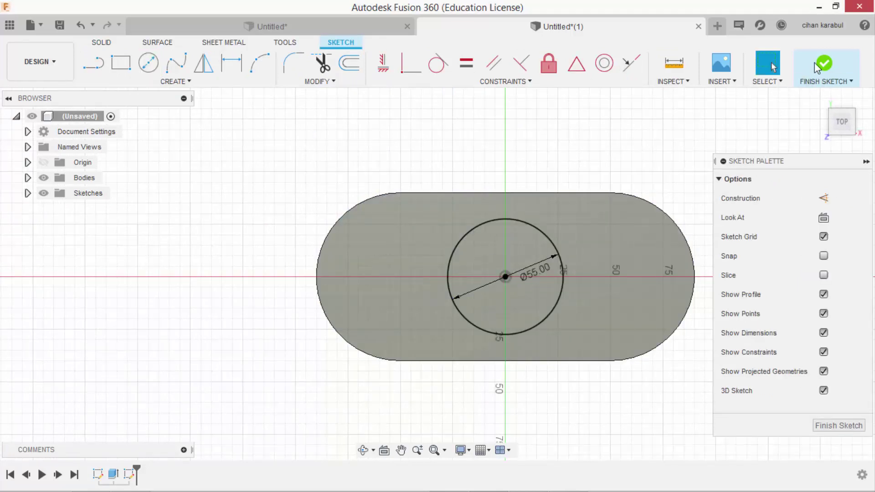
pyautogui.click(816, 67)
# Extrude the Ø55 circle 20 mm, joined to the body.
pyautogui.click(121, 63)
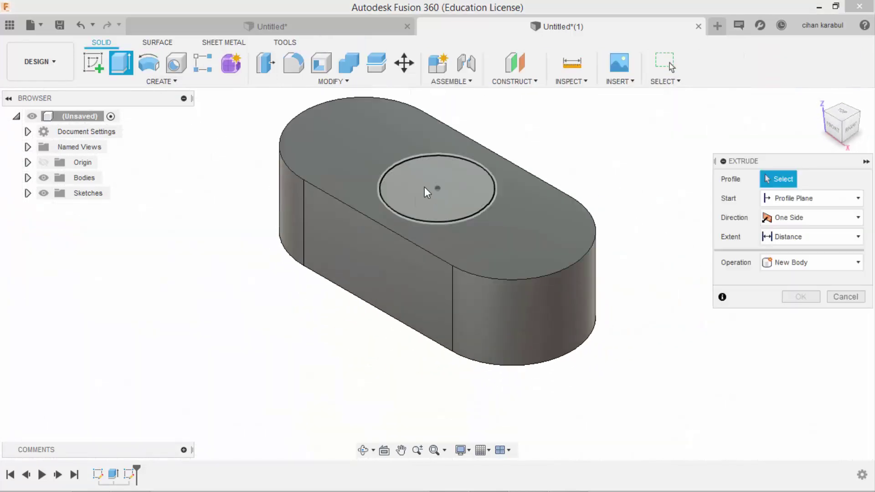
pyautogui.click(434, 192)
pyautogui.moveTo(436, 171); pyautogui.dragTo(437, 145)
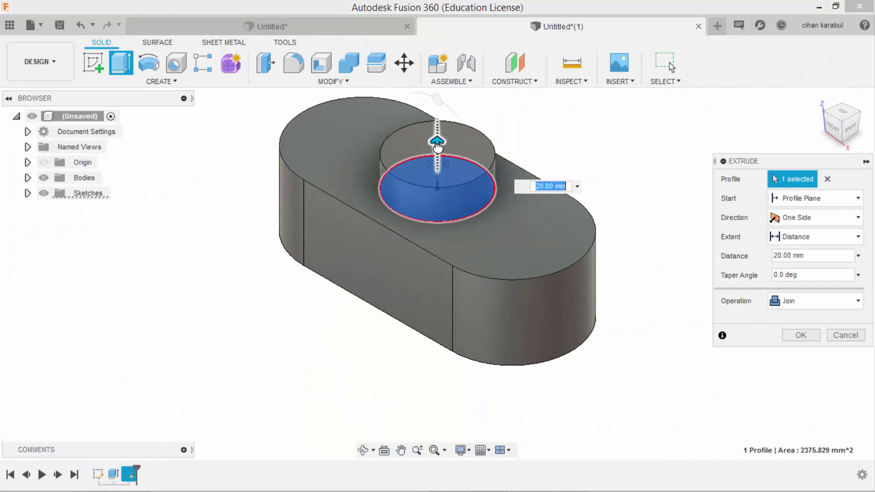
pyautogui.click(801, 336)
pyautogui.scroll(3, 536, 157)
pyautogui.moveTo(536, 157)
pyautogui.keyDown('shift'); pyautogui.mouseDown(button='middle')
pyautogui.moveTo(572, 149)
pyautogui.moveTo(570, 165)
pyautogui.mouseUp(button='middle'); pyautogui.keyUp('shift')
pyautogui.click(94, 63)
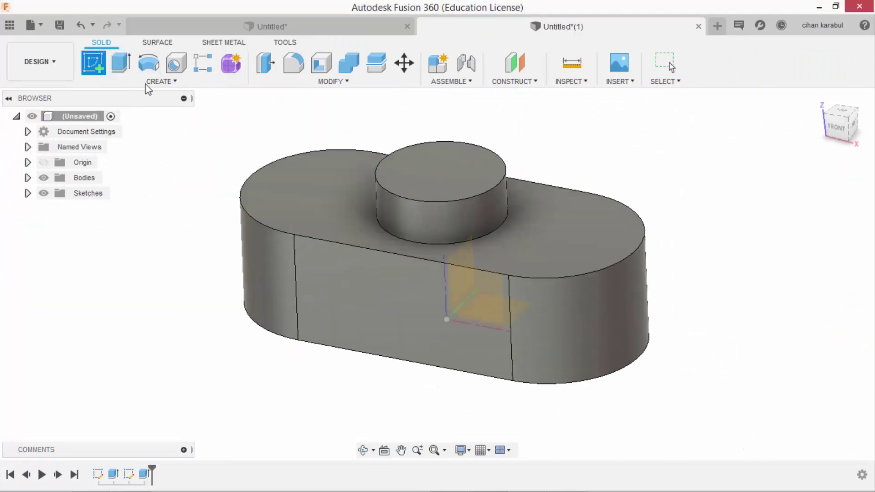
# Sketch a Ø30 circle on the top face, concentric with the slot's right end arc.
pyautogui.click(556, 235)
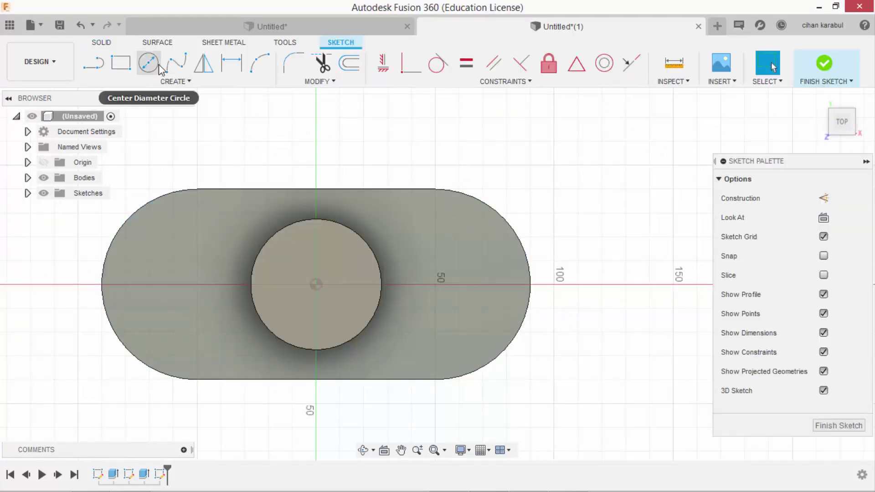
pyautogui.click(150, 64)
pyautogui.click(452, 285)
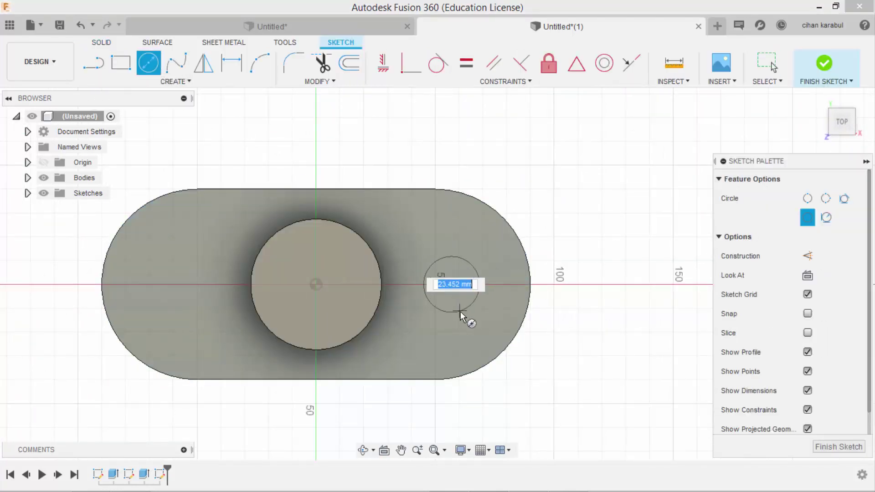
pyautogui.press('Return')
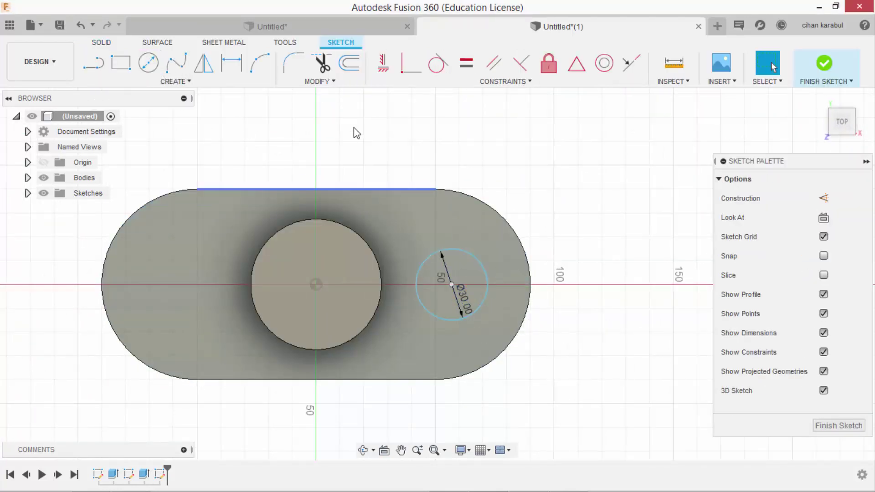
pyautogui.click(527, 253)
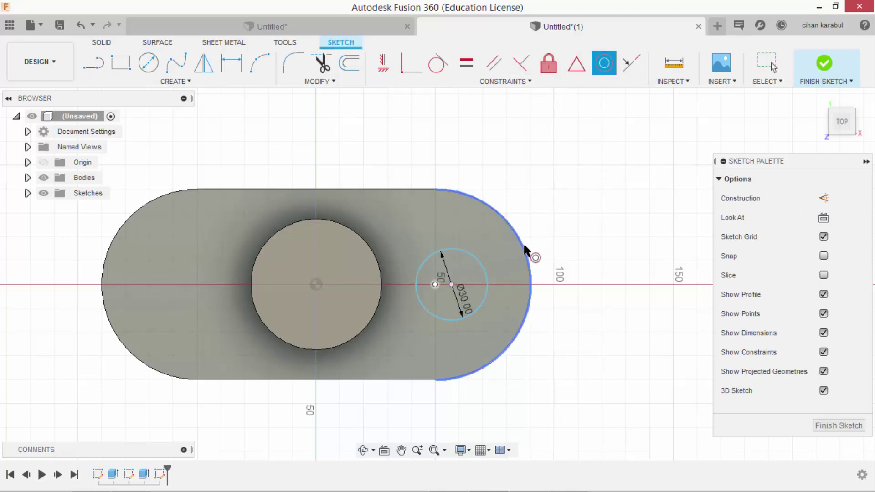
pyautogui.click(488, 279)
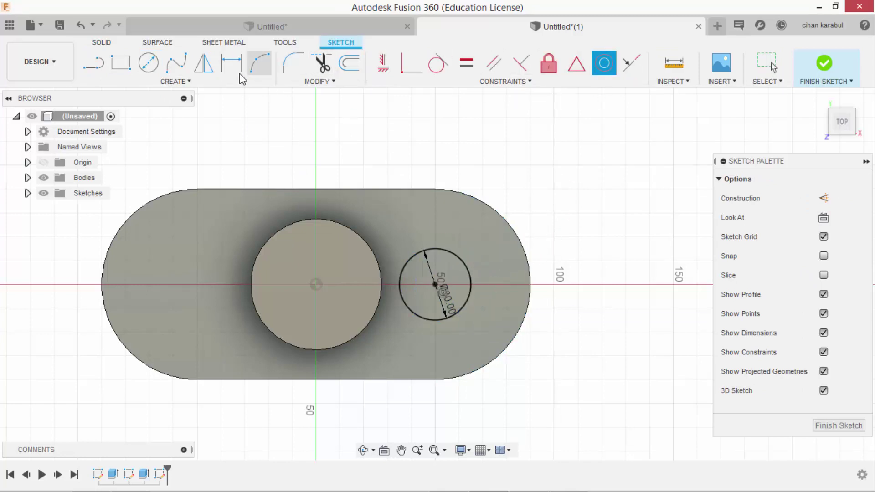
pyautogui.click(825, 64)
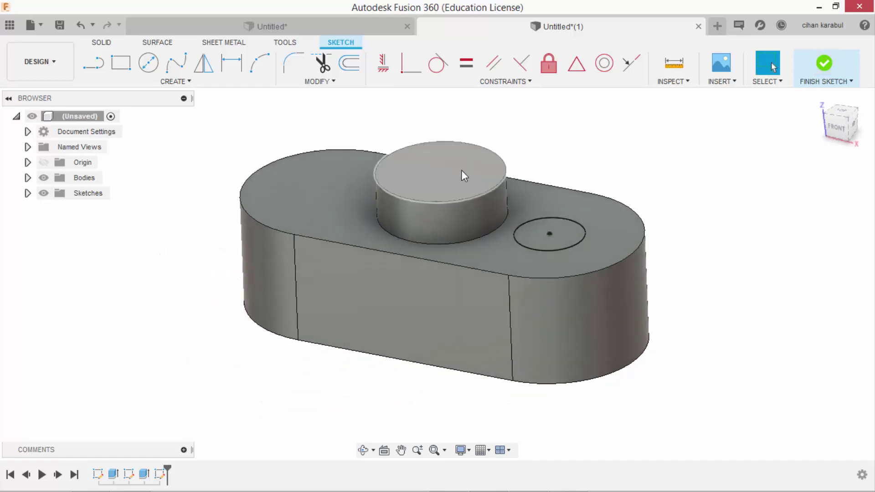
# Cut the Ø30 circle 30 mm down into the body.
pyautogui.click(121, 63)
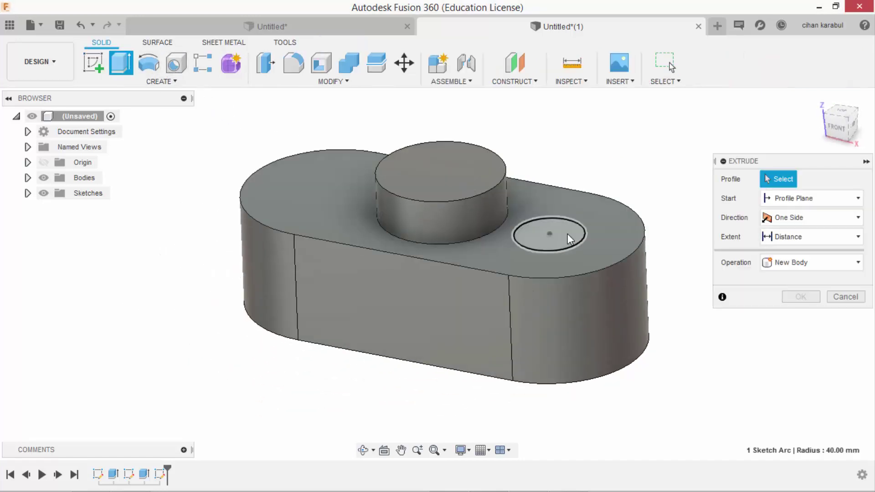
pyautogui.click(565, 234)
pyautogui.moveTo(549, 206)
pyautogui.mouseDown()
pyautogui.moveTo(553, 262)
pyautogui.moveTo(566, 292)
pyautogui.mouseUp()
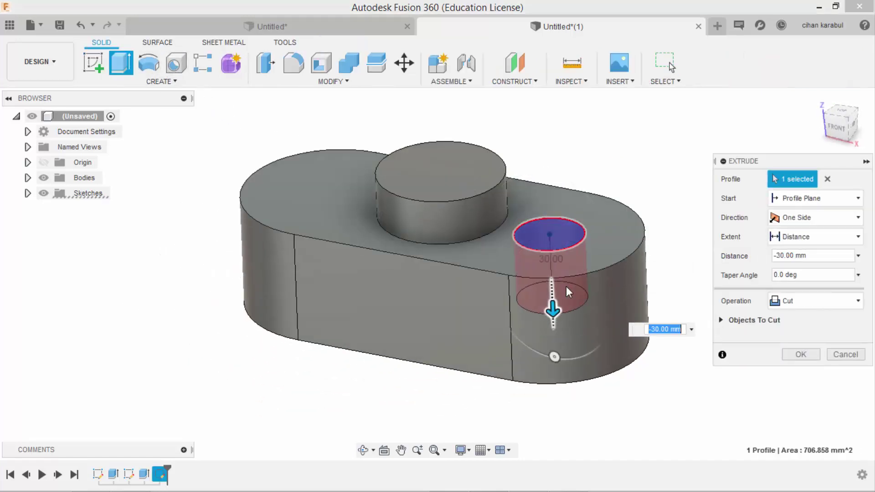
pyautogui.click(802, 355)
pyautogui.moveTo(629, 157)
pyautogui.keyDown('shift'); pyautogui.mouseDown(button='middle')
pyautogui.moveTo(638, 213)
pyautogui.moveTo(637, 182)
pyautogui.moveTo(620, 156)
pyautogui.moveTo(635, 187)
pyautogui.mouseUp(button='middle'); pyautogui.keyUp('shift')
pyautogui.scroll(2, 371, 174)
pyautogui.scroll(-3, 365, 174)
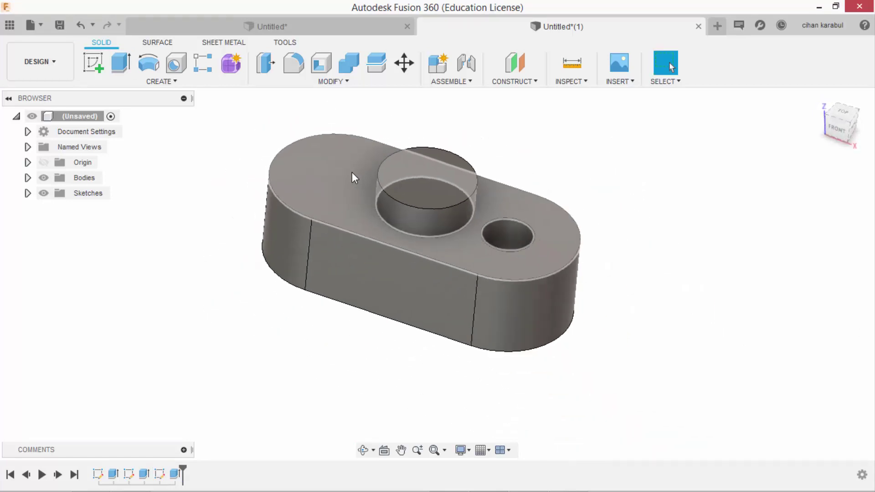
# On the side plane, sketch a large circle with a horizontal line across it.
pyautogui.keyDown('shift'); pyautogui.moveTo(237, 178); pyautogui.dragTo(187, 149, button='middle'); pyautogui.keyUp('shift')
pyautogui.click(93, 62)
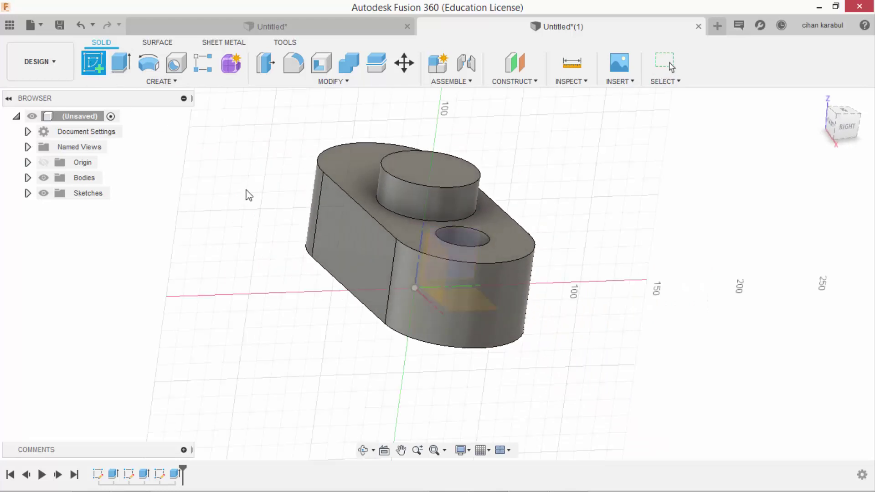
pyautogui.click(475, 244)
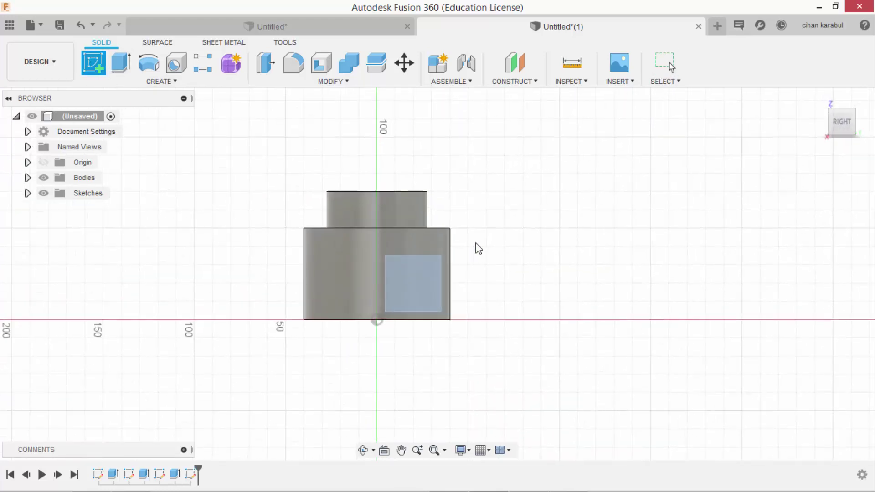
pyautogui.click(148, 63)
pyautogui.scroll(-2, 408, 319)
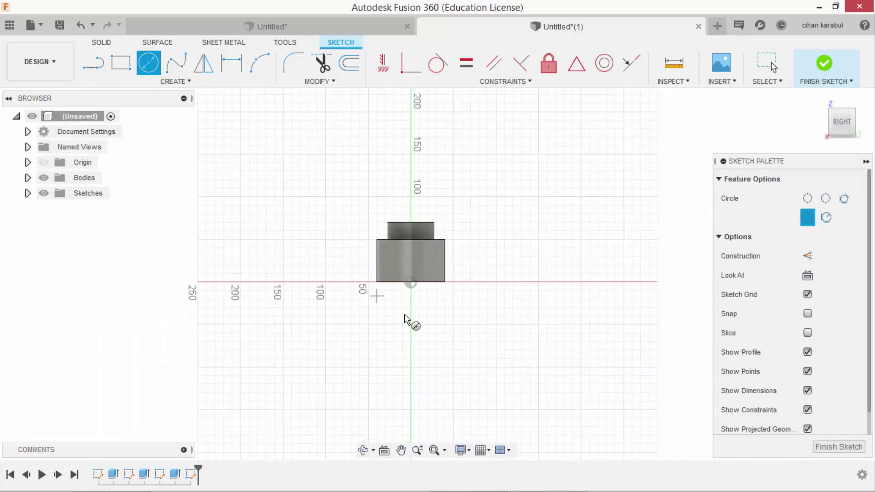
pyautogui.scroll(-1, 414, 353)
pyautogui.click(412, 351)
pyautogui.click(340, 278)
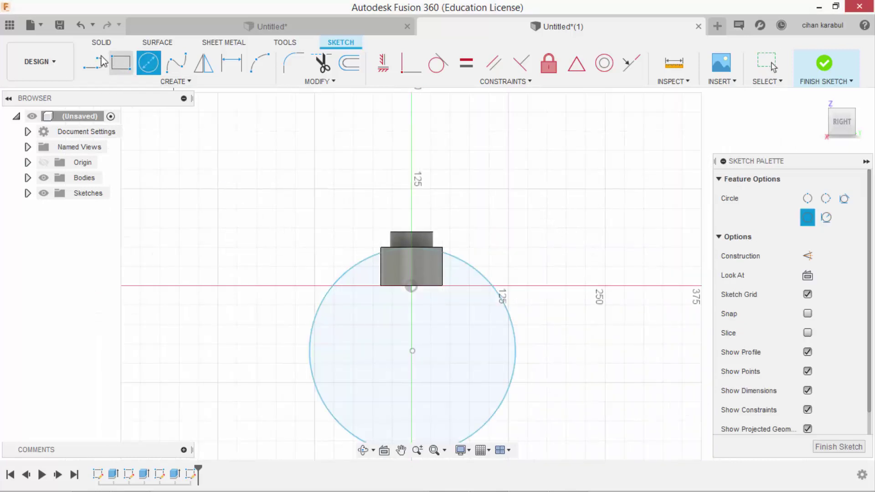
pyautogui.press('l')
pyautogui.click(326, 294)
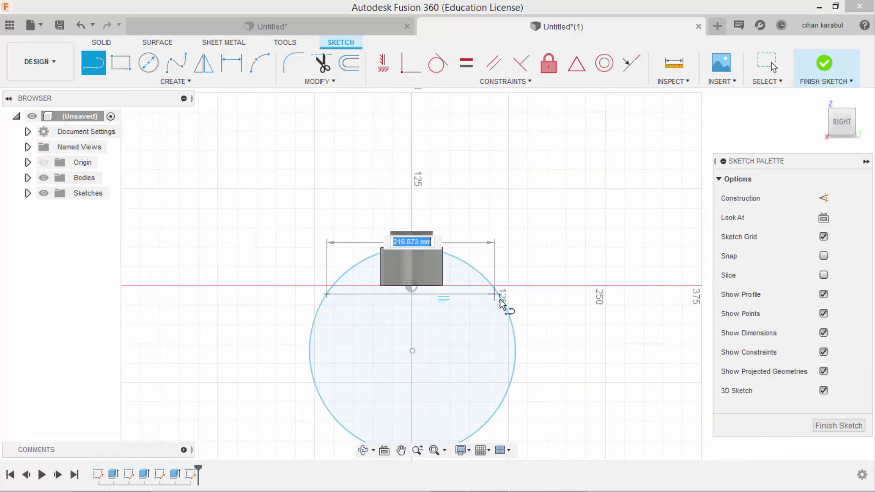
pyautogui.click(499, 294)
# Trim the lower arc; put the base line on the horizontal axis, symmetric about vertical.
pyautogui.click(324, 67)
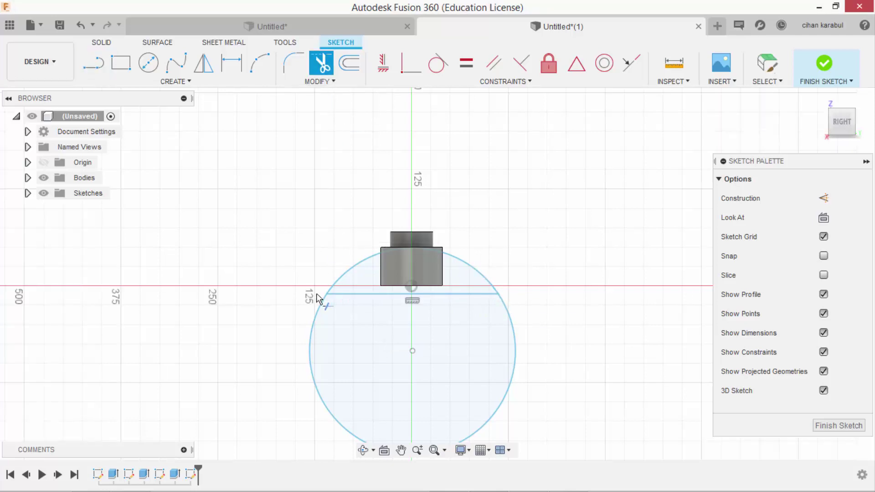
pyautogui.click(313, 323)
pyautogui.scroll(1, 447, 269)
pyautogui.scroll(1, 445, 137)
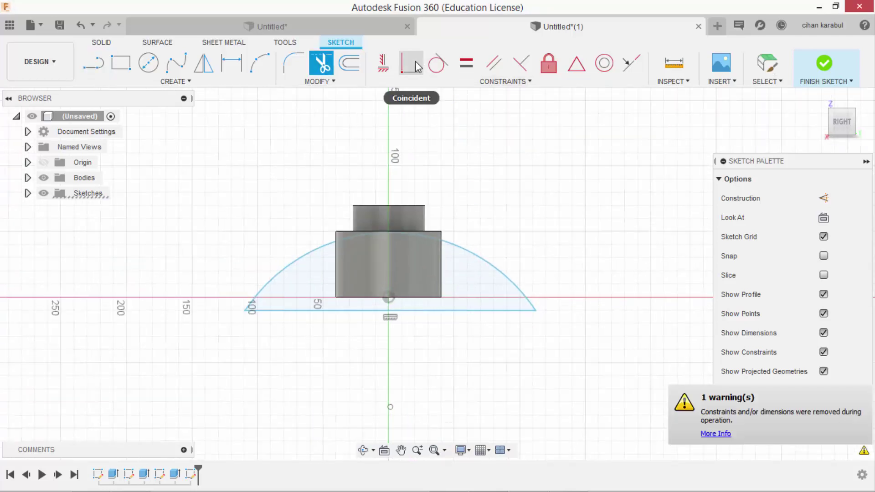
pyautogui.click(383, 64)
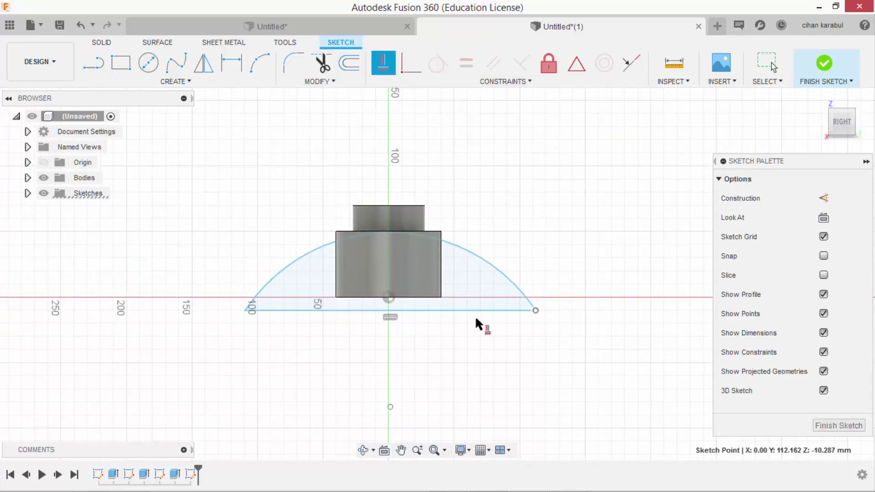
pyautogui.click(386, 300)
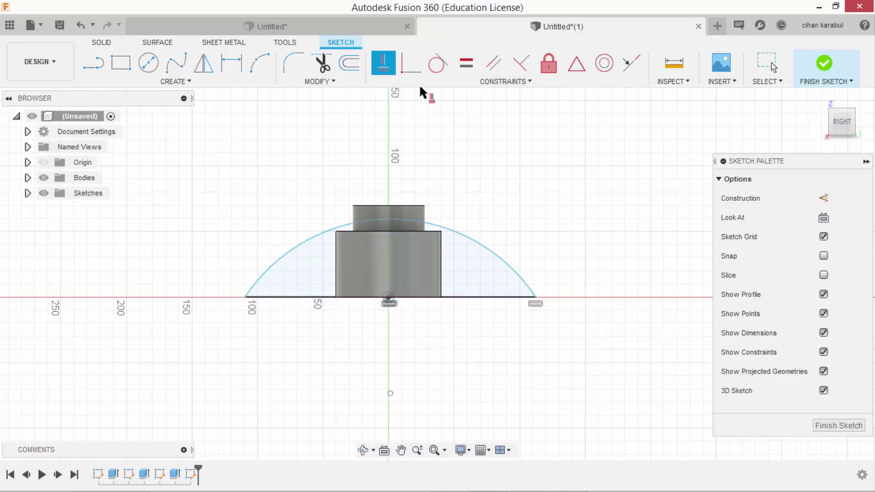
pyautogui.click(576, 64)
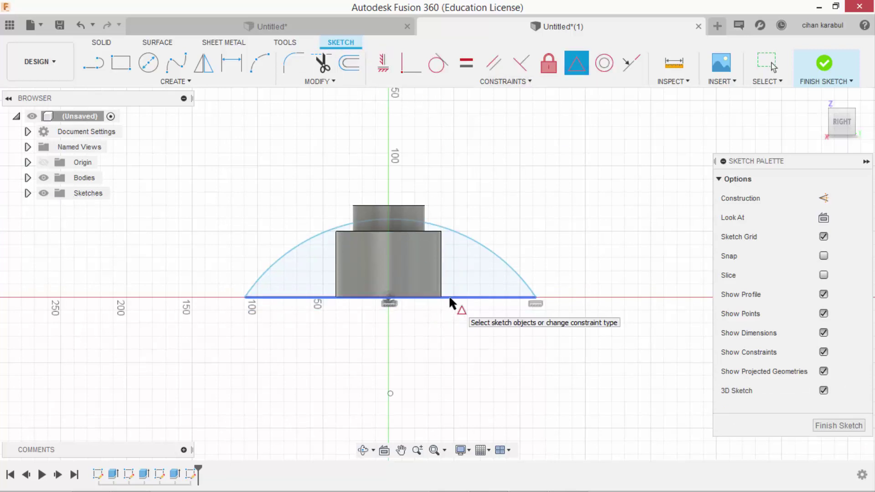
pyautogui.click(450, 299)
pyautogui.click(389, 301)
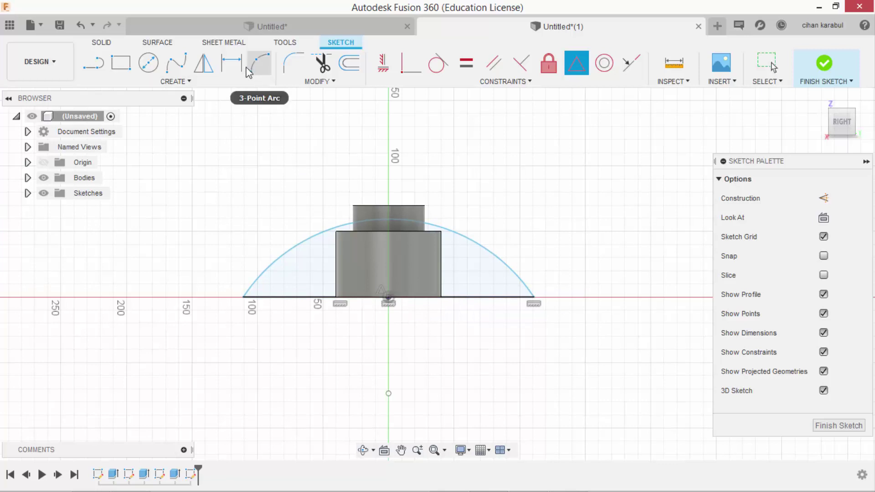
# Dimension the dome's arc radius 250 and base width 250.
pyautogui.click(231, 64)
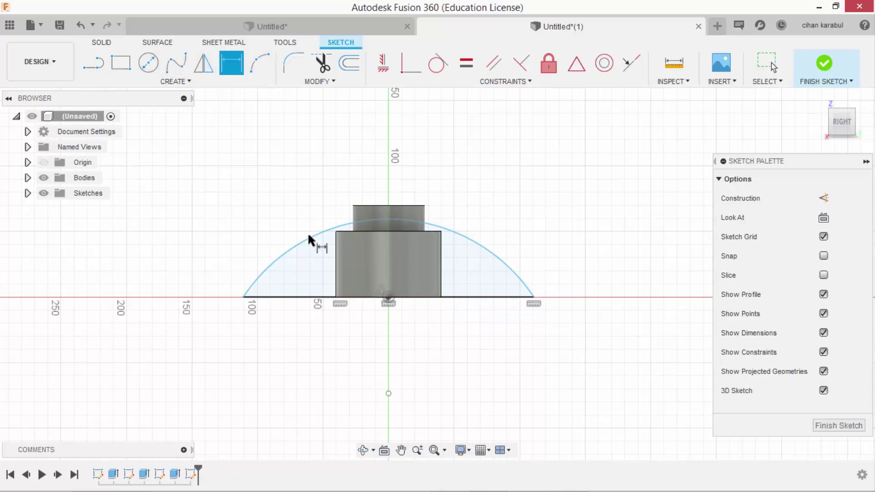
pyautogui.click(313, 237)
pyautogui.write('250')
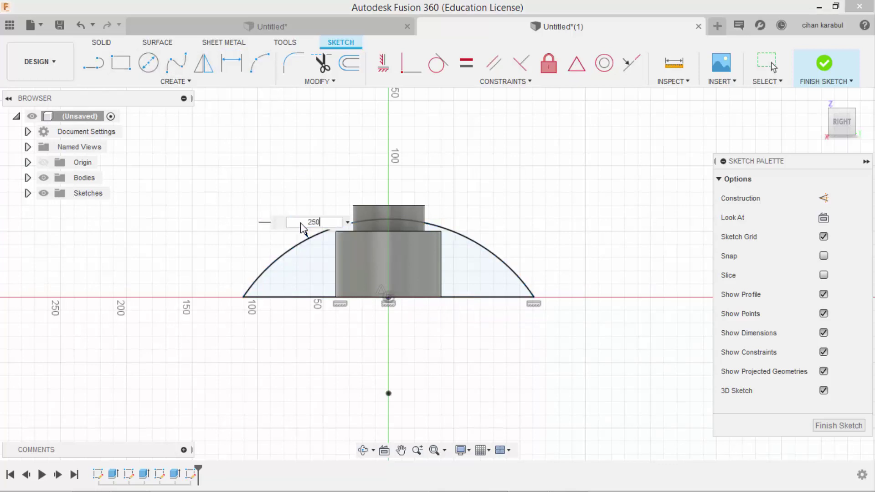
pyautogui.press('Return')
pyautogui.click(311, 297)
pyautogui.click(321, 327)
pyautogui.write('25')
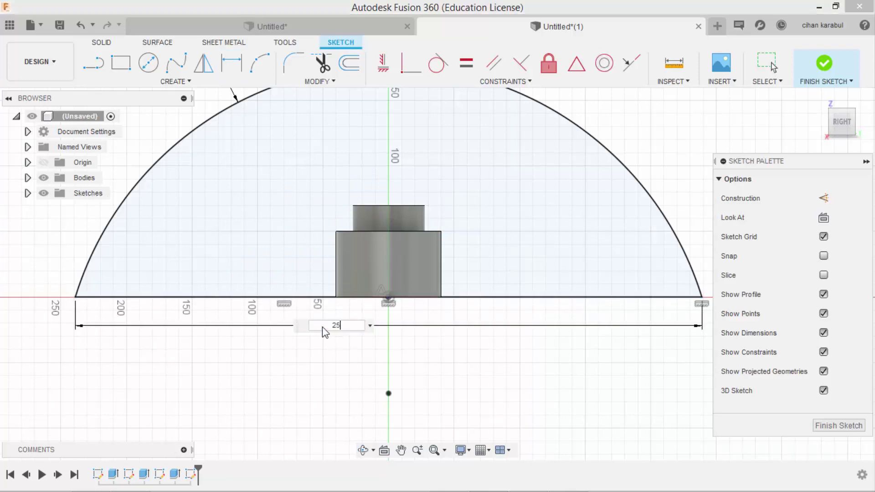
pyautogui.write('0')
pyautogui.press('Return')
# Extrude the dome profile 30 mm symmetrically as a Join to the body.
pyautogui.click(824, 65)
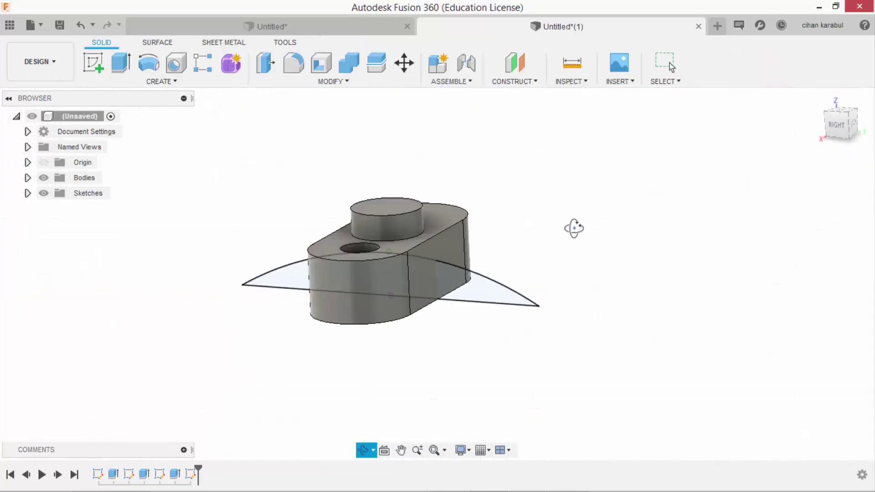
pyautogui.click(114, 63)
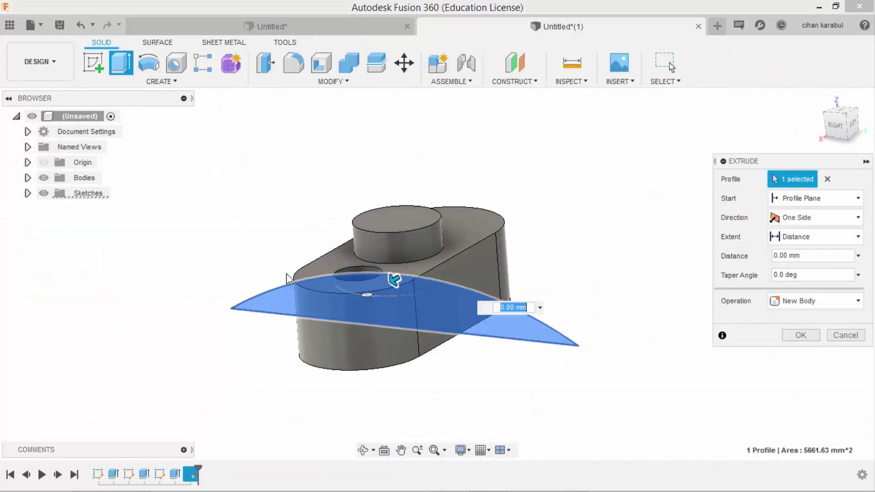
pyautogui.click(804, 300)
pyautogui.click(800, 318)
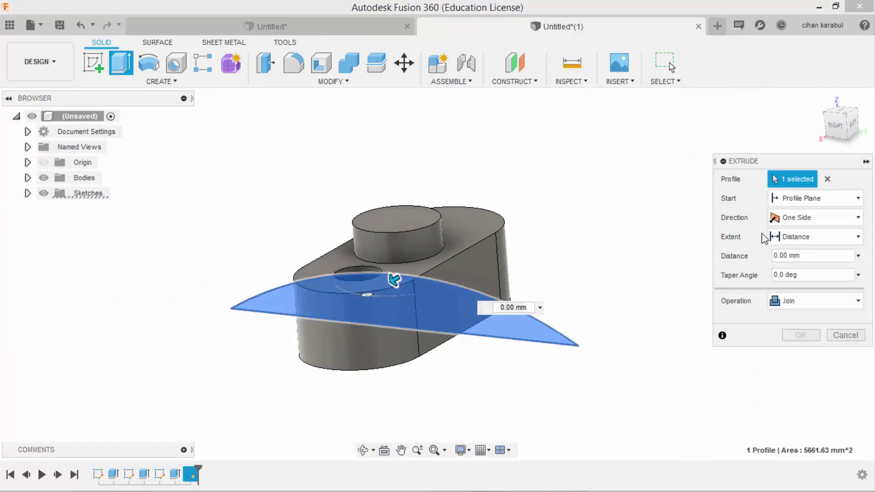
pyautogui.click(816, 218)
pyautogui.click(796, 264)
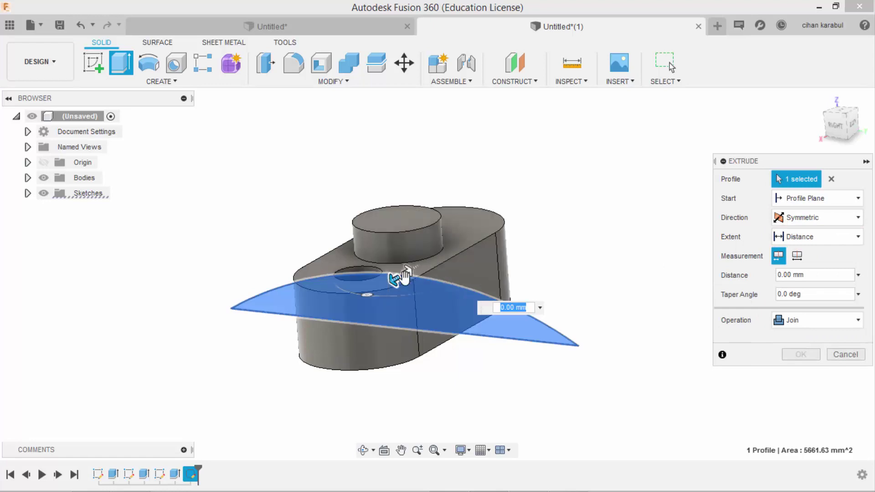
pyautogui.moveTo(404, 275); pyautogui.dragTo(379, 305)
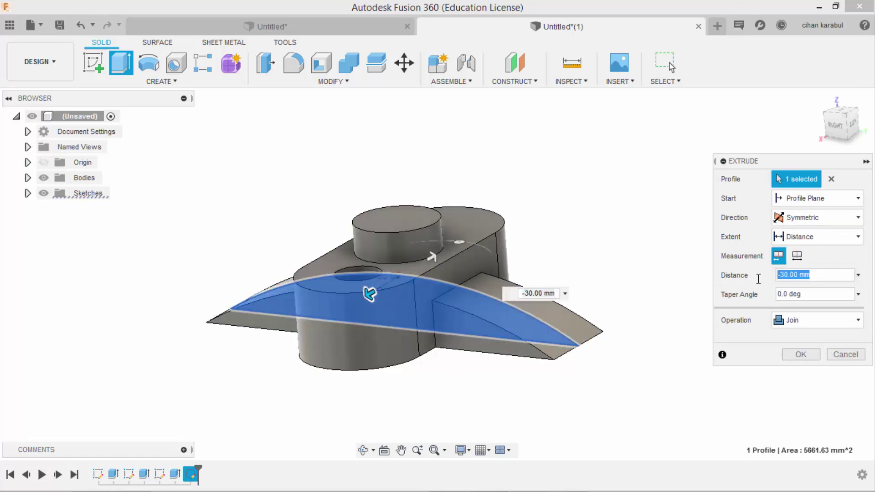
pyautogui.press('Return')
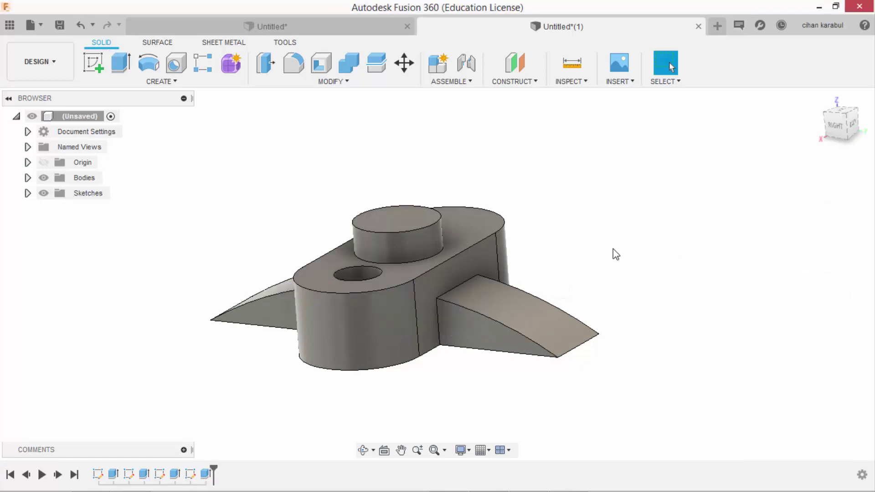
pyautogui.moveTo(616, 255)
pyautogui.keyDown('shift'); pyautogui.mouseDown(button='middle')
pyautogui.moveTo(624, 279)
pyautogui.moveTo(619, 245)
pyautogui.moveTo(715, 229)
pyautogui.moveTo(746, 240)
pyautogui.moveTo(687, 237)
pyautogui.moveTo(675, 250)
pyautogui.moveTo(638, 237)
pyautogui.mouseUp(button='middle'); pyautogui.keyUp('shift')
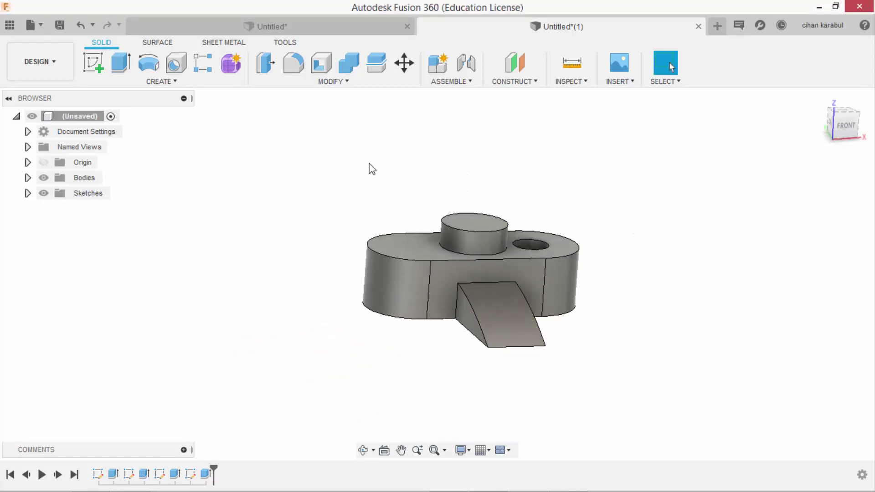
pyautogui.click(94, 63)
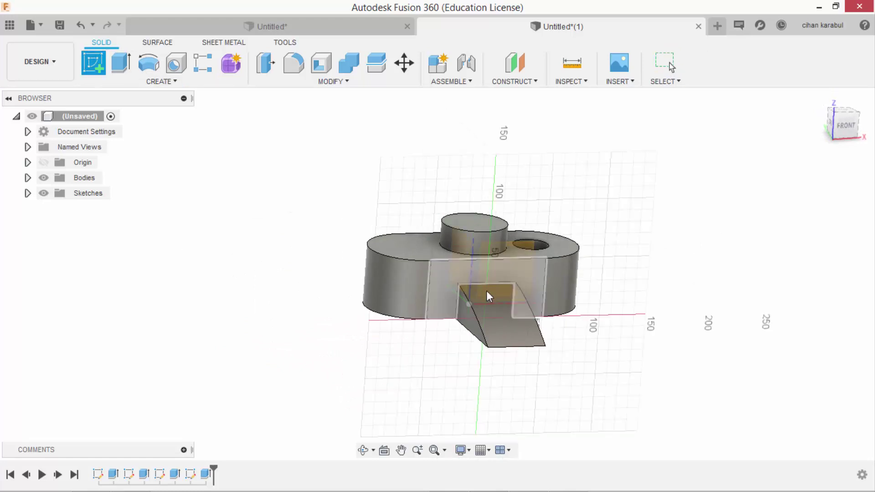
# On the front plane, sketch a circle with a chord and trim its lower arc.
pyautogui.click(531, 244)
pyautogui.click(155, 66)
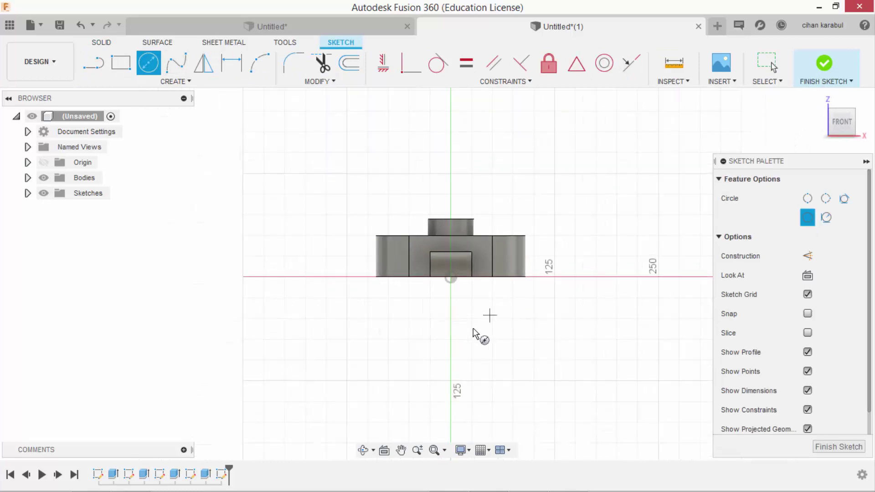
pyautogui.click(447, 347)
pyautogui.click(352, 282)
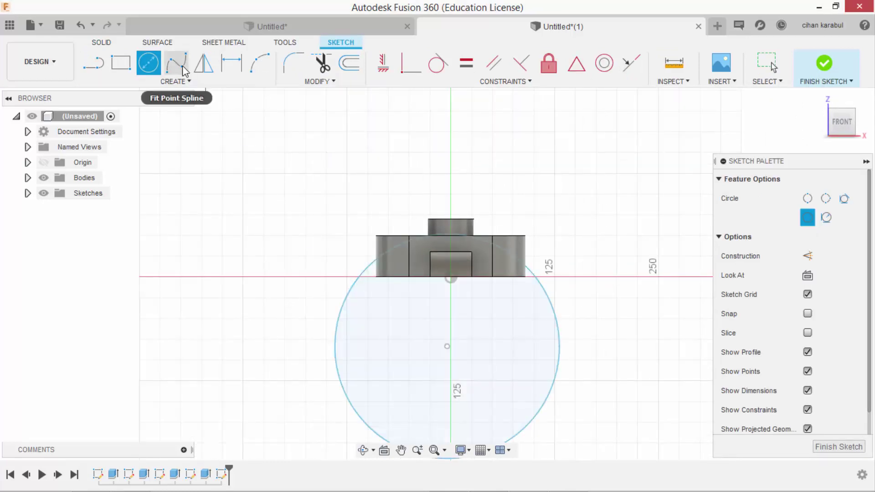
pyautogui.click(96, 64)
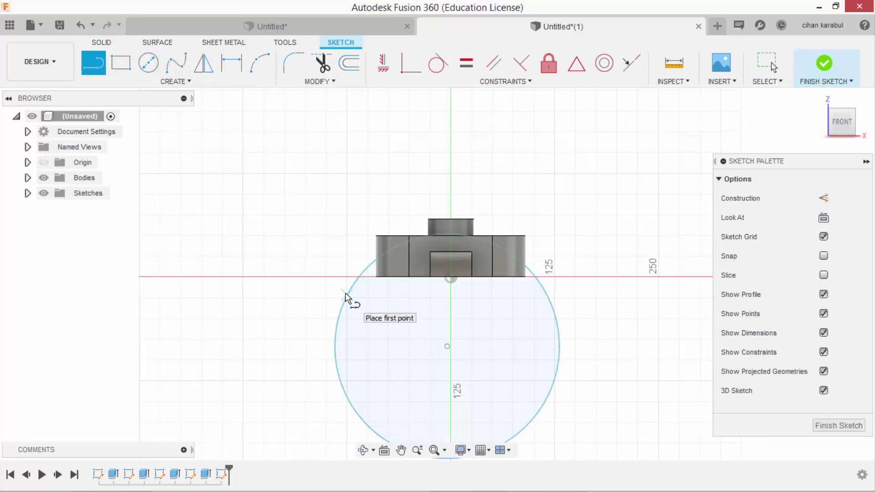
pyautogui.click(352, 290)
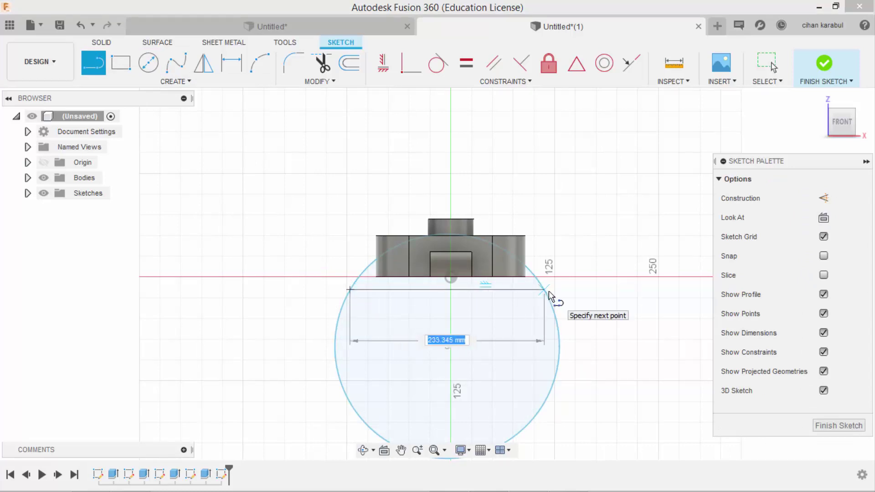
pyautogui.click(346, 316)
# Place the chord on the horizontal axis and dimension it 250 mm.
pyautogui.click(394, 69)
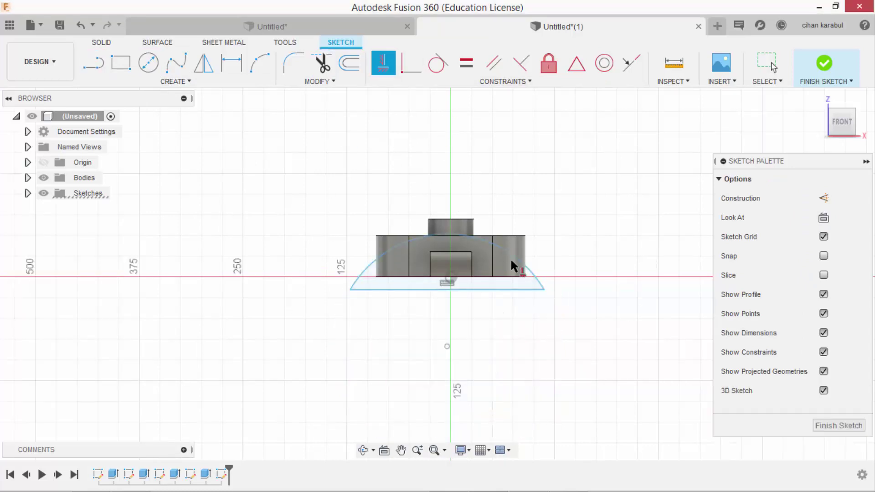
pyautogui.click(545, 288)
pyautogui.click(452, 279)
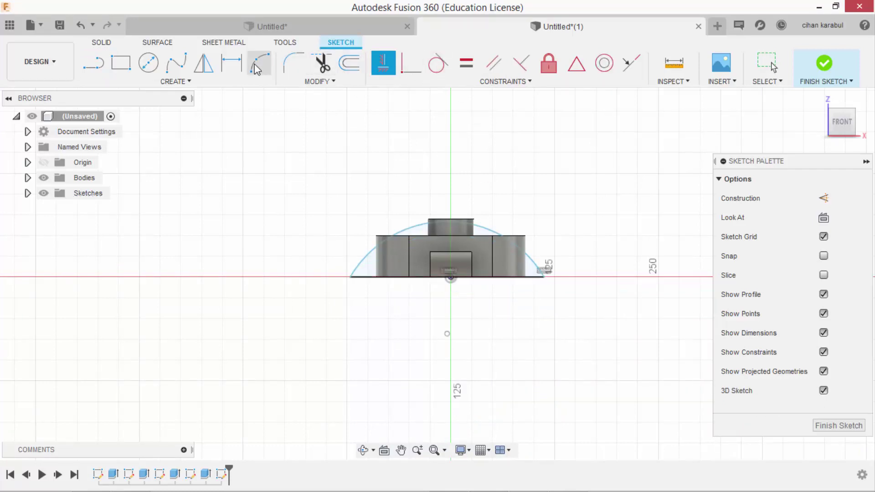
pyautogui.click(237, 69)
pyautogui.click(373, 275)
pyautogui.click(417, 321)
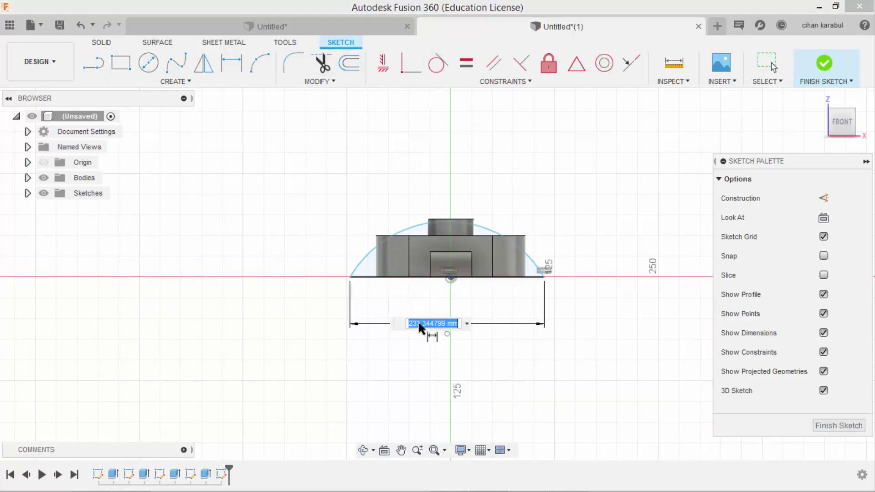
pyautogui.write('250')
pyautogui.press('Return')
# Make the 250 mm chord symmetric about the vertical axis.
pyautogui.scroll(3, 513, 246)
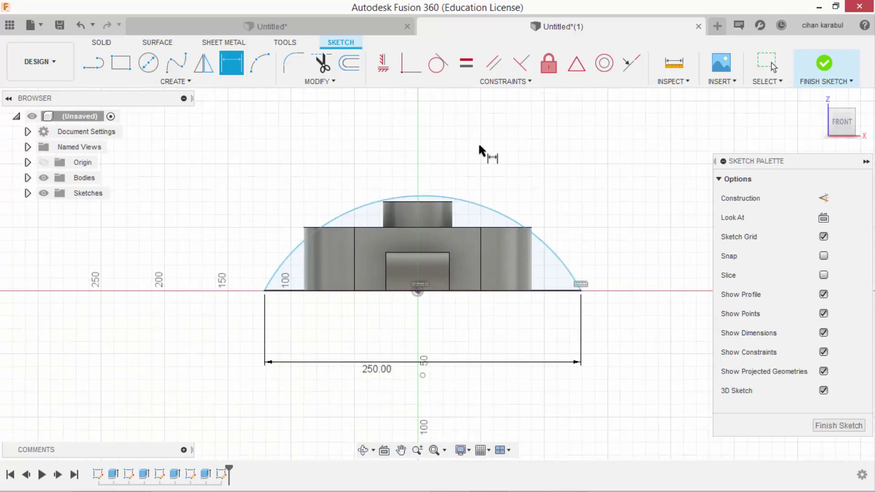
pyautogui.click(576, 64)
pyautogui.click(419, 291)
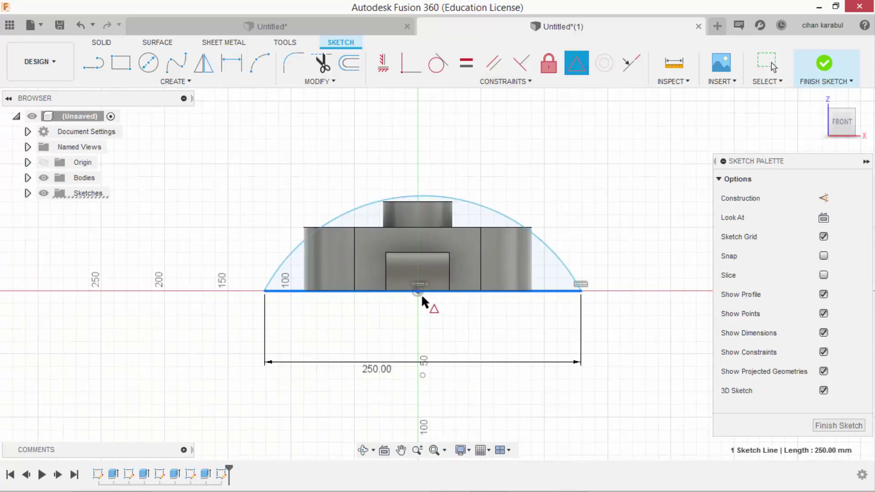
pyautogui.click(418, 290)
pyautogui.click(154, 82)
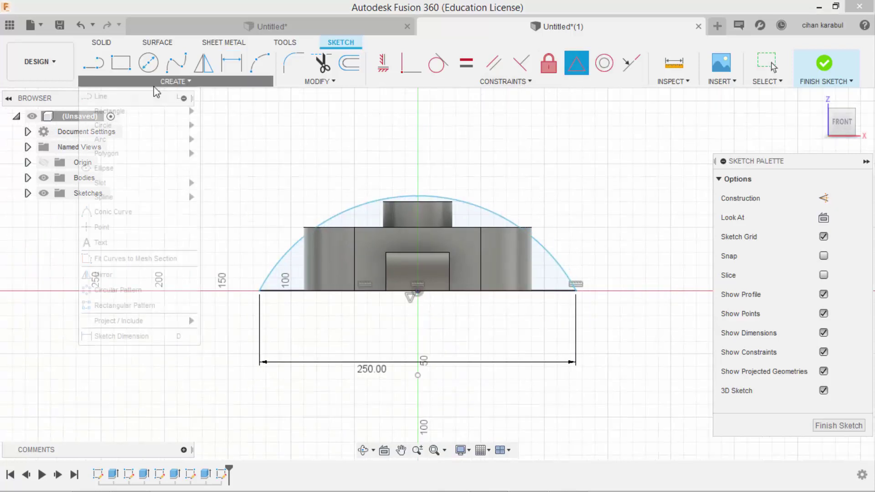
pyautogui.moveTo(119, 321)
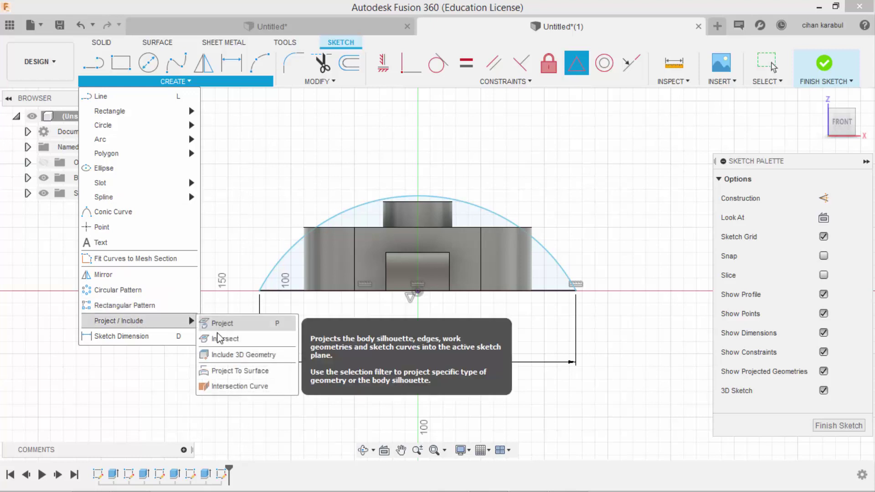
# Intersect the body's left side face into the sketch and draw a vertical line from arc to chord.
pyautogui.click(222, 340)
pyautogui.click(306, 265)
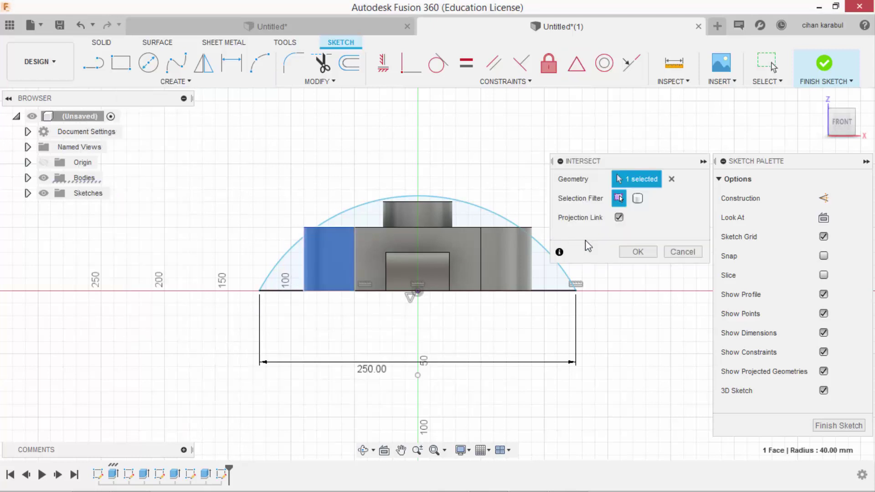
pyautogui.click(635, 250)
pyautogui.scroll(2, 308, 228)
pyautogui.scroll(2, 308, 228)
pyautogui.press('l')
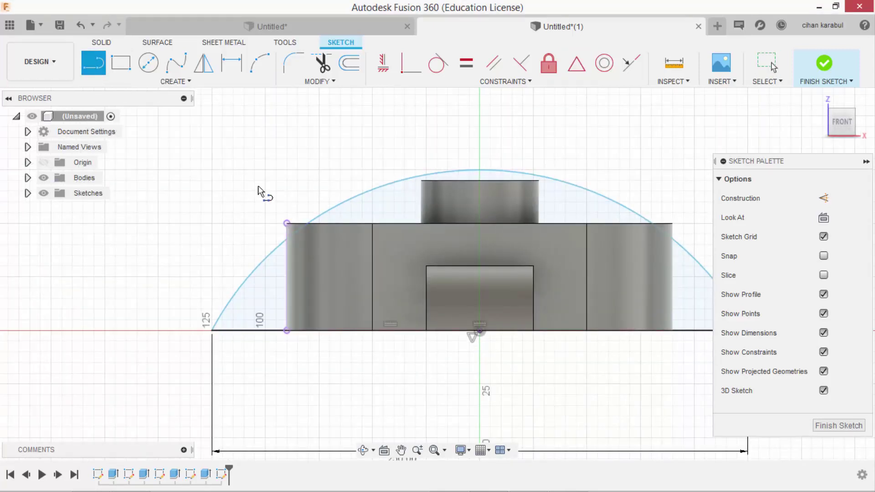
pyautogui.click(287, 240)
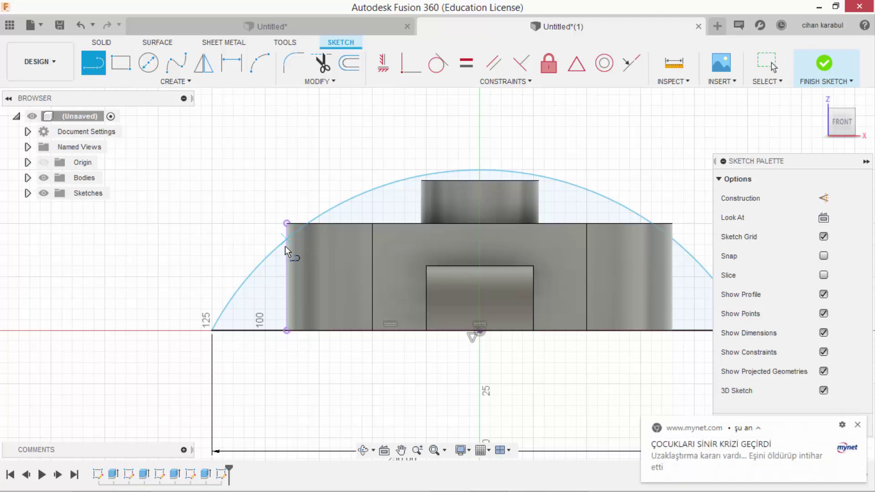
pyautogui.click(287, 330)
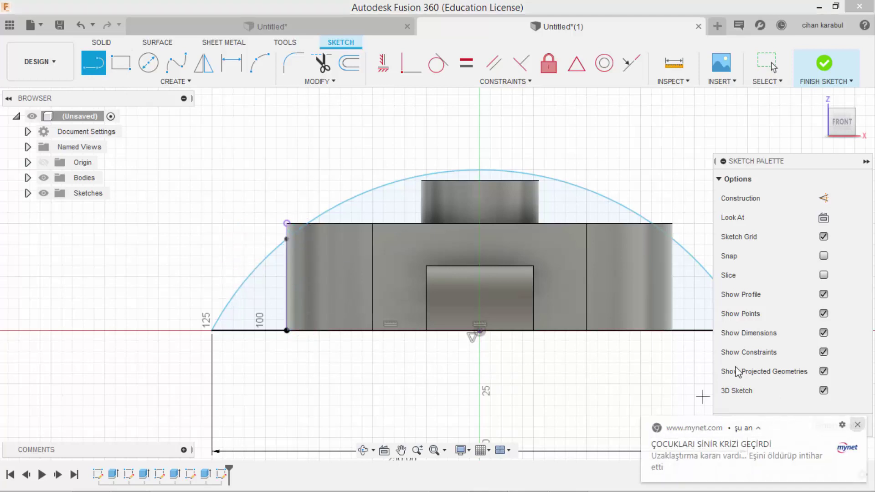
pyautogui.click(856, 426)
# Dimension the vertical line 30 mm, change it to 20 mm, and finish the sketch.
pyautogui.click(231, 62)
pyautogui.click(288, 264)
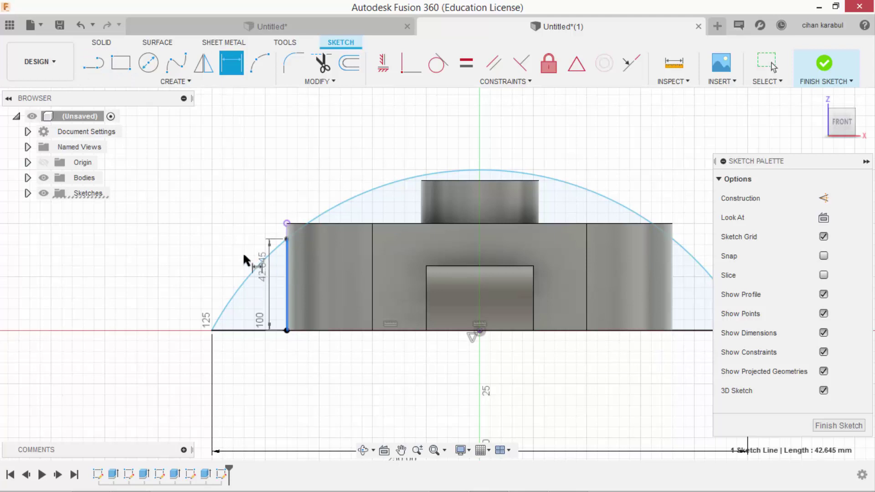
pyautogui.click(228, 241)
pyautogui.write('30')
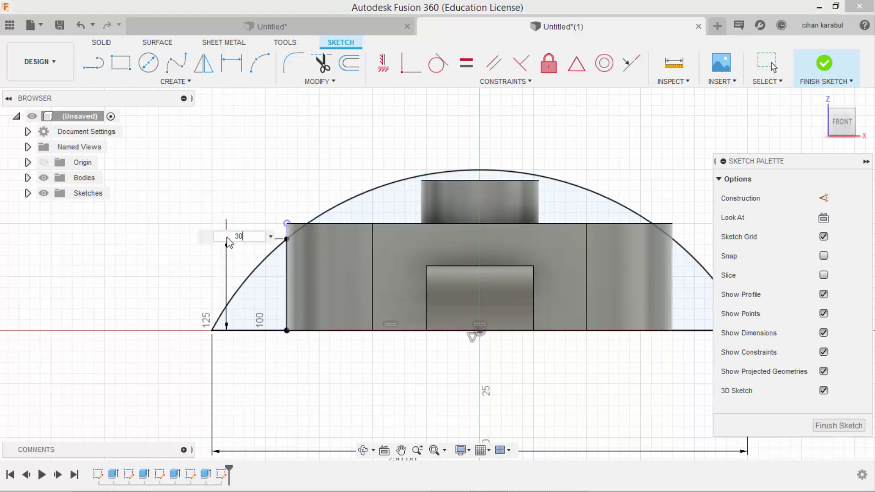
pyautogui.press('Return')
pyautogui.scroll(-2, 235, 223)
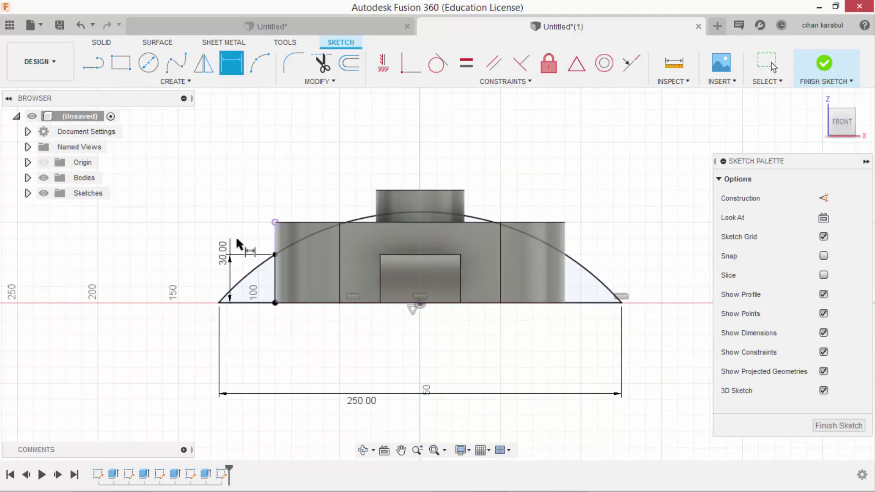
pyautogui.doubleClick(231, 258)
pyautogui.write('20')
pyautogui.press('Return')
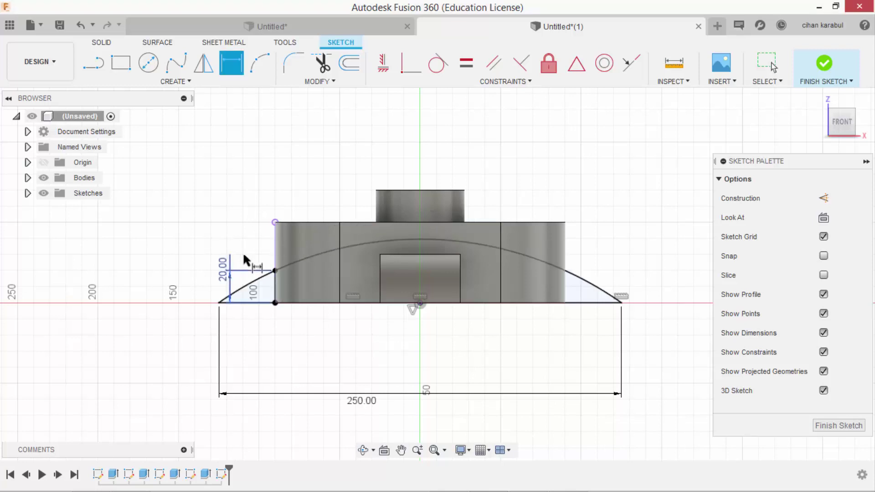
pyautogui.press('Escape')
pyautogui.click(276, 285)
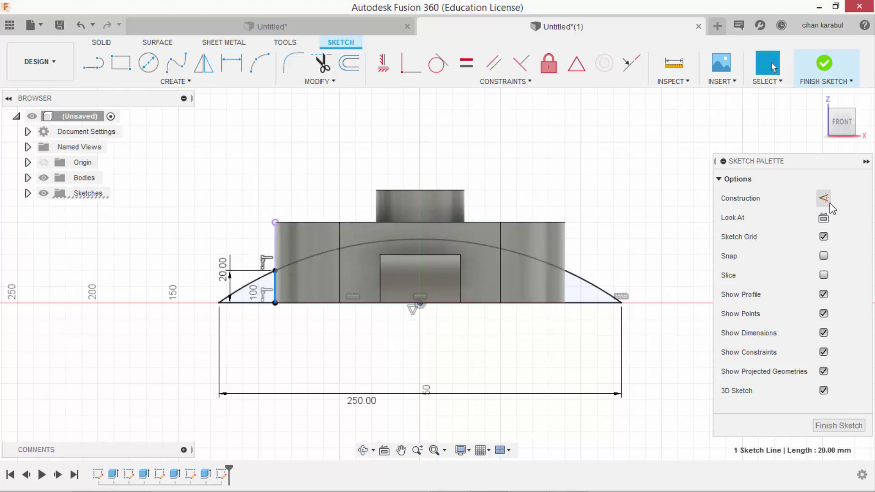
pyautogui.click(657, 167)
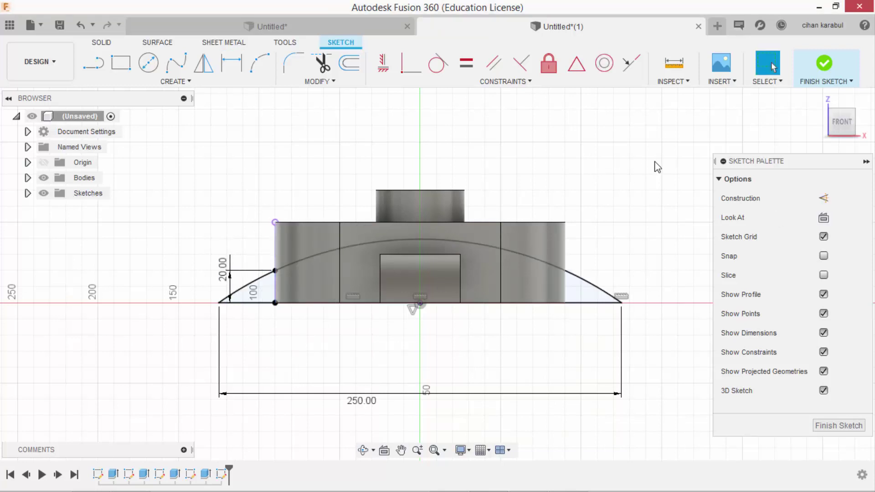
pyautogui.click(808, 75)
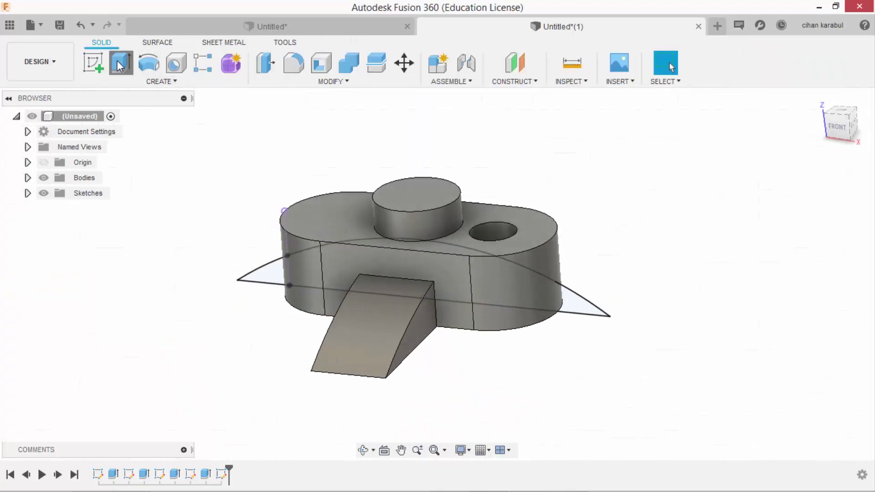
# Cut both arched profiles 25 mm symmetrically through the part and orbit to inspect the arms.
pyautogui.click(264, 273)
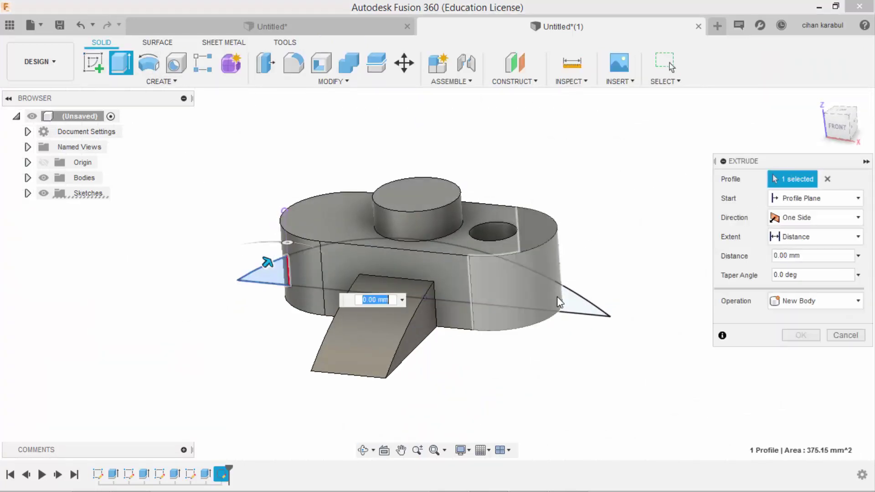
pyautogui.click(558, 298)
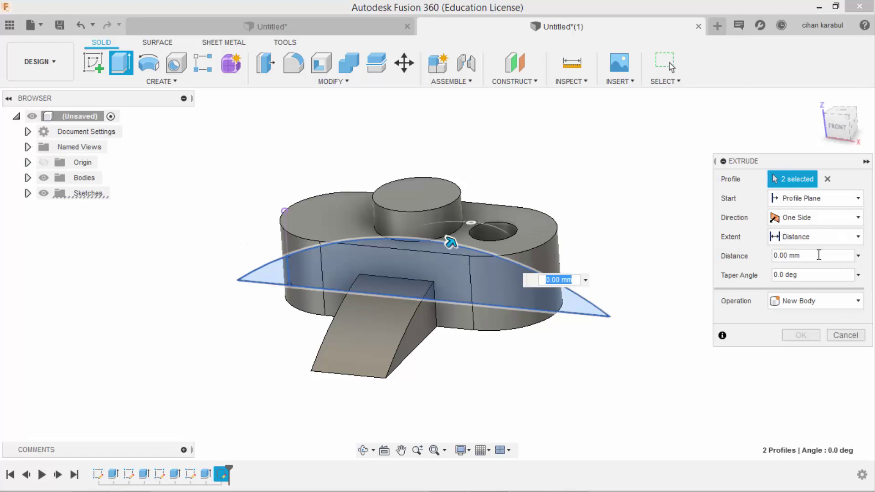
pyautogui.write('25')
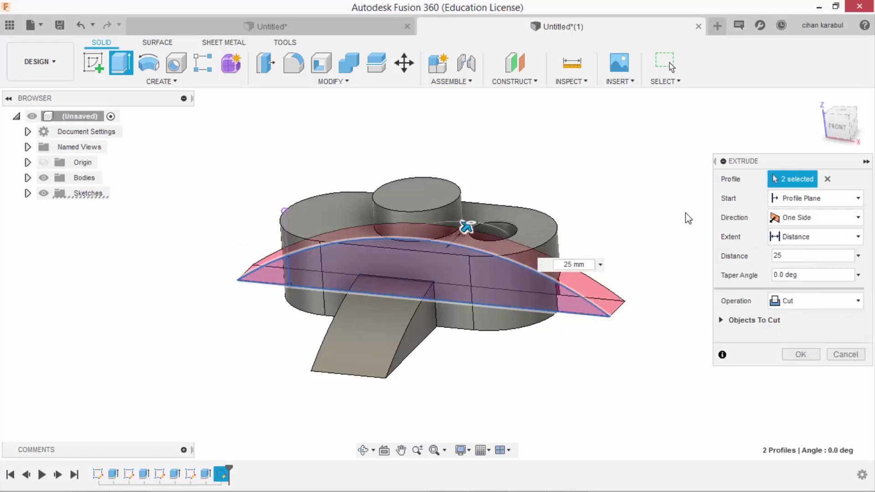
pyautogui.click(816, 217)
pyautogui.click(802, 251)
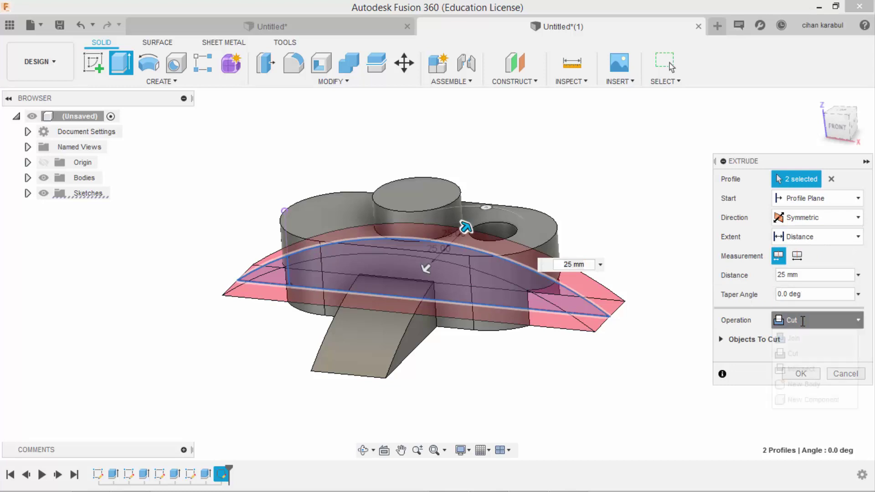
pyautogui.click(815, 320)
pyautogui.click(798, 351)
pyautogui.click(791, 357)
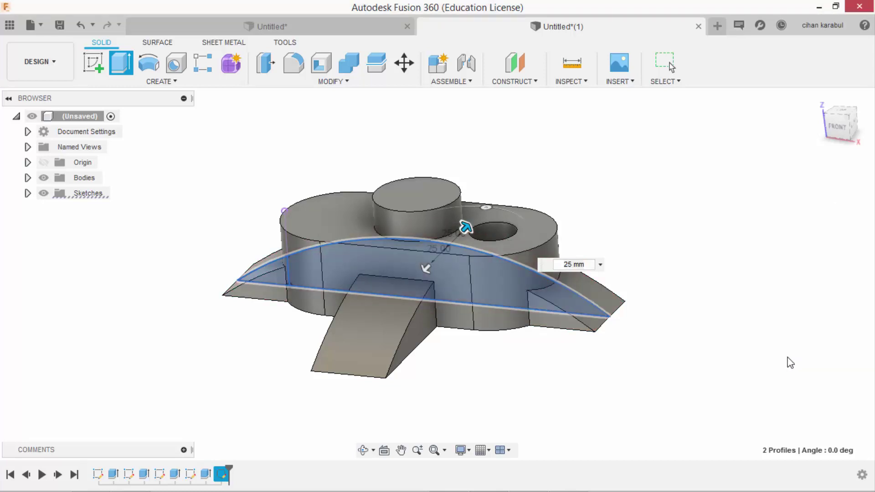
pyautogui.moveTo(600, 223)
pyautogui.keyDown('shift'); pyautogui.mouseDown(button='middle')
pyautogui.moveTo(603, 264)
pyautogui.moveTo(609, 238)
pyautogui.moveTo(625, 254)
pyautogui.mouseUp(button='middle'); pyautogui.keyUp('shift')
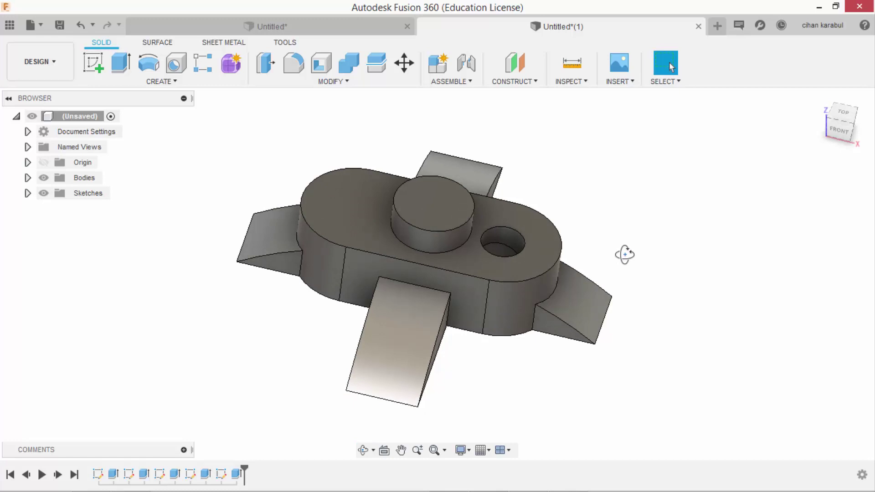
pyautogui.moveTo(627, 251)
pyautogui.keyDown('shift'); pyautogui.mouseDown(button='middle')
pyautogui.moveTo(608, 261)
pyautogui.moveTo(632, 272)
pyautogui.mouseUp(button='middle'); pyautogui.keyUp('shift')
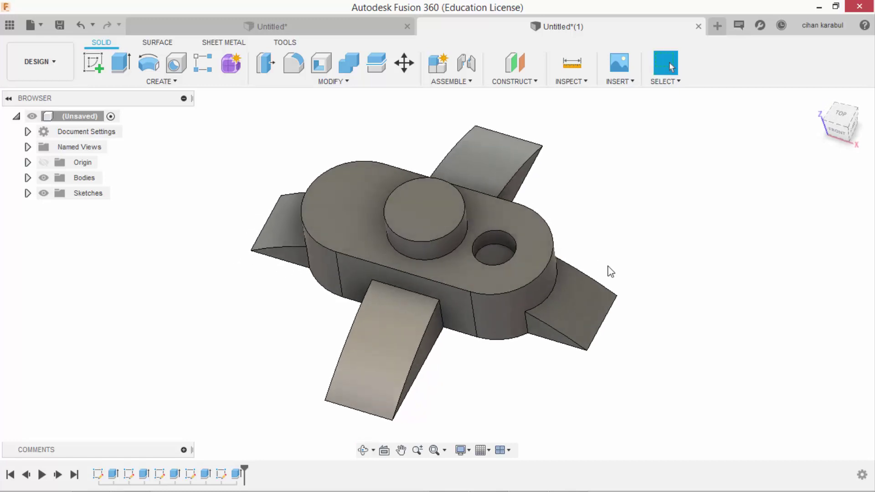
pyautogui.moveTo(676, 302)
pyautogui.keyDown('shift'); pyautogui.mouseDown(button='middle')
pyautogui.moveTo(625, 254)
pyautogui.moveTo(611, 265)
pyautogui.mouseUp(button='middle'); pyautogui.keyUp('shift')
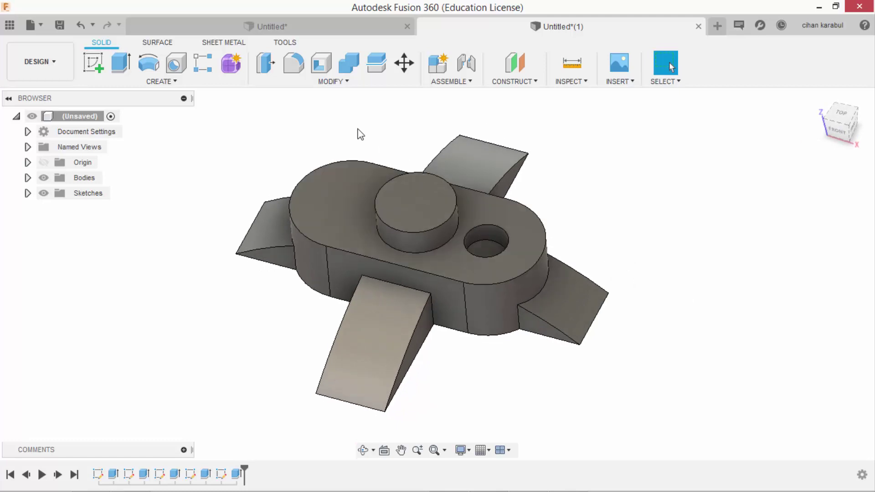
# Fillet the outer top edge loop and the central boss's circular edge into the top surface.
pyautogui.click(294, 63)
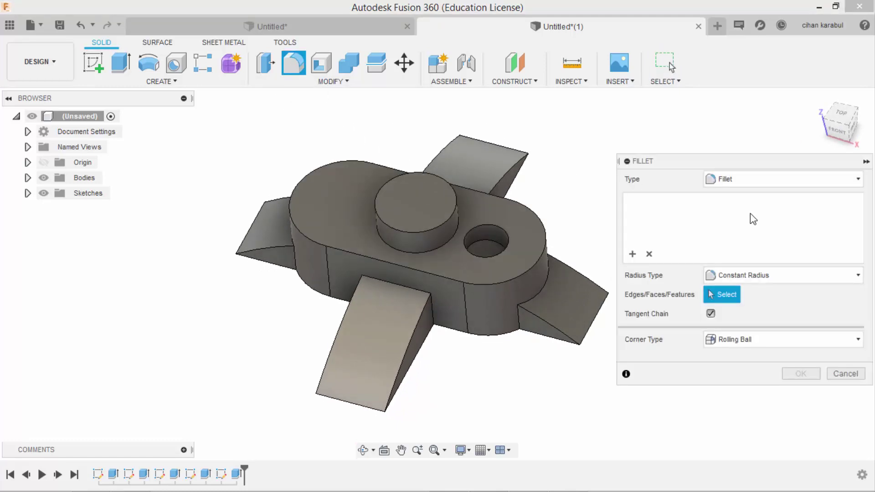
pyautogui.click(546, 228)
pyautogui.click(455, 207)
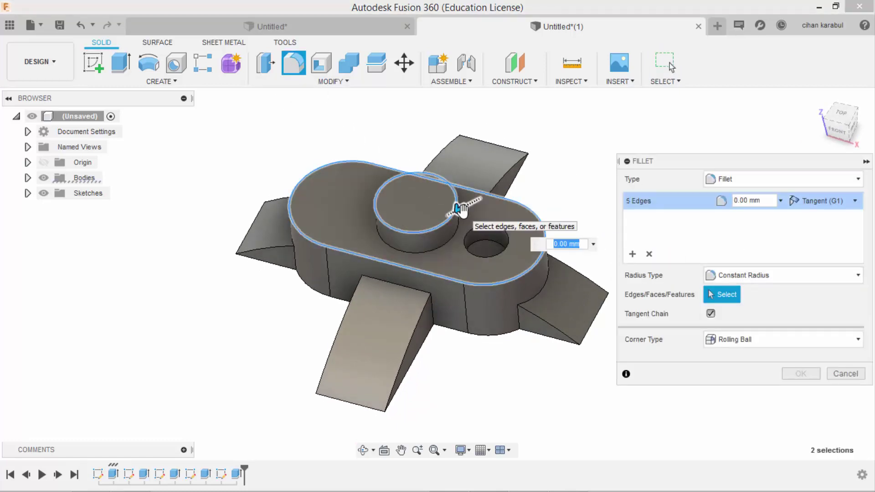
pyautogui.press('Return')
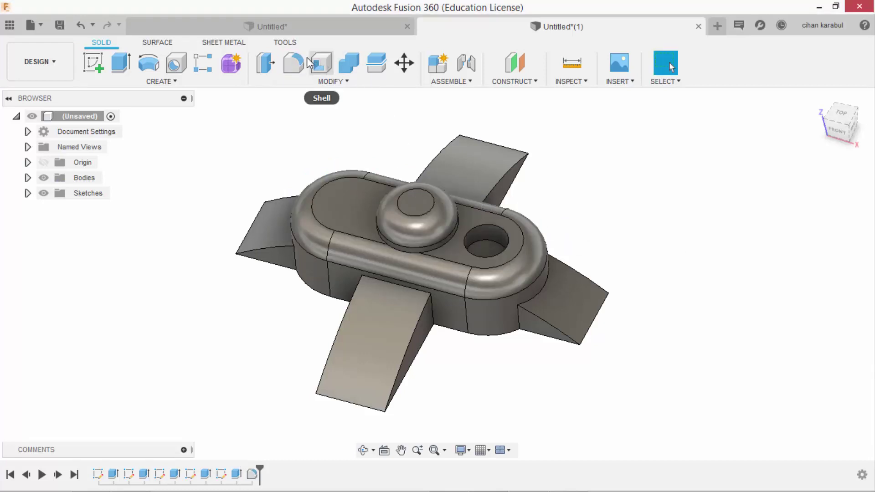
pyautogui.click(299, 61)
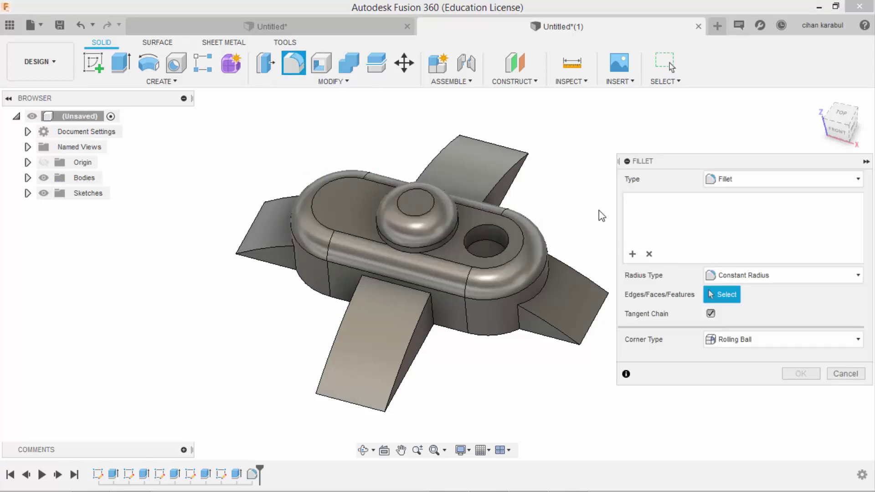
pyautogui.click(449, 236)
pyautogui.press('Return')
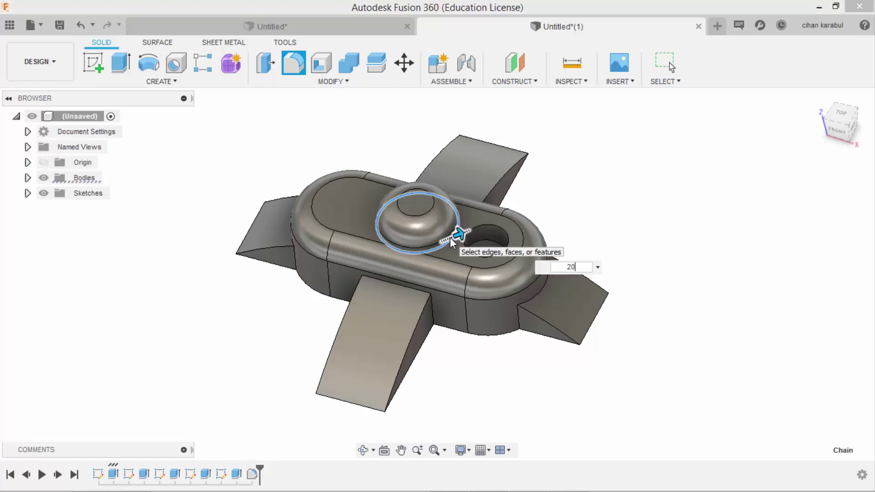
# Round the hole's top edge with a 4 mm fillet.
pyautogui.scroll(3, 356, 146)
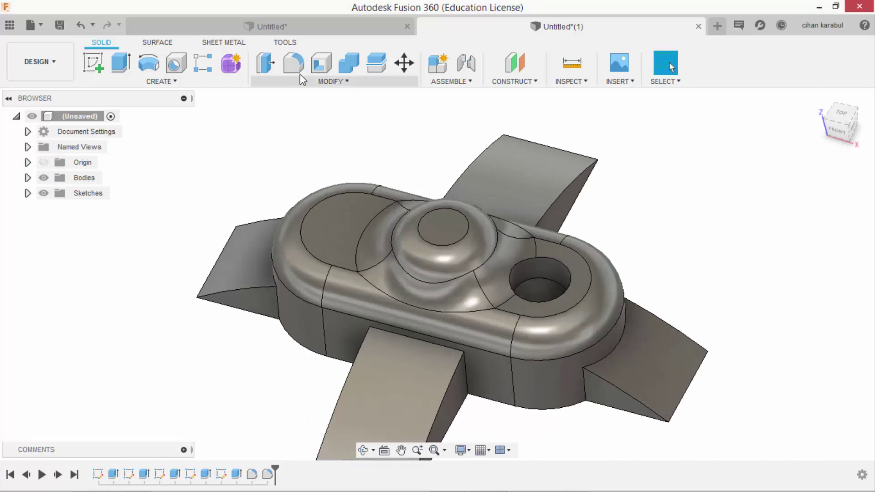
pyautogui.press('f')
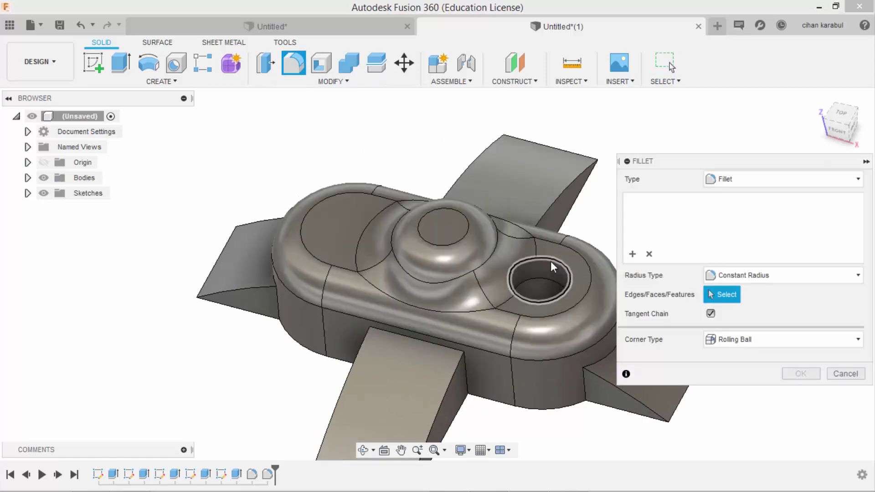
pyautogui.click(551, 263)
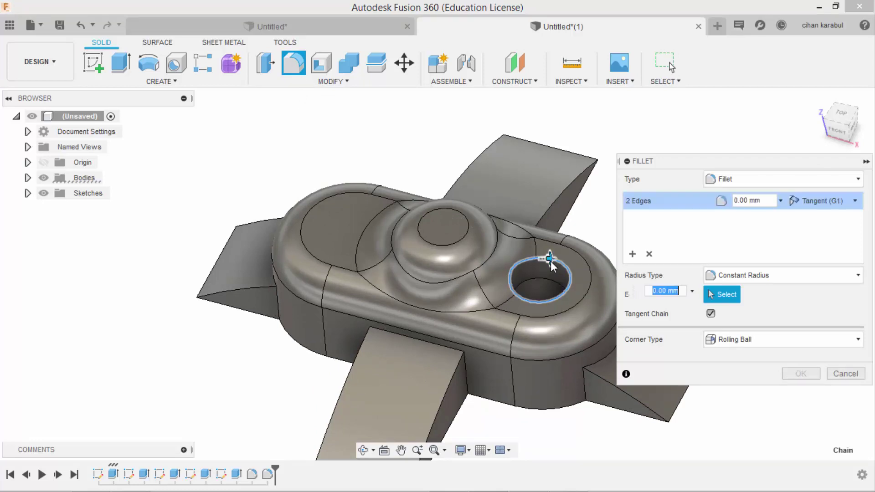
pyautogui.write('4')
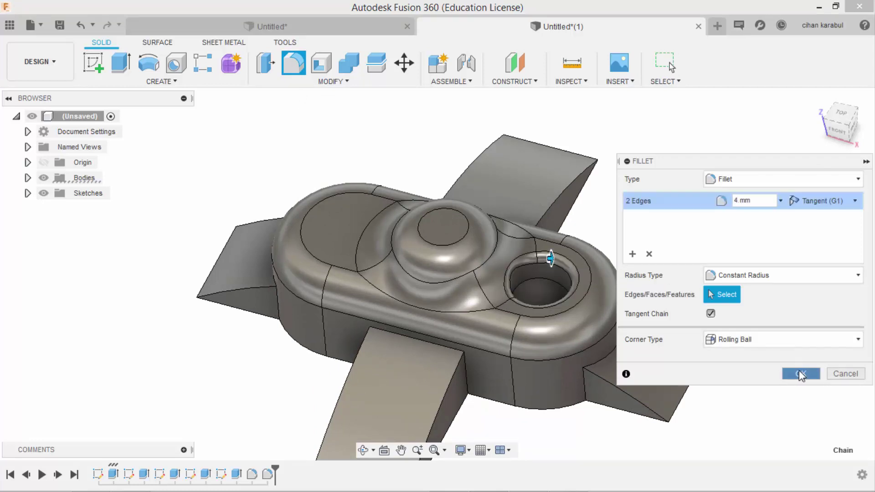
pyautogui.click(800, 374)
# Try a fillet on the hole's inner edge, cancel it, and select Extrude5 in the timeline.
pyautogui.click(294, 63)
pyautogui.keyDown('shift'); pyautogui.moveTo(470, 192); pyautogui.dragTo(485, 223, button='middle'); pyautogui.keyUp('shift')
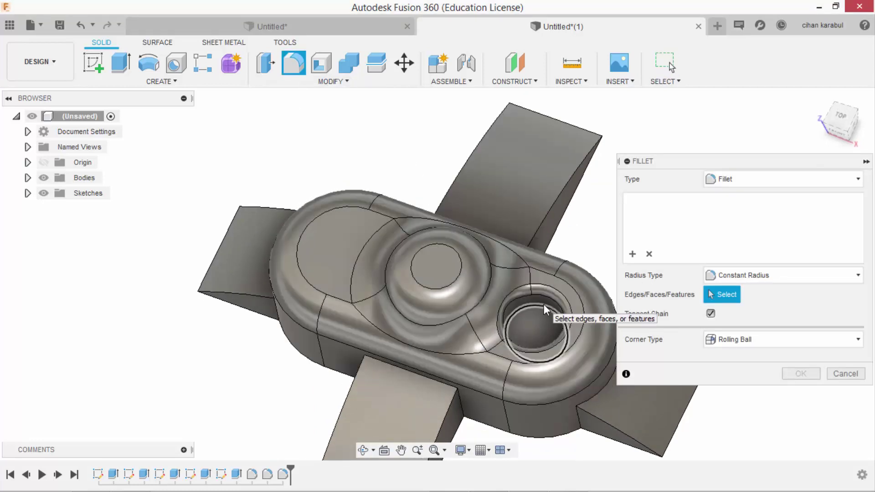
pyautogui.click(544, 304)
pyautogui.moveTo(543, 305)
pyautogui.keyDown('shift'); pyautogui.mouseDown(button='middle')
pyautogui.moveTo(547, 278)
pyautogui.moveTo(525, 282)
pyautogui.mouseUp(button='middle'); pyautogui.keyUp('shift')
pyautogui.click(835, 373)
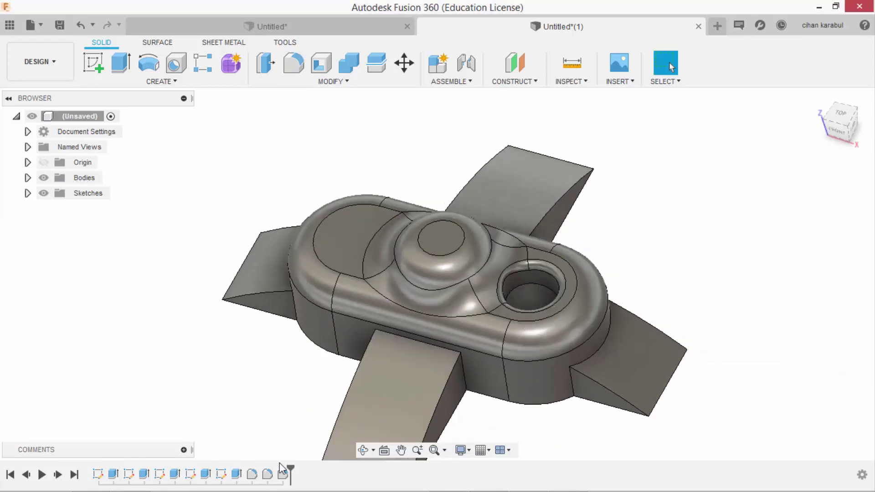
pyautogui.click(243, 476)
# Move the Extrude3 hole cut ahead of Fillet3 in the timeline so it cuts the boss fillet.
pyautogui.click(207, 475)
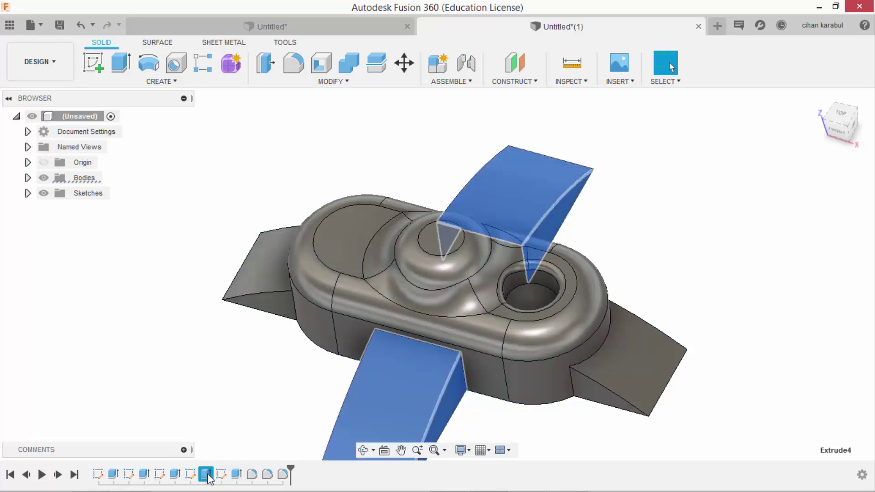
pyautogui.click(177, 475)
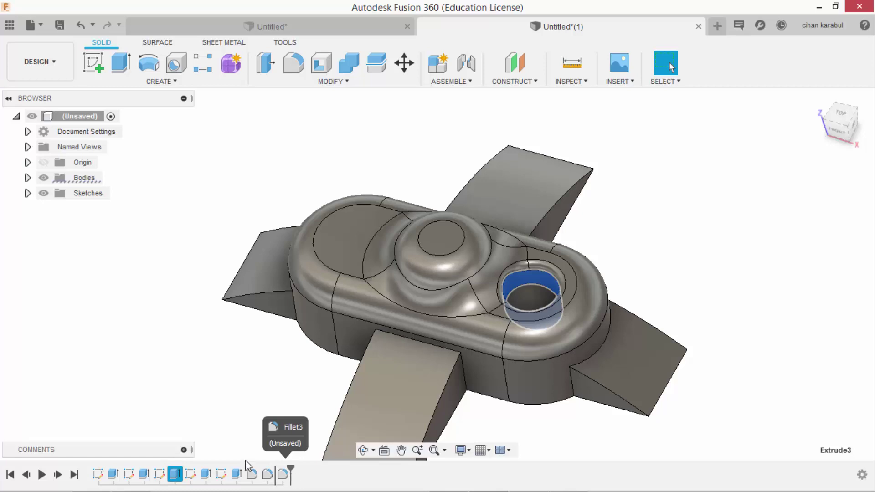
pyautogui.moveTo(246, 461); pyautogui.dragTo(284, 414)
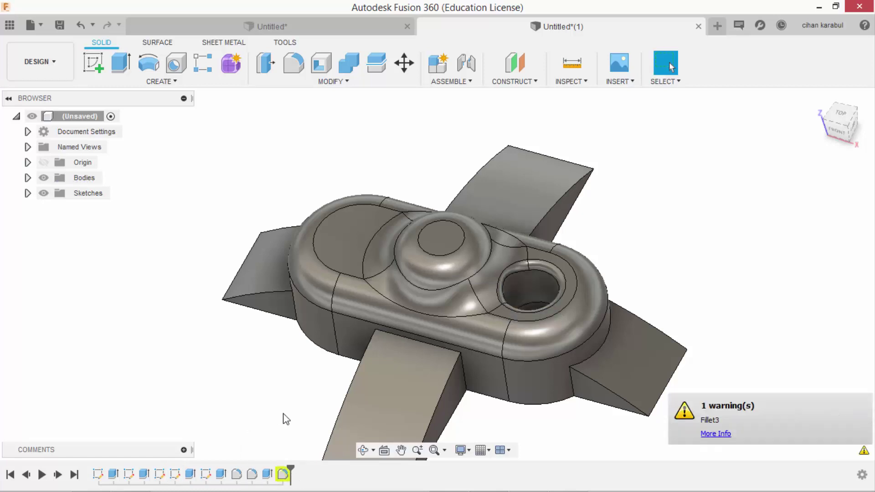
pyautogui.doubleClick(283, 475)
pyautogui.click(800, 374)
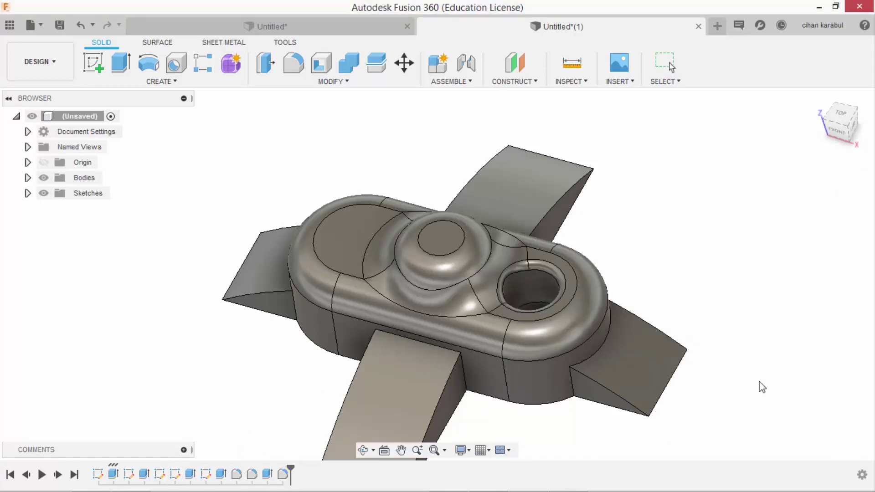
pyautogui.keyDown('shift'); pyautogui.moveTo(647, 246); pyautogui.dragTo(643, 271, button='middle'); pyautogui.keyUp('shift')
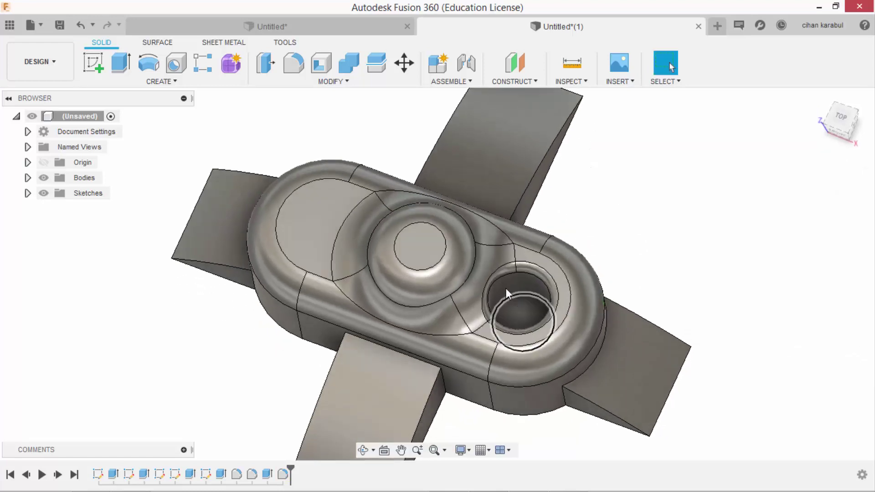
# Round the hole's inner edge with a 7.5 mm fillet.
pyautogui.press('f')
pyautogui.click(519, 294)
pyautogui.write('7.5')
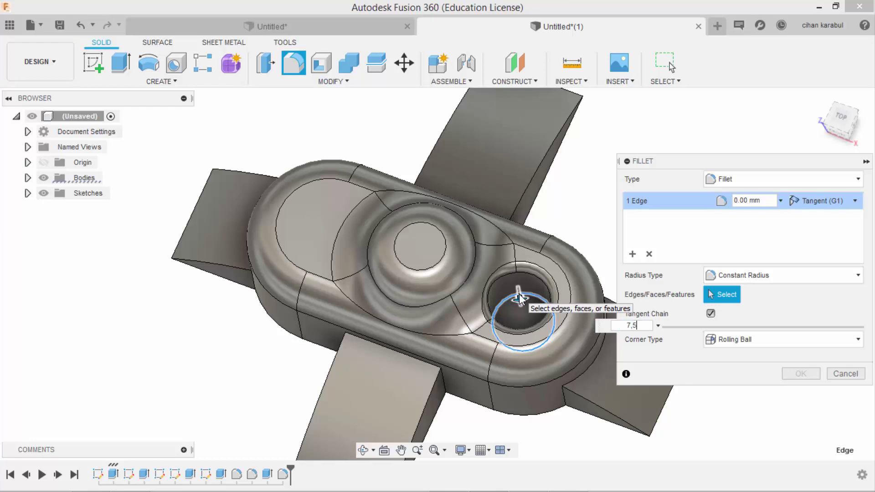
pyautogui.press('Return')
pyautogui.scroll(-2, 630, 221)
# Round the front and right fins' outer edges with a 10 mm fillet.
pyautogui.click(294, 62)
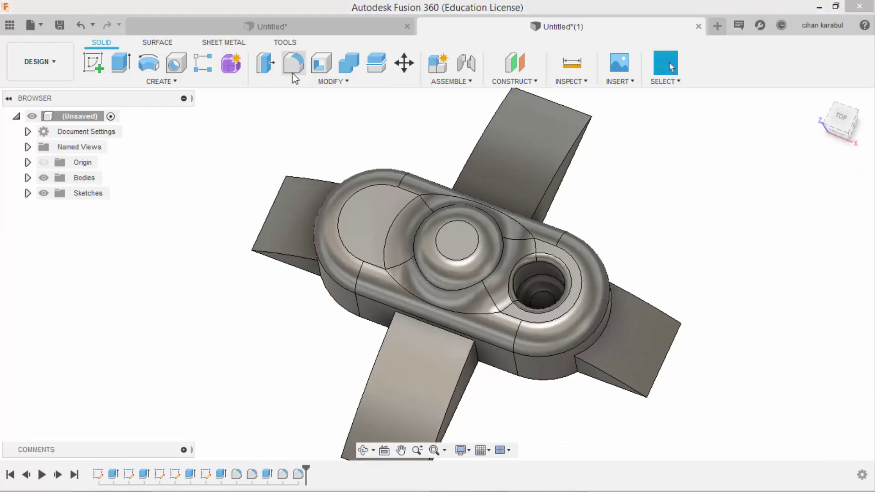
pyautogui.keyDown('shift'); pyautogui.moveTo(552, 373); pyautogui.dragTo(494, 346, button='middle'); pyautogui.keyUp('shift')
pyautogui.click(481, 321)
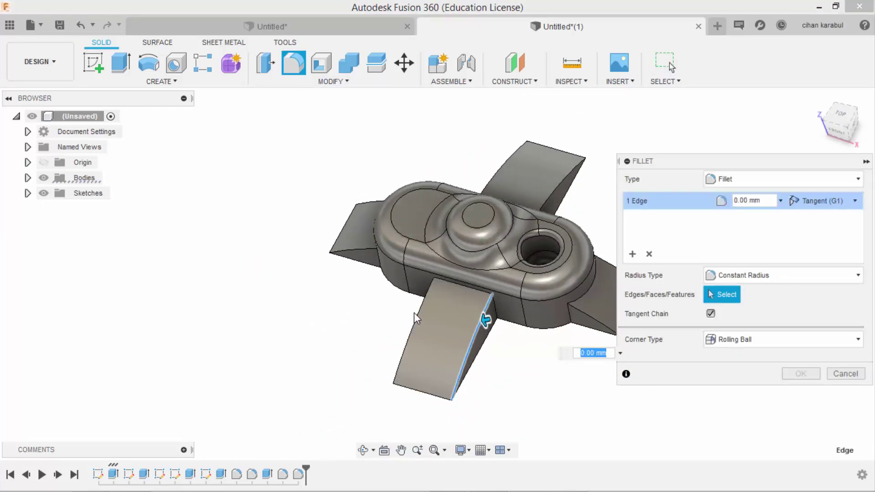
pyautogui.click(417, 314)
pyautogui.scroll(-2, 418, 314)
pyautogui.click(527, 323)
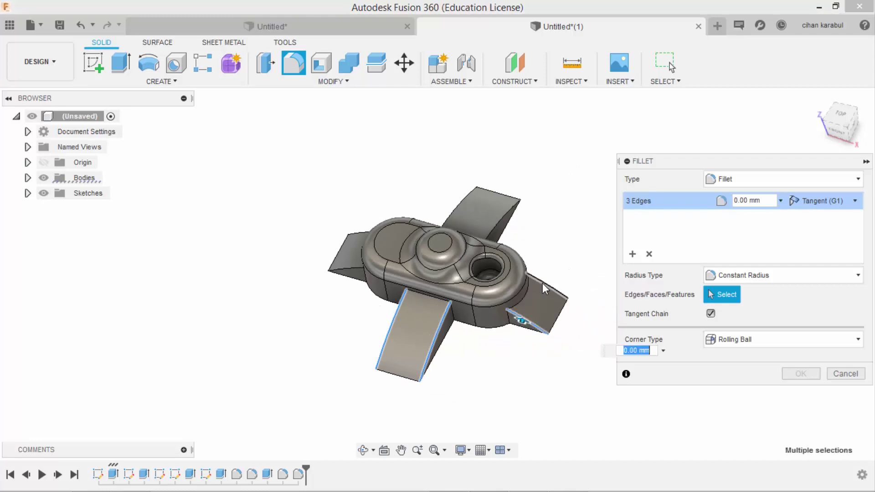
pyautogui.write('10')
pyautogui.press('Return')
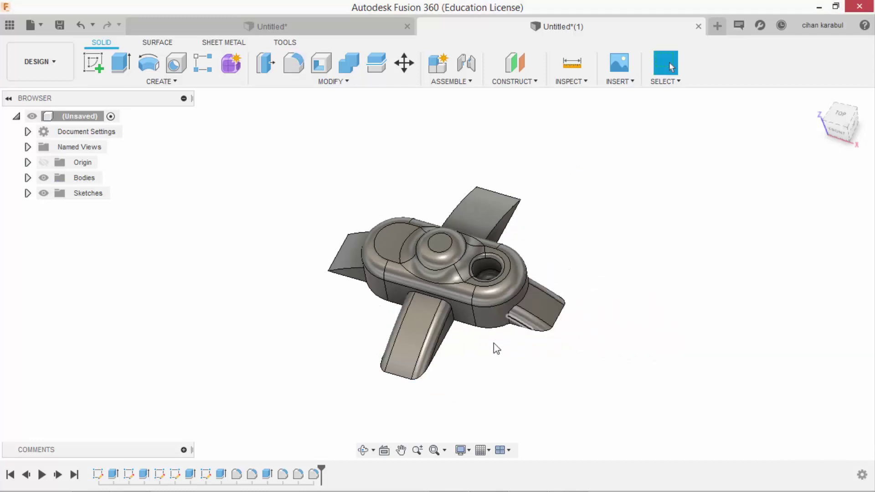
pyautogui.scroll(3, 494, 343)
# Blend the fin-to-body edge chains into the body with a 10 mm fillet.
pyautogui.click(296, 63)
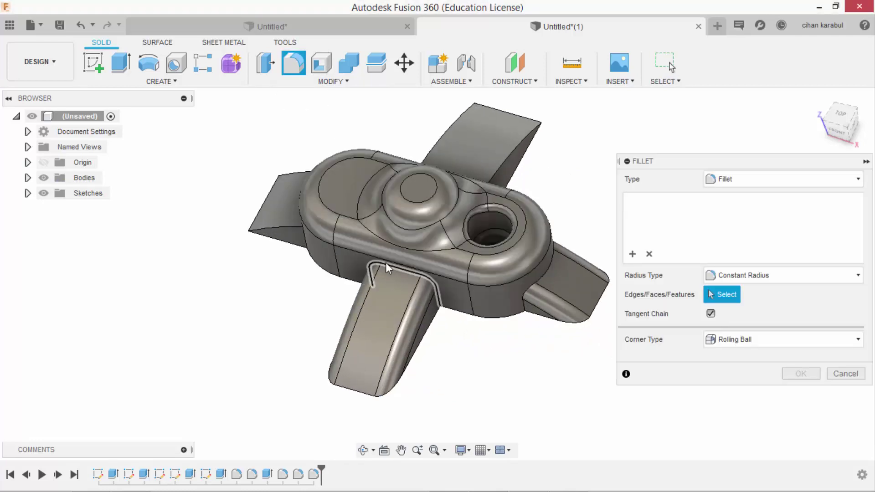
pyautogui.click(386, 263)
pyautogui.write('10')
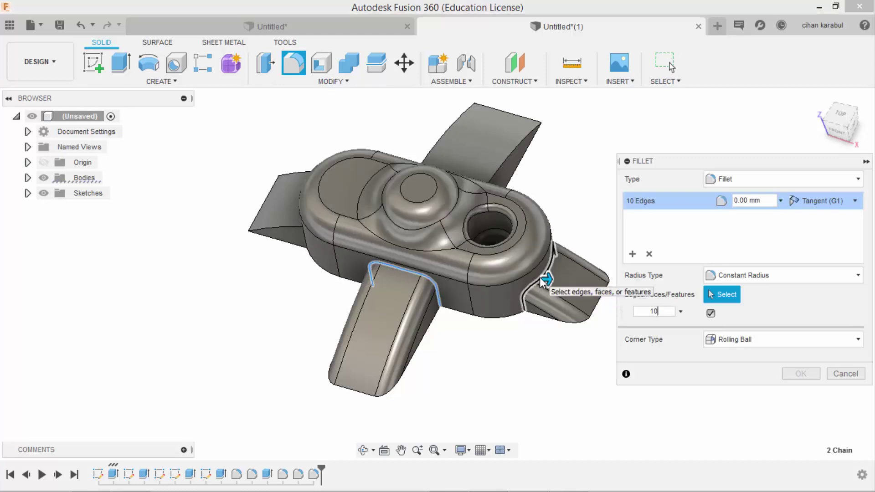
pyautogui.press('Return')
pyautogui.moveTo(536, 357)
pyautogui.keyDown('shift'); pyautogui.mouseDown(button='middle')
pyautogui.moveTo(508, 332)
pyautogui.moveTo(518, 332)
pyautogui.moveTo(518, 371)
pyautogui.moveTo(504, 235)
pyautogui.moveTo(510, 361)
pyautogui.moveTo(592, 241)
pyautogui.moveTo(569, 241)
pyautogui.mouseUp(button='middle'); pyautogui.keyUp('shift')
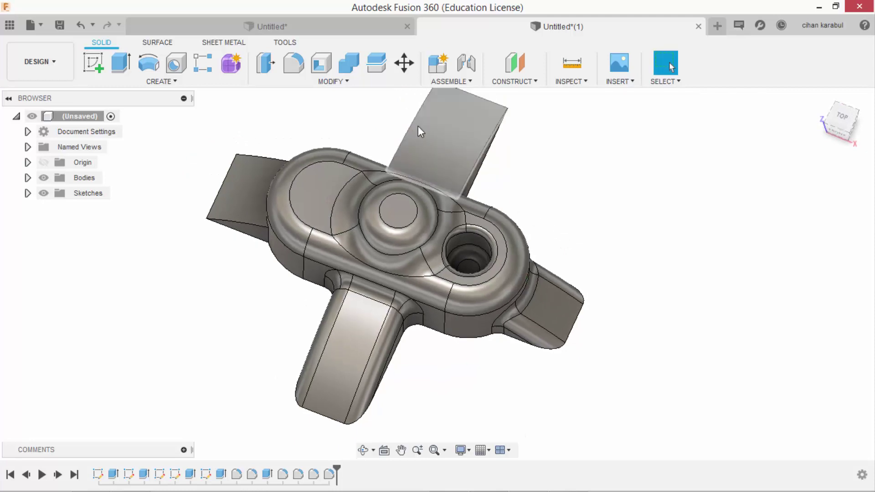
# Split the part body along the first construction plane.
pyautogui.click(310, 85)
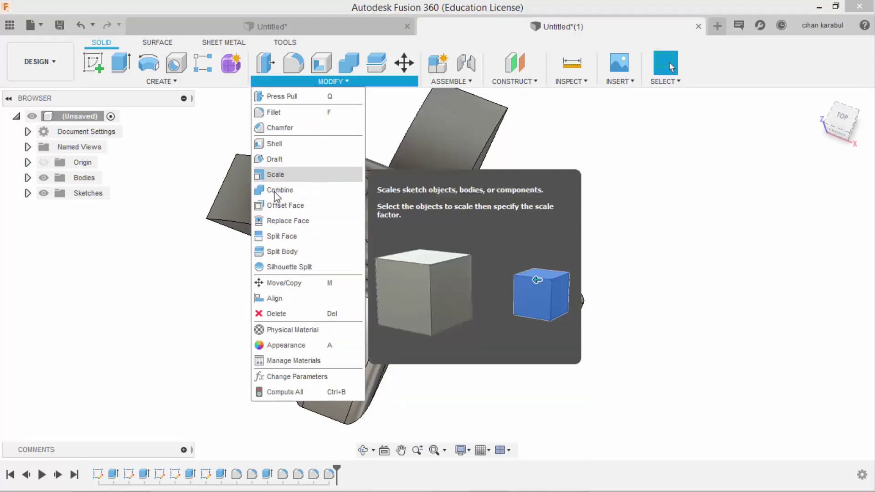
pyautogui.click(284, 252)
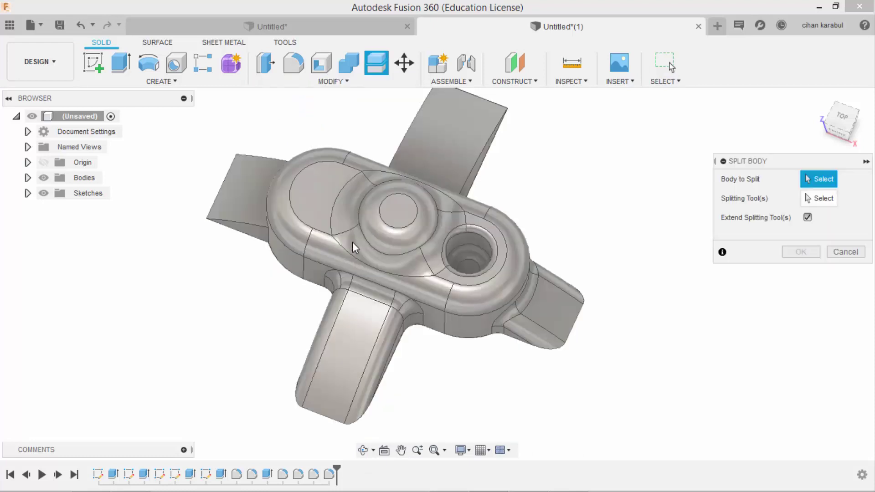
pyautogui.click(431, 230)
pyautogui.click(816, 198)
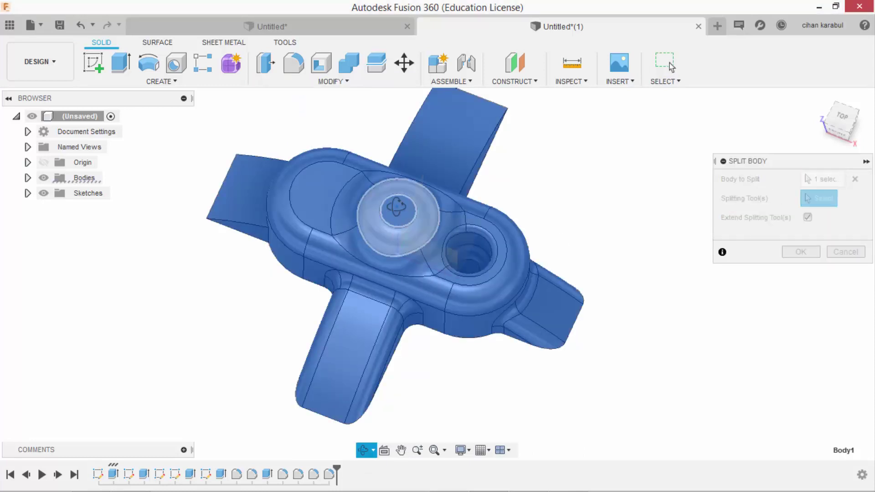
pyautogui.moveTo(395, 232)
pyautogui.keyDown('shift'); pyautogui.mouseDown(button='middle')
pyautogui.moveTo(446, 327)
pyautogui.moveTo(477, 263)
pyautogui.mouseUp(button='middle'); pyautogui.keyUp('shift')
pyautogui.scroll(-3, 449, 322)
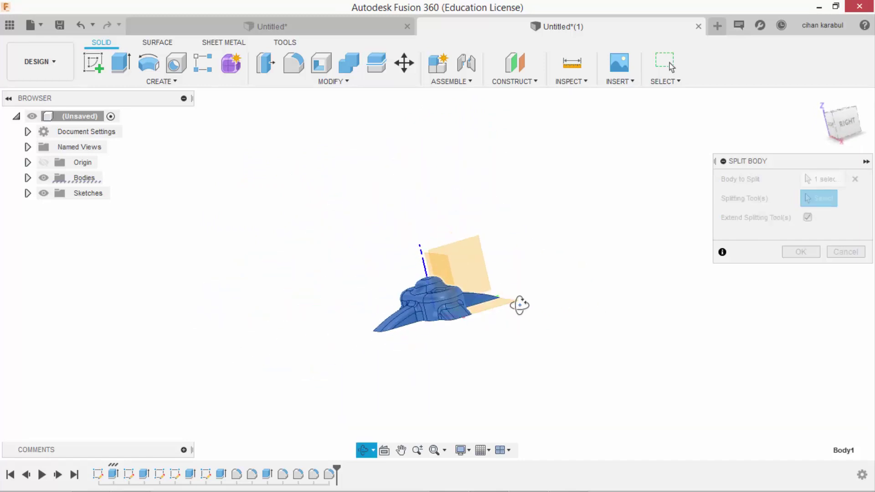
pyautogui.click(478, 263)
pyautogui.click(801, 232)
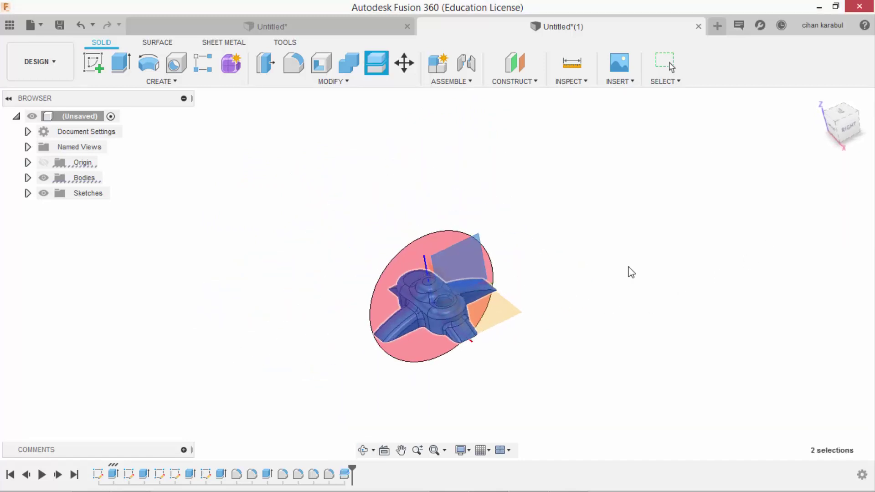
# Split the resulting body again along the other construction plane.
pyautogui.click(347, 82)
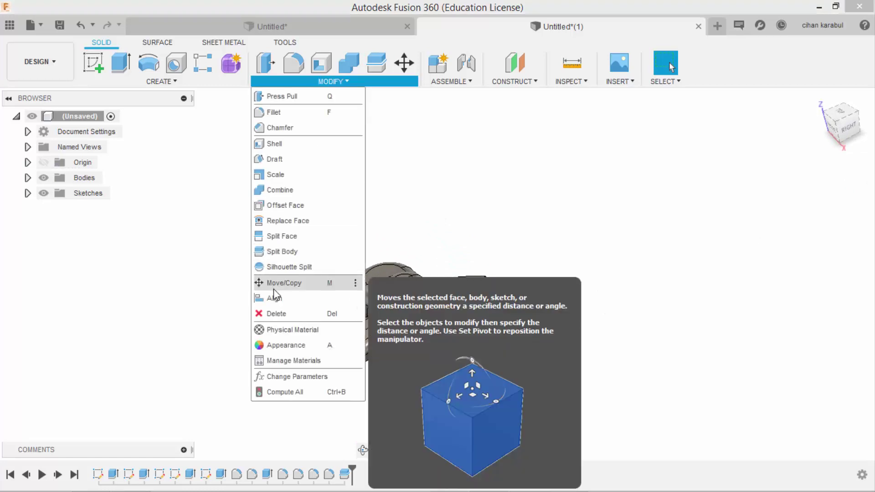
pyautogui.click(282, 251)
pyautogui.click(409, 335)
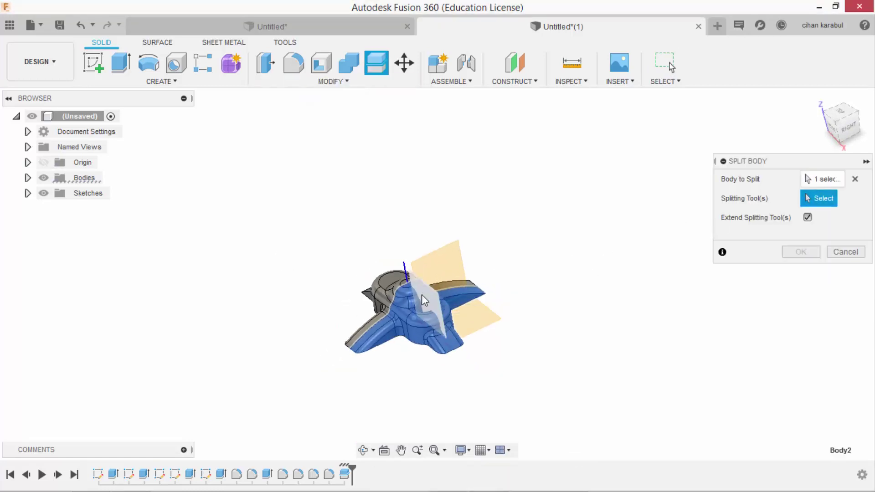
pyautogui.click(422, 294)
pyautogui.click(801, 232)
# Remove Body1 and Body3 from the Bodies list.
pyautogui.scroll(1, 324, 314)
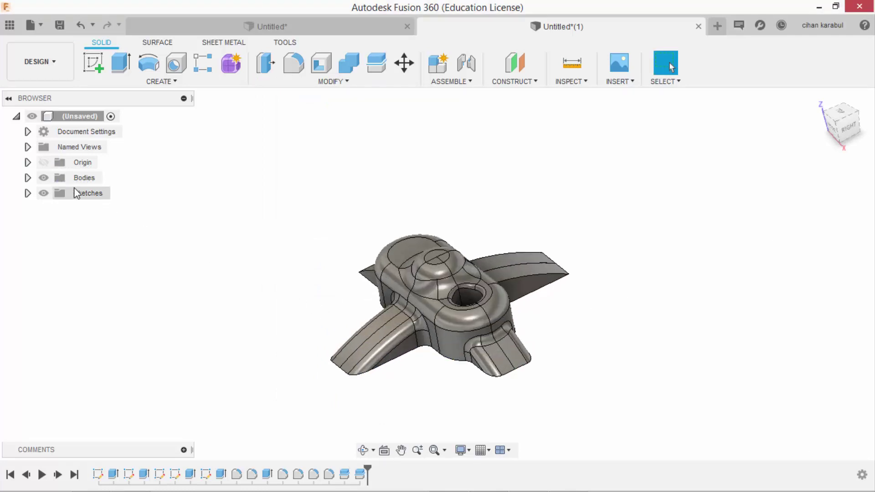
pyautogui.click(27, 177)
pyautogui.click(95, 193)
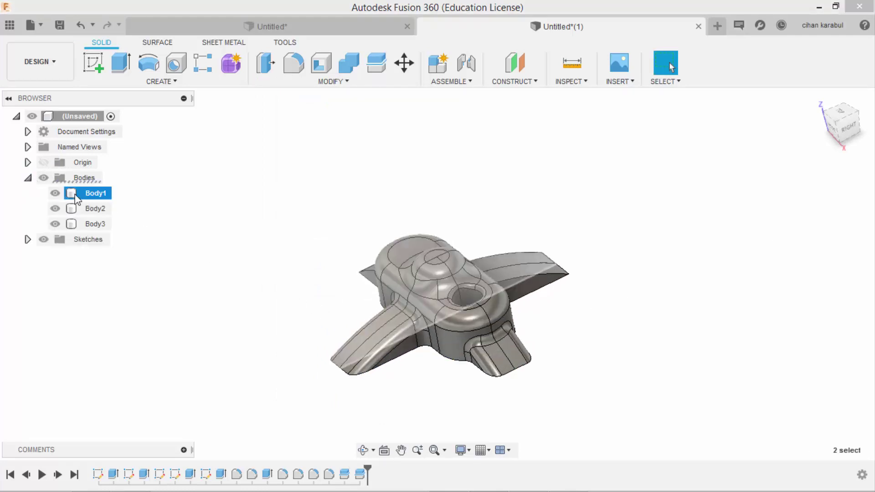
pyautogui.rightClick(78, 194)
pyautogui.click(114, 386)
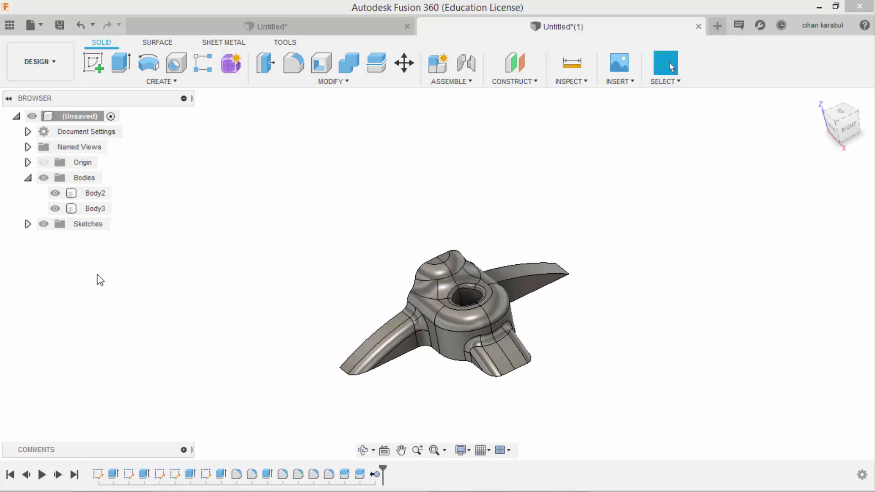
pyautogui.click(84, 195)
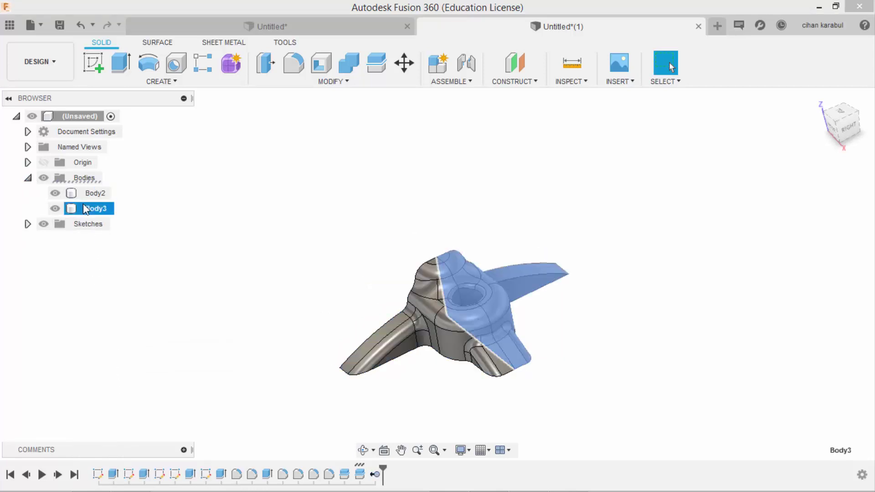
pyautogui.rightClick(88, 213)
pyautogui.click(115, 192)
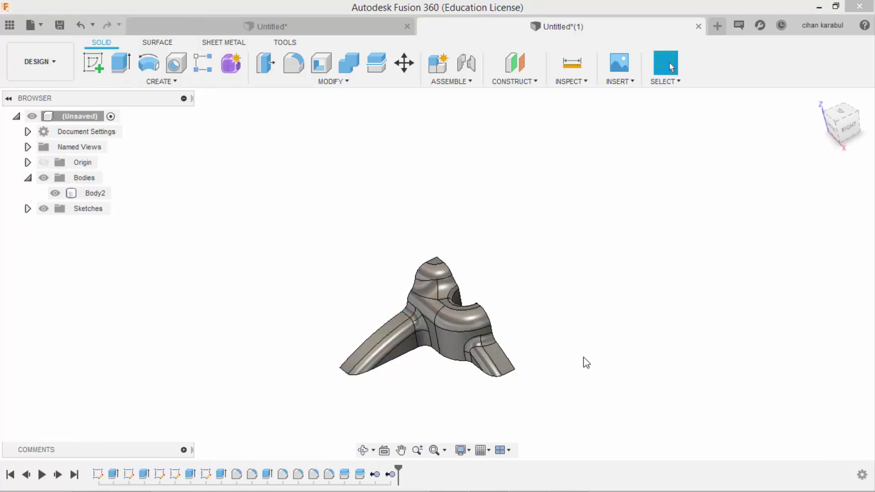
# Orbit around the remaining quarter Body2 to inspect its top and upright arm.
pyautogui.moveTo(599, 358); pyautogui.dragTo(478, 375)
pyautogui.press('Escape')
pyautogui.scroll(3, 491, 368)
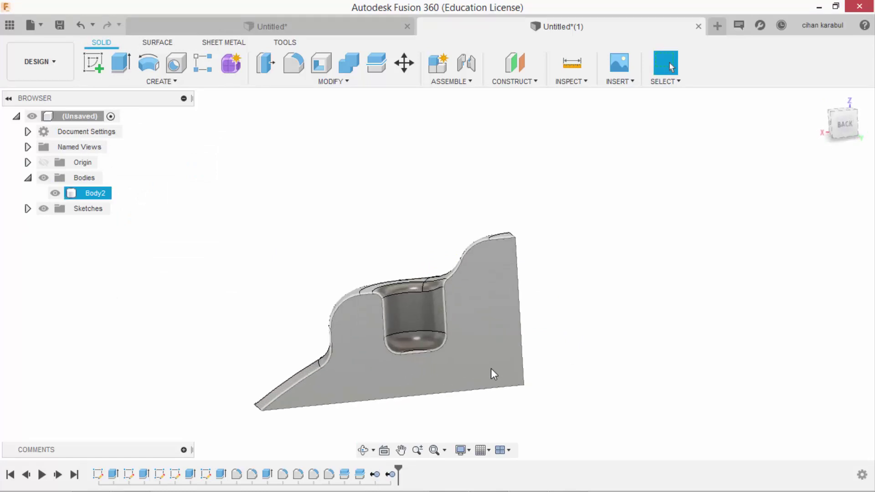
pyautogui.scroll(3, 453, 322)
pyautogui.scroll(-1, 453, 323)
pyautogui.click(388, 164)
pyautogui.moveTo(385, 200)
pyautogui.mouseDown()
pyautogui.moveTo(387, 219)
pyautogui.moveTo(403, 218)
pyautogui.moveTo(514, 311)
pyautogui.moveTo(507, 316)
pyautogui.mouseUp()
pyautogui.press('Escape')
pyautogui.scroll(-1, 501, 321)
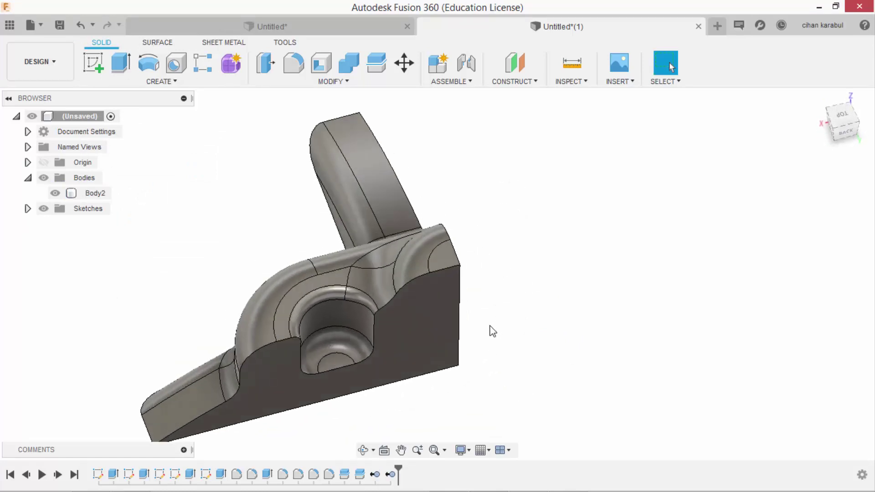
pyautogui.scroll(-1, 488, 328)
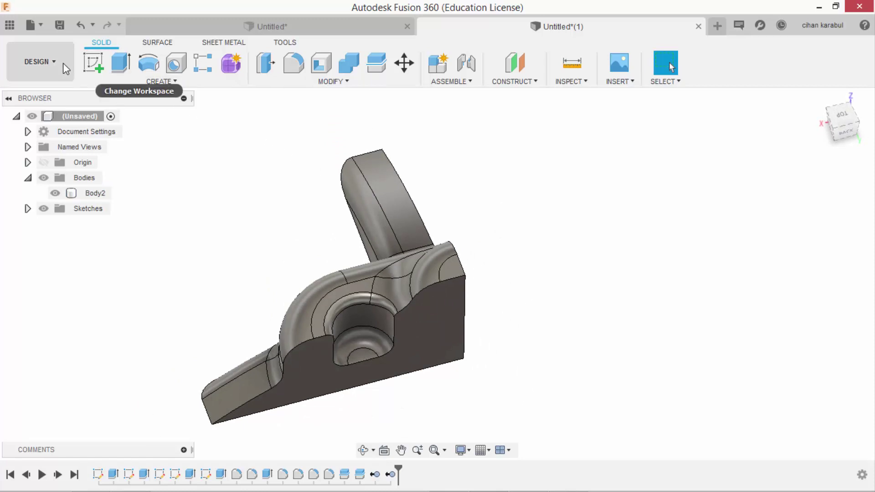
# Start a sketch on the top face and draw a Ø15 mm circle at the origin.
pyautogui.click(94, 63)
pyautogui.click(451, 266)
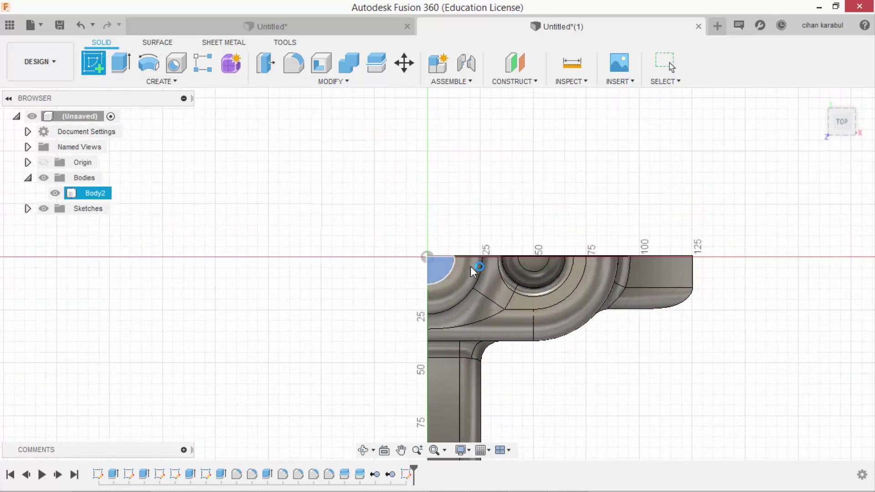
pyautogui.click(148, 62)
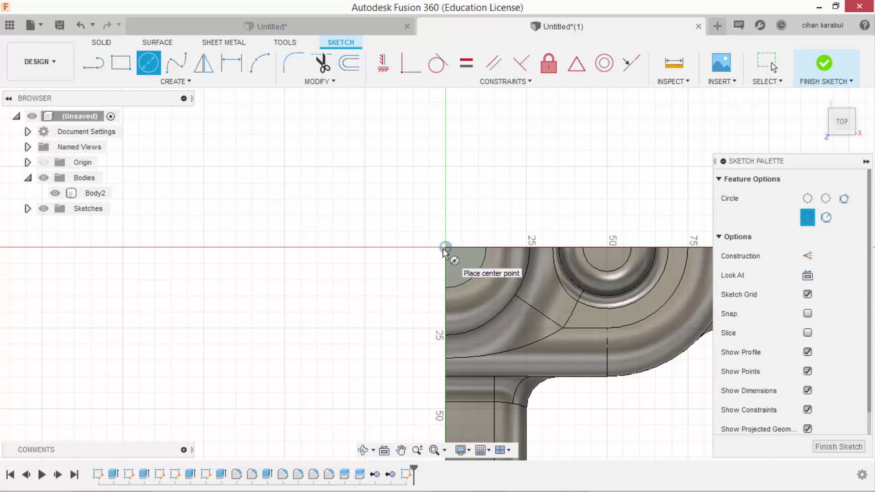
pyautogui.click(456, 258)
pyautogui.write('15')
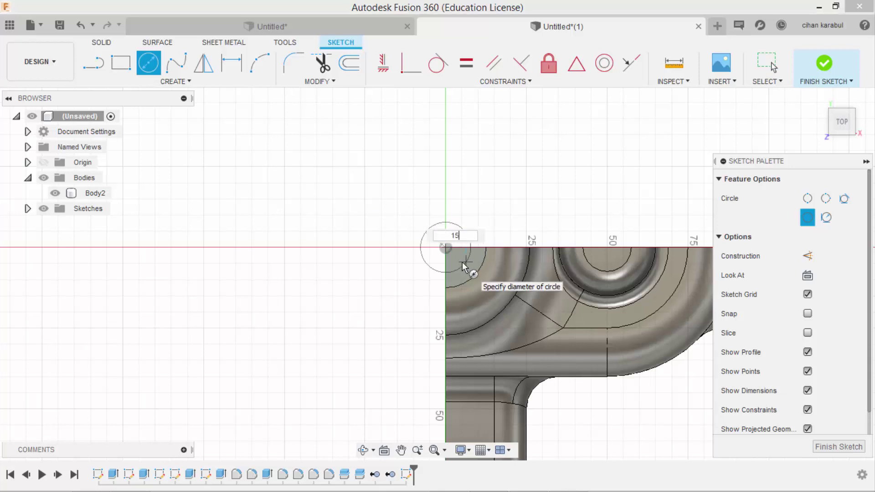
pyautogui.press('Return')
pyautogui.press('Escape')
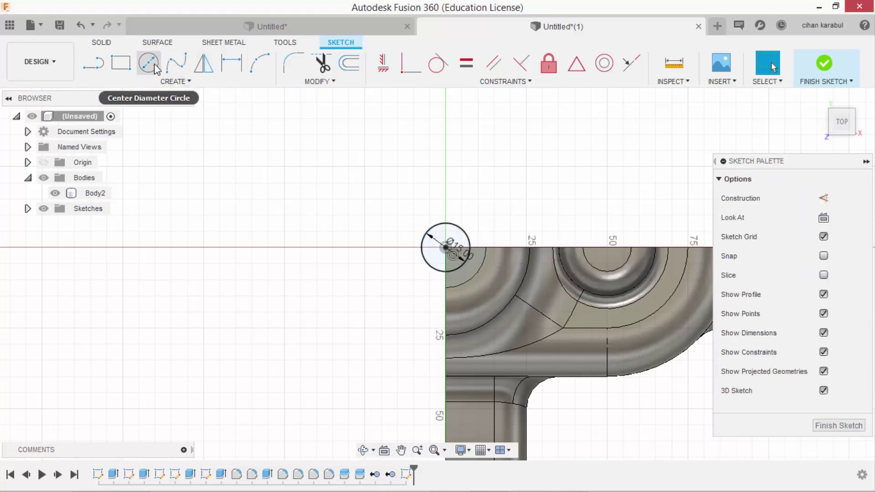
# Add a Ø10 mm circle centred on the X axis over the hole and finish the sketch.
pyautogui.click(155, 66)
pyautogui.click(605, 237)
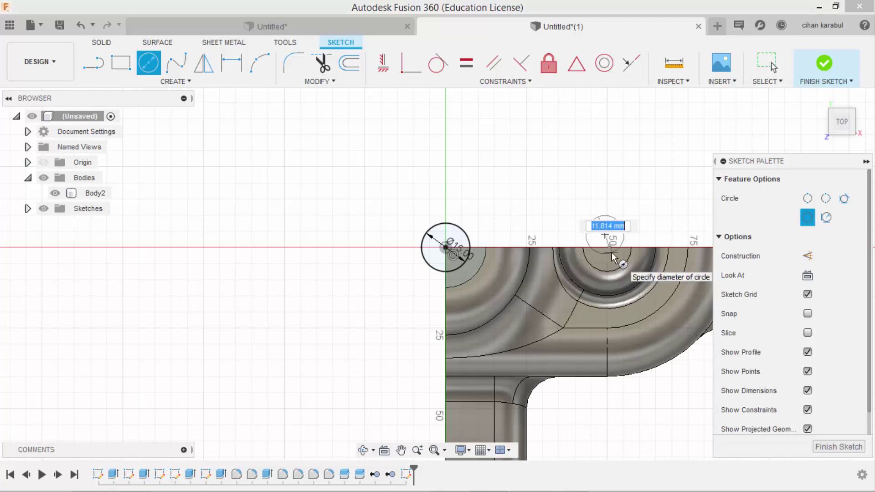
pyautogui.press('Return')
pyautogui.press('Escape')
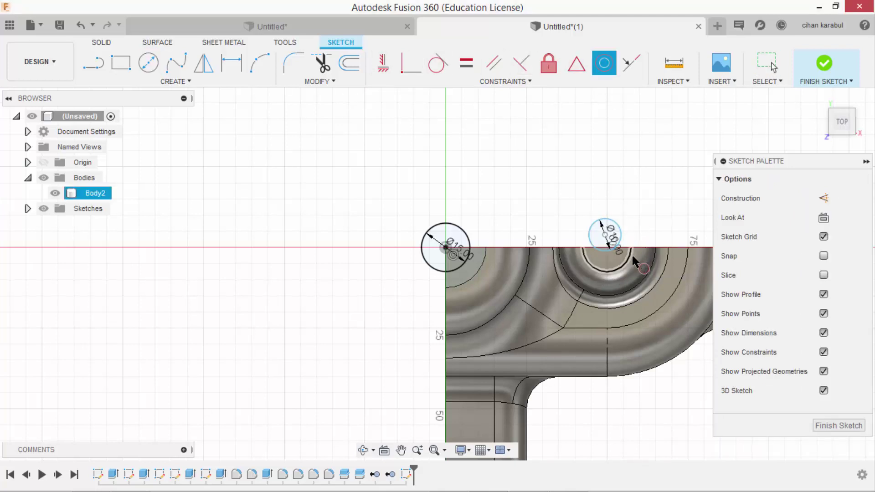
pyautogui.moveTo(606, 234); pyautogui.dragTo(608, 247)
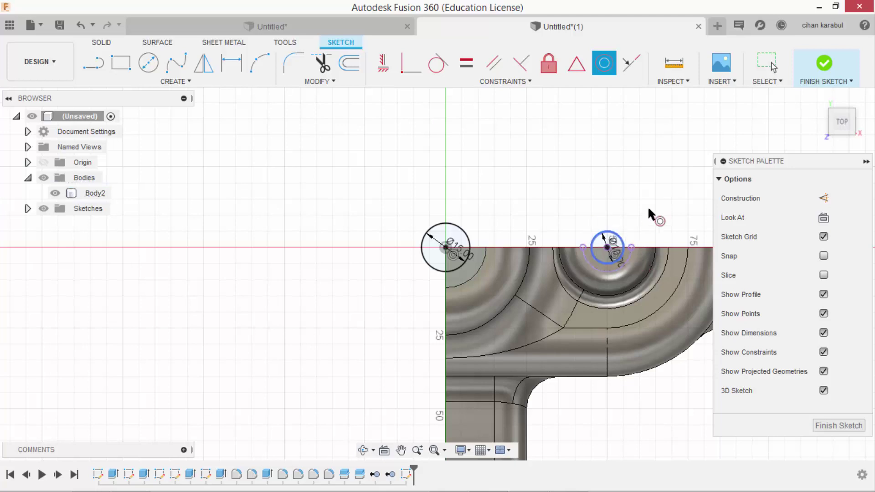
pyautogui.click(824, 64)
pyautogui.moveTo(647, 190)
pyautogui.keyDown('shift'); pyautogui.mouseDown(button='middle')
pyautogui.moveTo(651, 151)
pyautogui.moveTo(369, 143)
pyautogui.mouseUp(button='middle'); pyautogui.keyUp('shift')
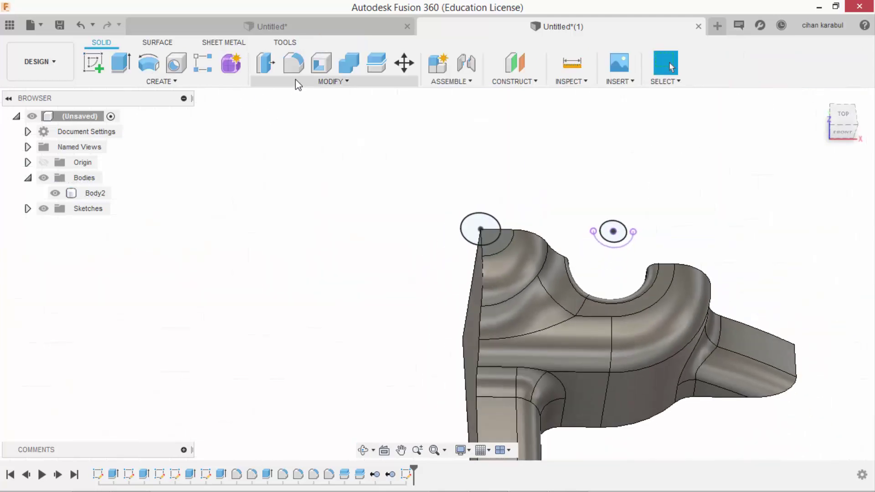
# Extrude the three circle profiles as a through-all cut in Body2.
pyautogui.click(119, 73)
pyautogui.click(471, 226)
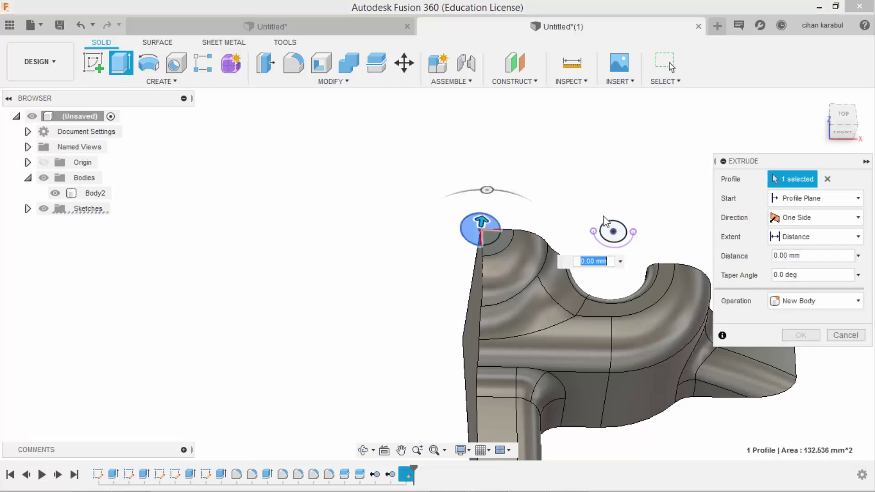
pyautogui.click(616, 233)
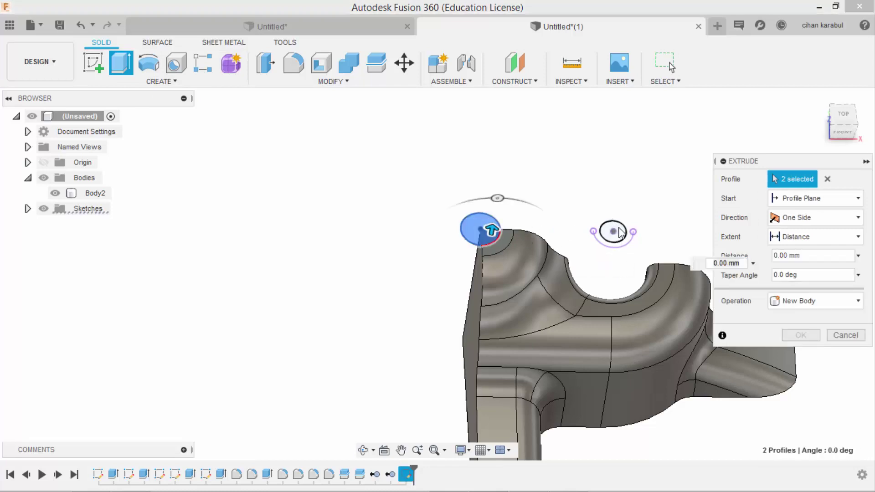
pyautogui.click(615, 232)
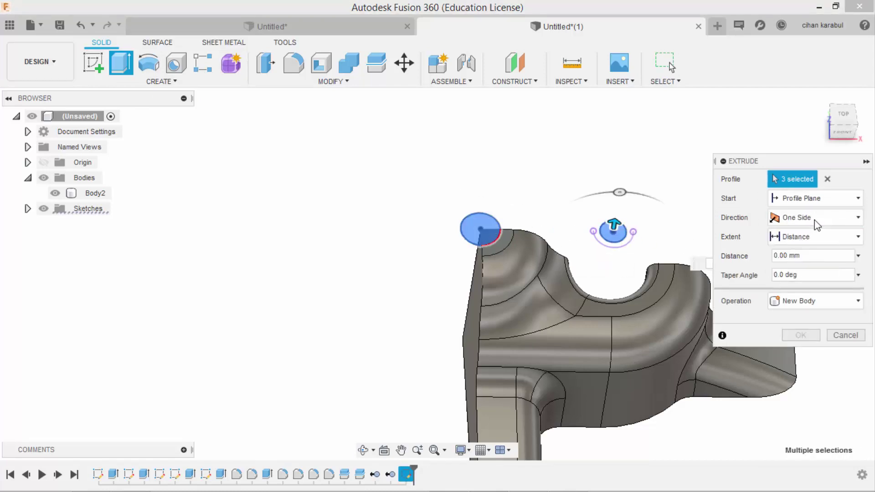
pyautogui.click(809, 237)
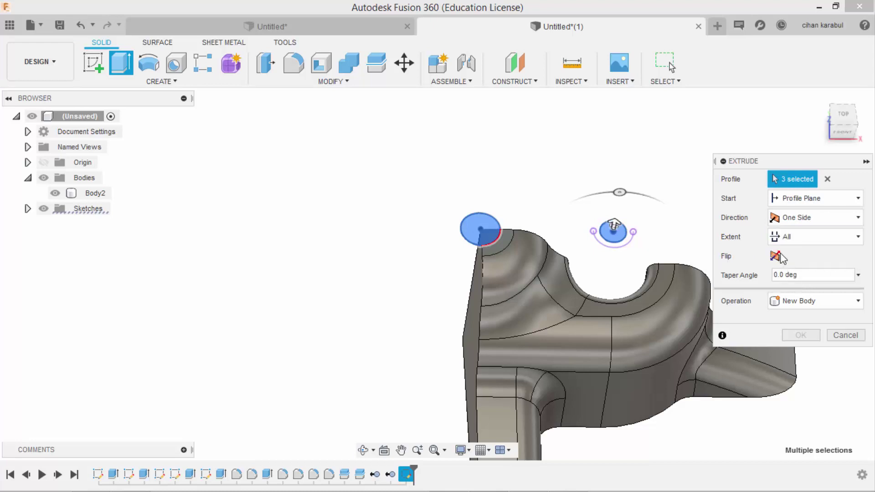
pyautogui.click(775, 256)
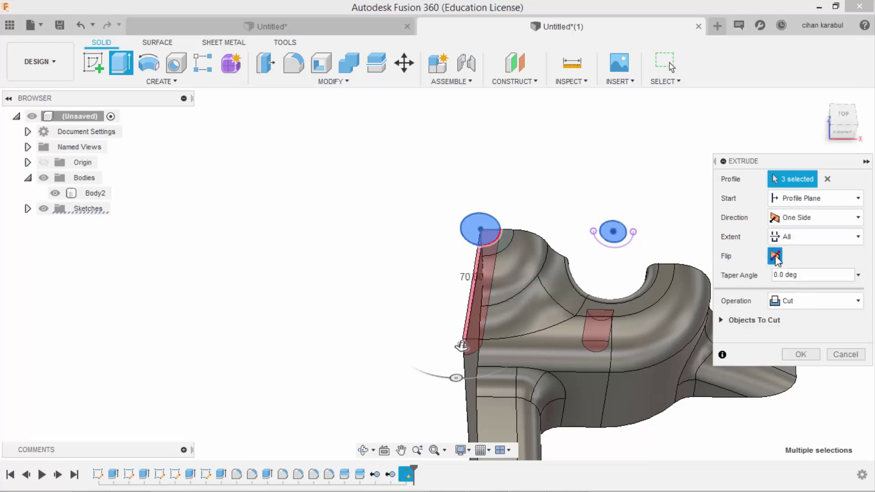
pyautogui.click(801, 355)
pyautogui.moveTo(660, 237)
pyautogui.keyDown('shift'); pyautogui.mouseDown(button='middle')
pyautogui.moveTo(729, 272)
pyautogui.moveTo(736, 221)
pyautogui.moveTo(684, 244)
pyautogui.moveTo(660, 269)
pyautogui.moveTo(670, 266)
pyautogui.mouseUp(button='middle'); pyautogui.keyUp('shift')
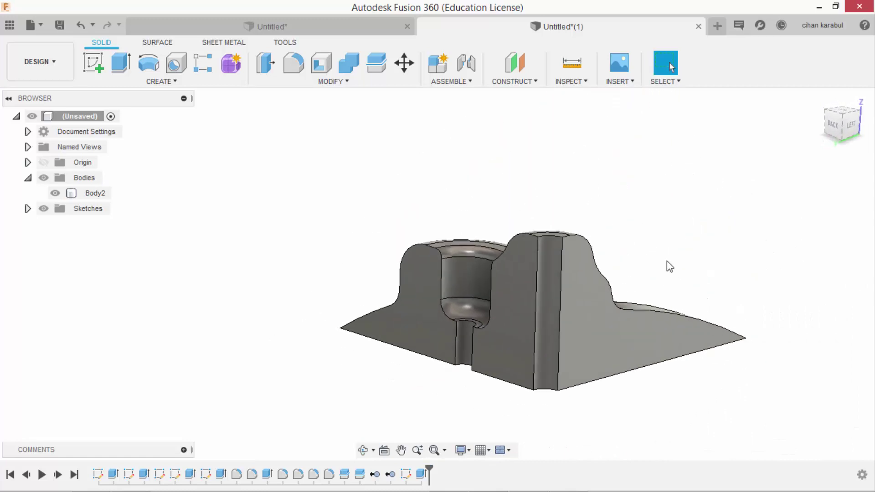
# Start a shell on Body2, selecting the left, middle, narrow and right cut faces to remove.
pyautogui.click(324, 84)
pyautogui.click(294, 142)
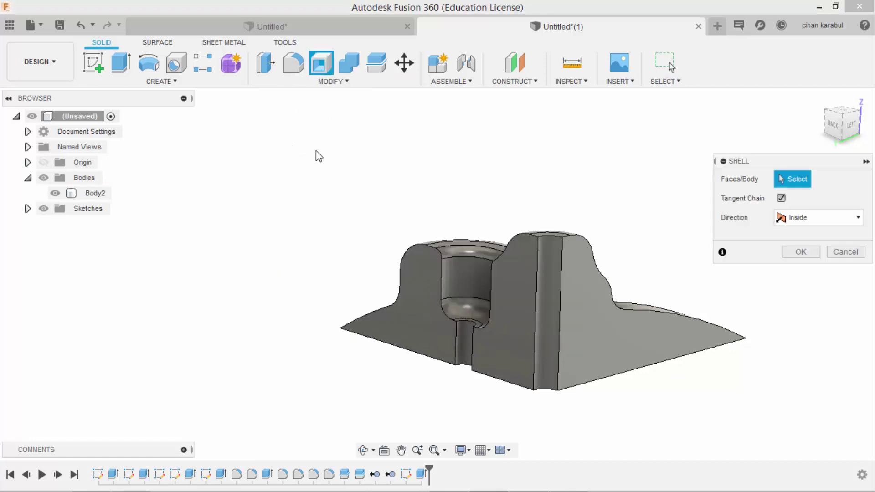
pyautogui.click(434, 332)
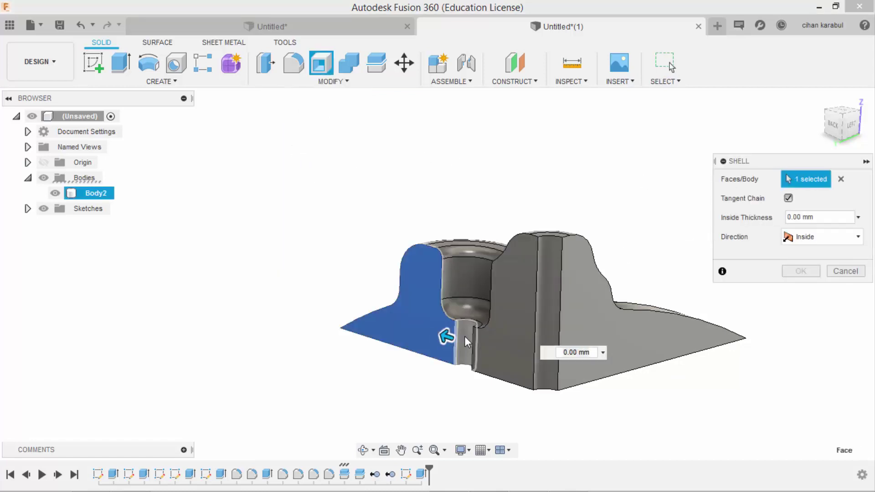
pyautogui.click(499, 341)
pyautogui.click(555, 318)
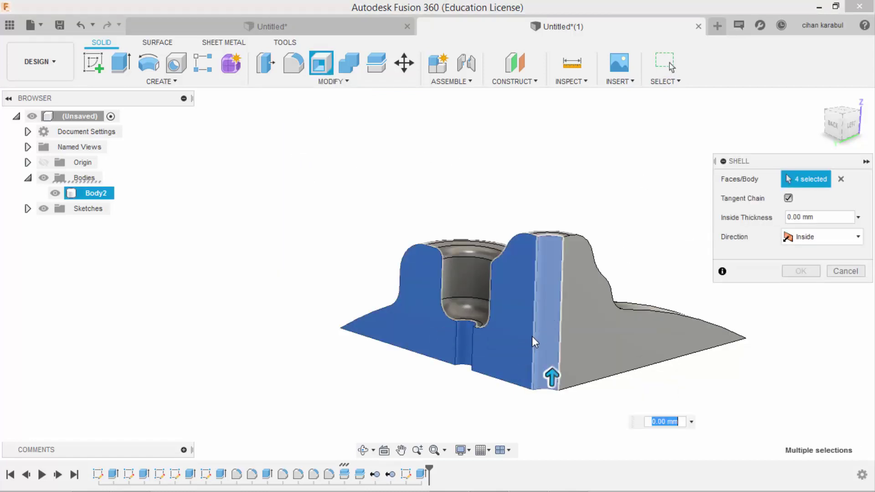
pyautogui.scroll(3, 532, 336)
pyautogui.click(614, 316)
# Add the bottom face and apply a 3 mm inside shell thickness.
pyautogui.keyDown('shift'); pyautogui.moveTo(631, 316); pyautogui.dragTo(549, 249, button='middle'); pyautogui.keyUp('shift')
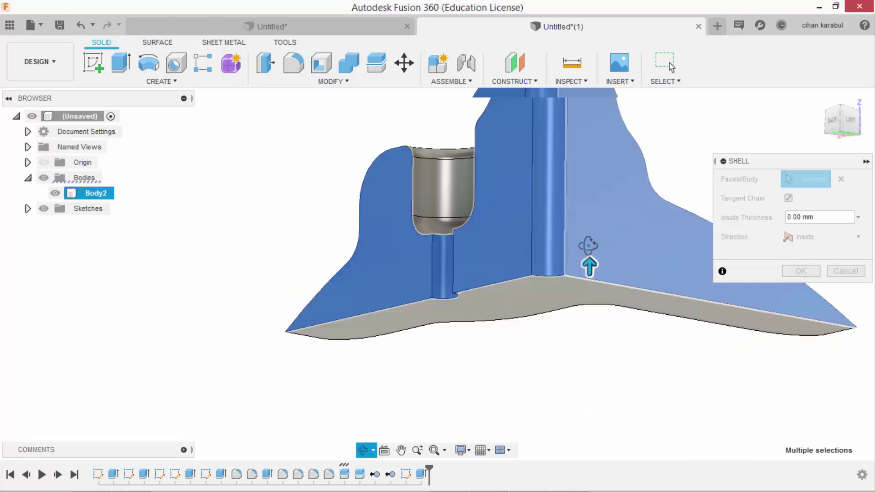
pyautogui.click(549, 254)
pyautogui.write('1')
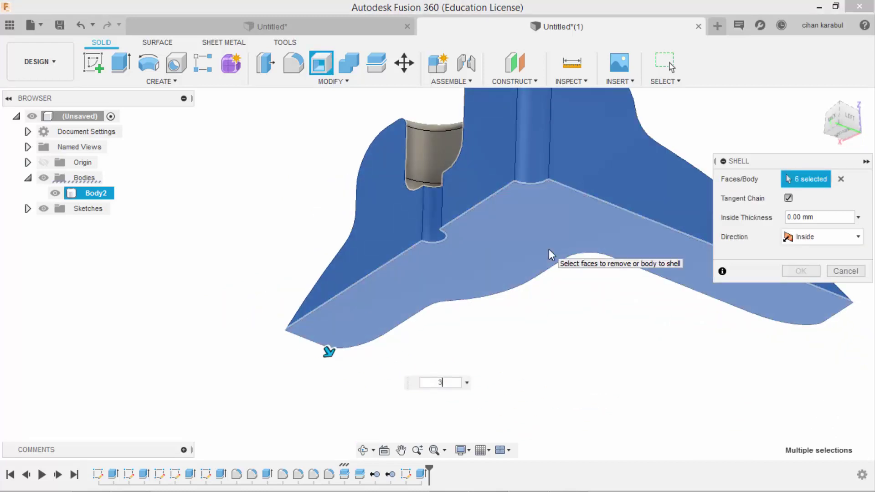
pyautogui.press('Return')
pyautogui.moveTo(283, 210)
pyautogui.mouseDown()
pyautogui.moveTo(299, 267)
pyautogui.moveTo(297, 315)
pyautogui.moveTo(313, 268)
pyautogui.moveTo(439, 242)
pyautogui.moveTo(392, 277)
pyautogui.moveTo(453, 244)
pyautogui.moveTo(324, 318)
pyautogui.moveTo(322, 344)
pyautogui.moveTo(361, 312)
pyautogui.moveTo(477, 318)
pyautogui.mouseUp()
pyautogui.press('Escape')
# Start a sketch on the origin plane and draw an Ø8 mm circle near the arm's tip.
pyautogui.click(97, 64)
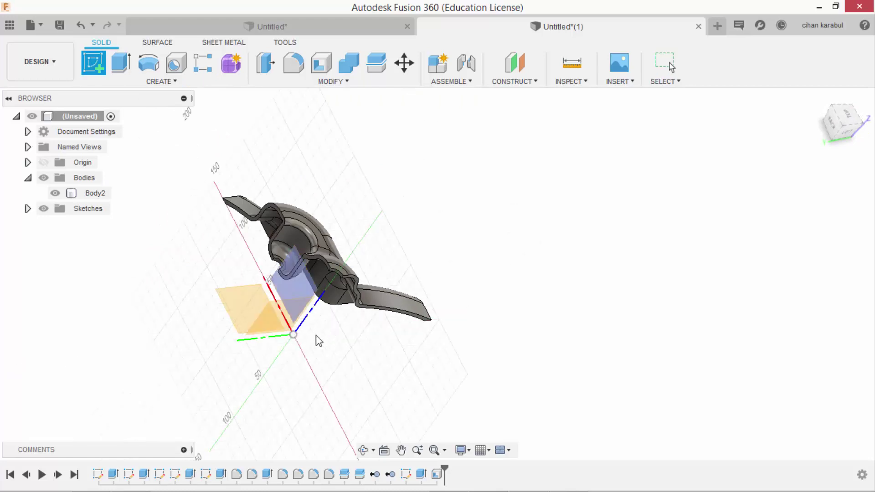
pyautogui.moveTo(316, 340)
pyautogui.keyDown('shift'); pyautogui.mouseDown(button='middle')
pyautogui.moveTo(342, 353)
pyautogui.moveTo(302, 354)
pyautogui.moveTo(296, 327)
pyautogui.mouseUp(button='middle'); pyautogui.keyUp('shift')
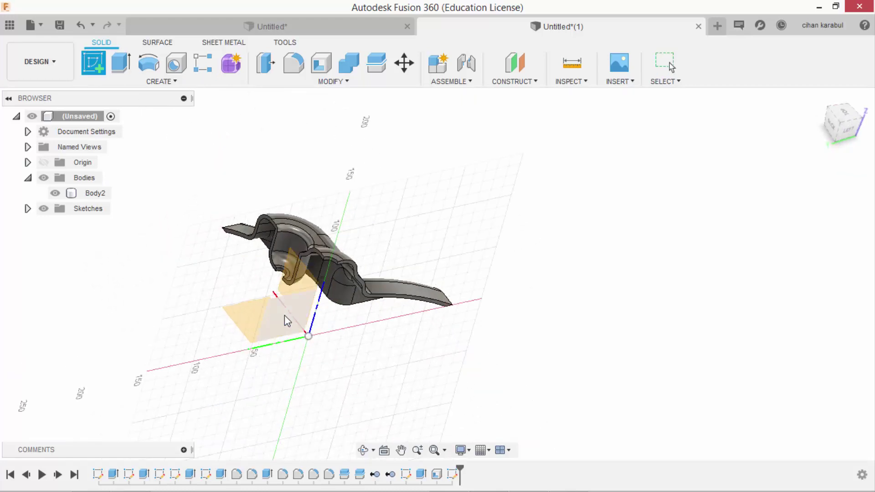
pyautogui.click(284, 316)
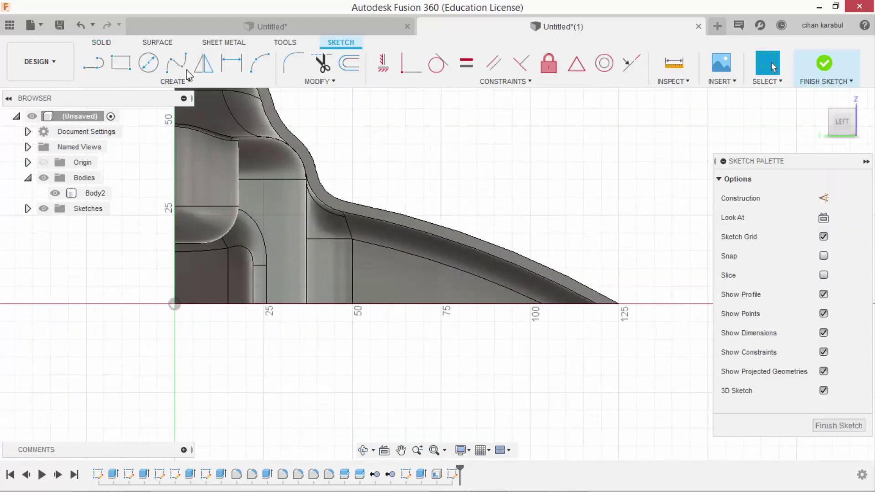
pyautogui.press('c')
pyautogui.scroll(1, 600, 303)
pyautogui.scroll(1, 562, 250)
pyautogui.click(562, 251)
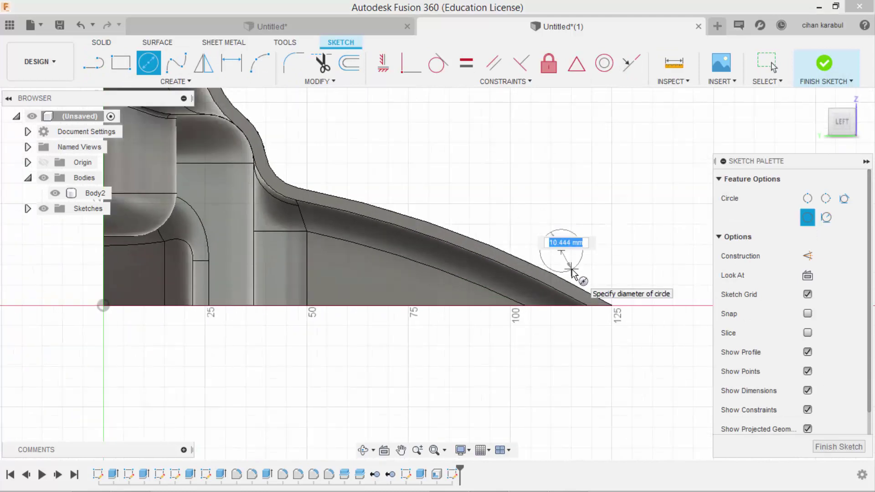
pyautogui.write('873')
pyautogui.press('Return')
pyautogui.press('Escape')
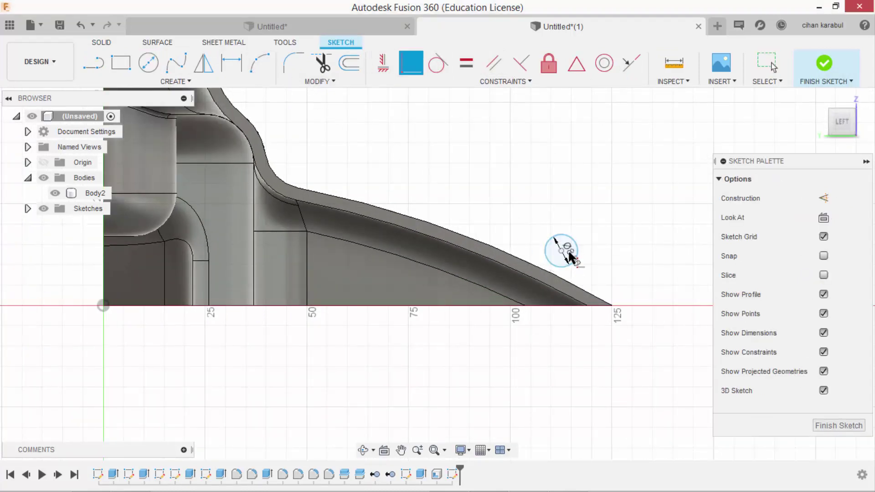
# Make the circle tangent to the arm's top edge, 20 mm from the tip, and finish the sketch.
pyautogui.click(545, 259)
pyautogui.click(538, 264)
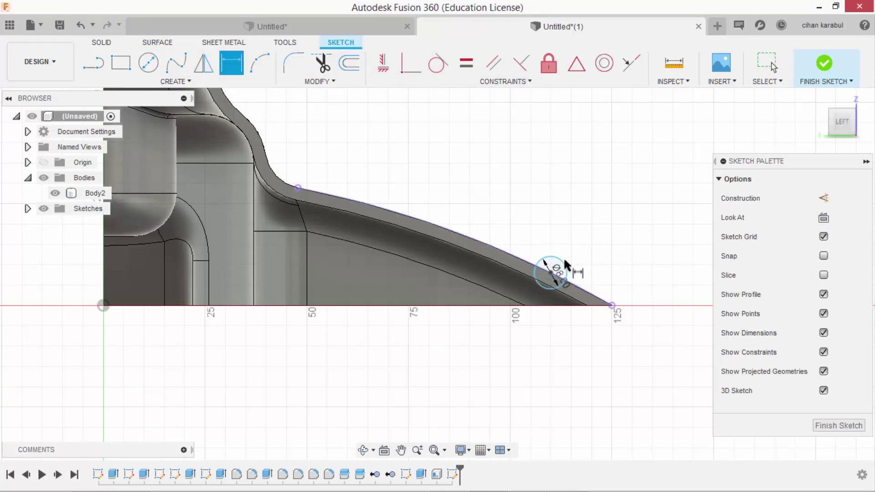
pyautogui.click(612, 304)
pyautogui.click(551, 273)
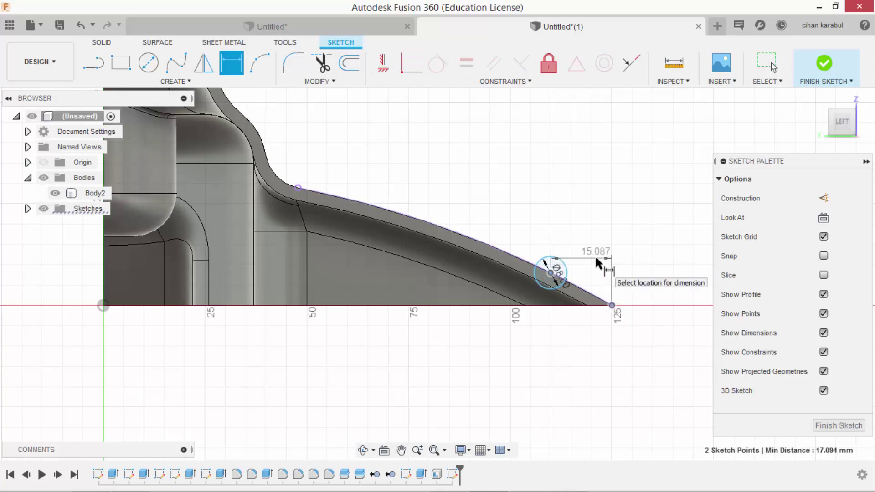
pyautogui.click(623, 250)
pyautogui.write('20')
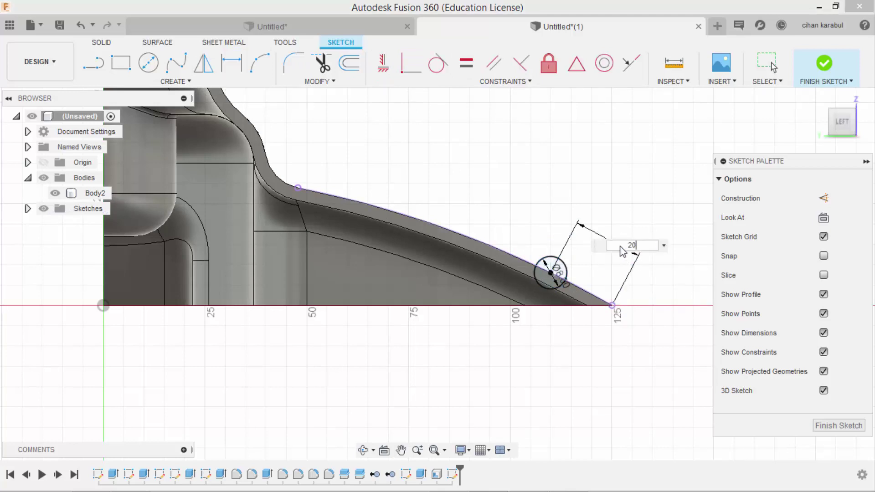
pyautogui.press('Return')
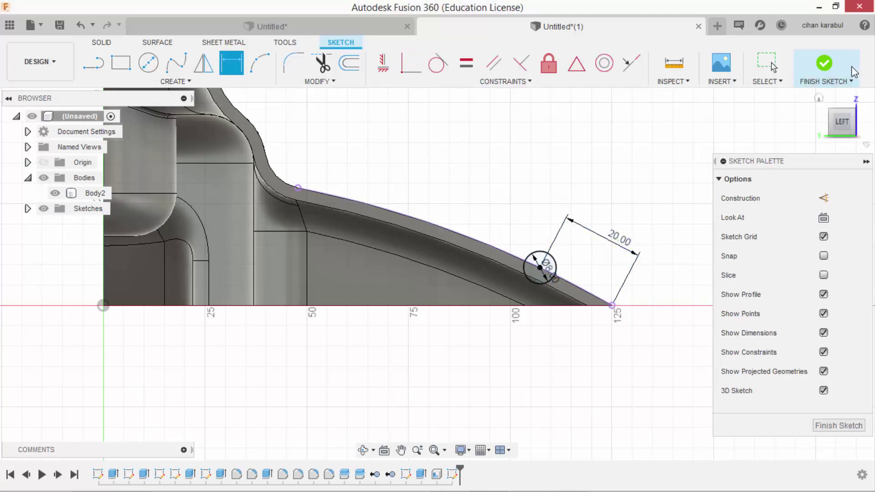
pyautogui.click(854, 72)
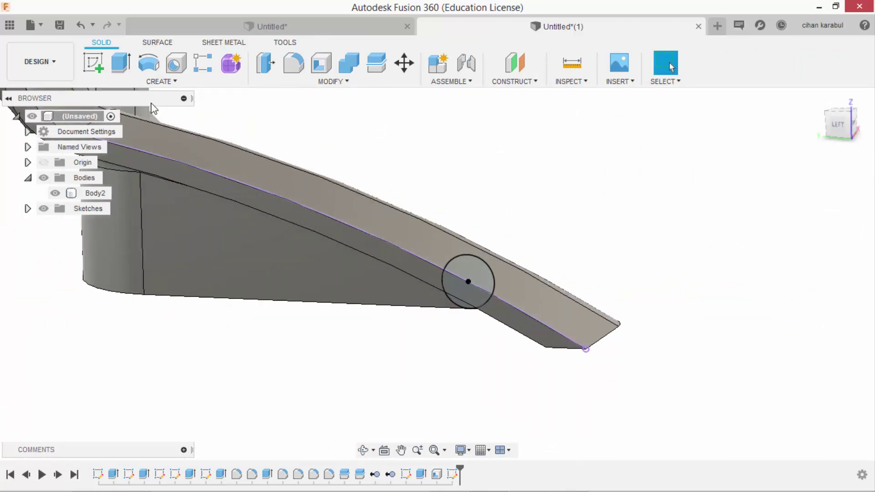
# Extrude both Ø8 mm circle profiles as a 15 mm cut into the arm near its tip.
pyautogui.click(127, 69)
pyautogui.click(468, 272)
pyautogui.click(463, 287)
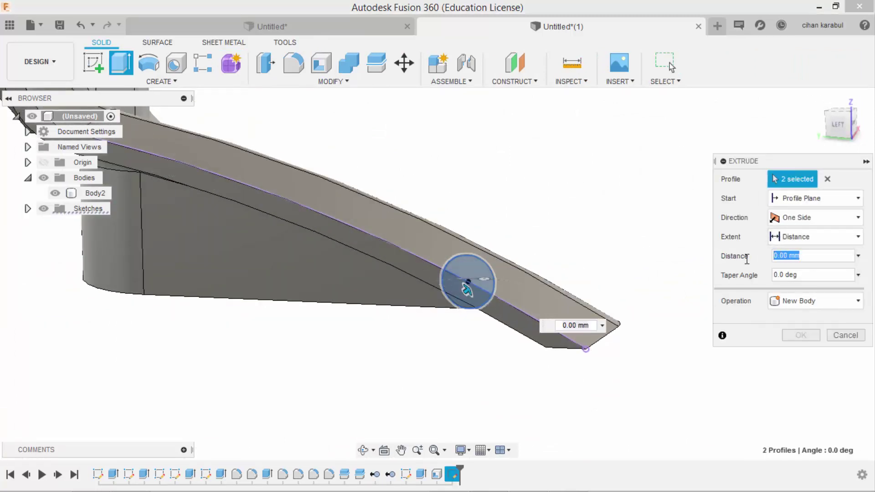
pyautogui.write('5')
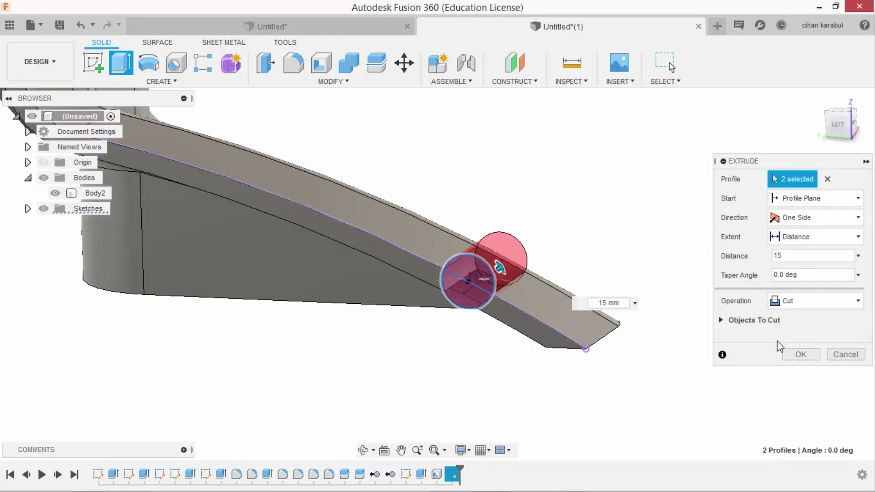
pyautogui.click(800, 354)
pyautogui.scroll(3, 524, 248)
pyautogui.scroll(3, 517, 255)
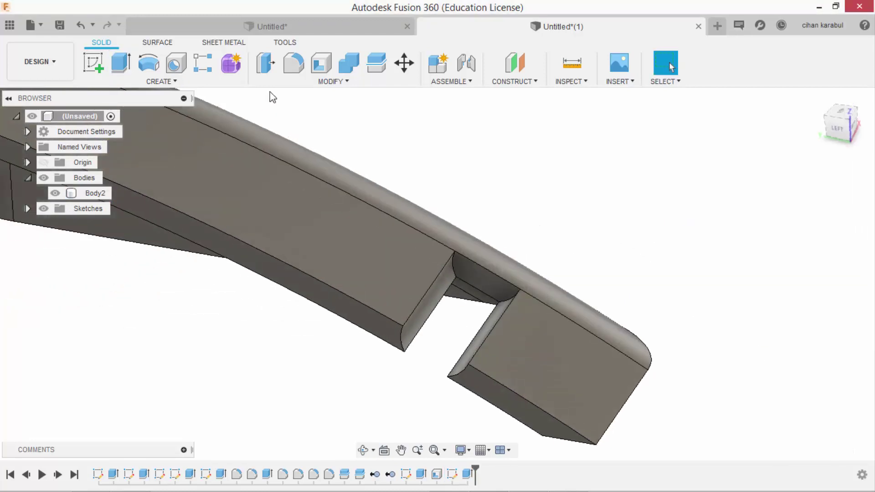
# Fillet the two inner edges at the slot's end with a 3.95 mm radius.
pyautogui.click(292, 66)
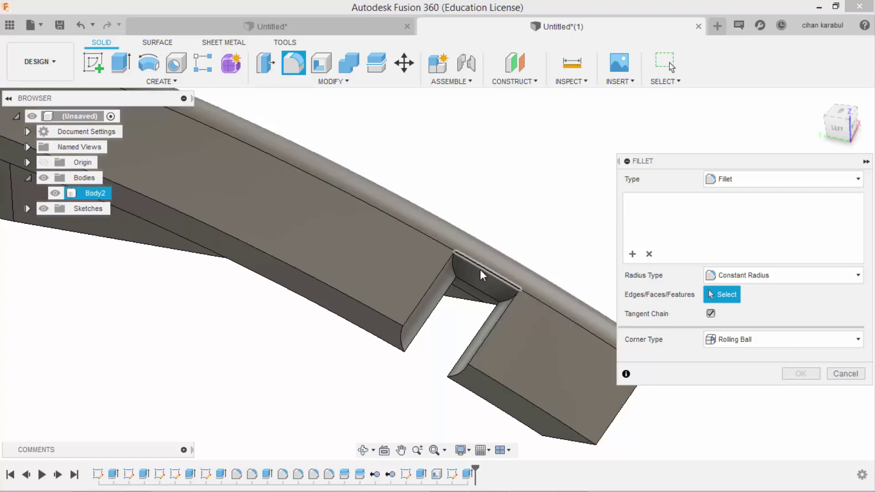
pyautogui.click(453, 265)
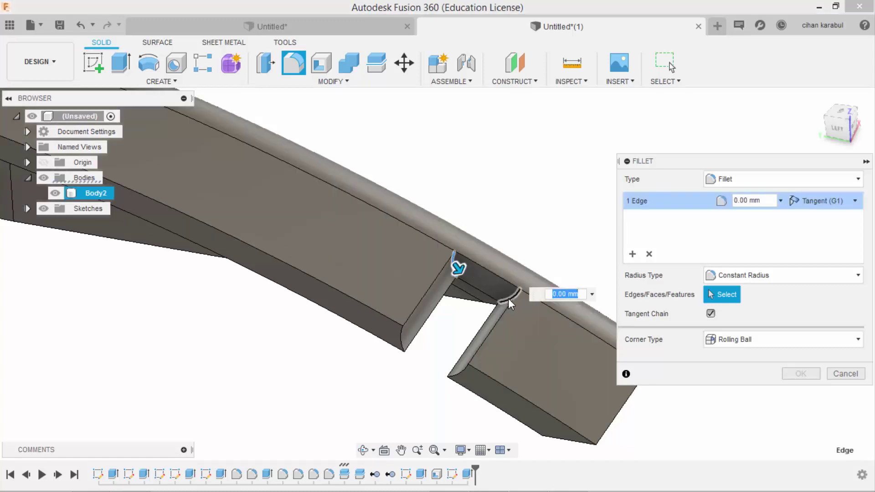
pyautogui.click(508, 299)
pyautogui.write('3,')
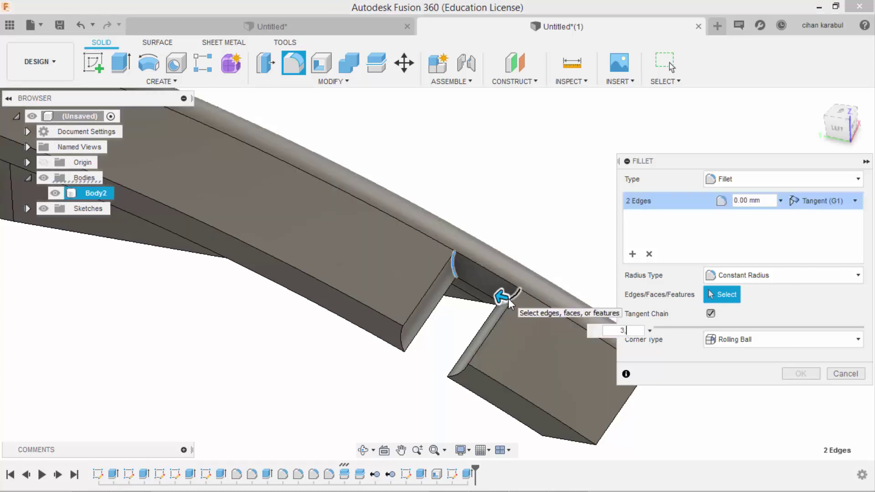
pyautogui.write('95')
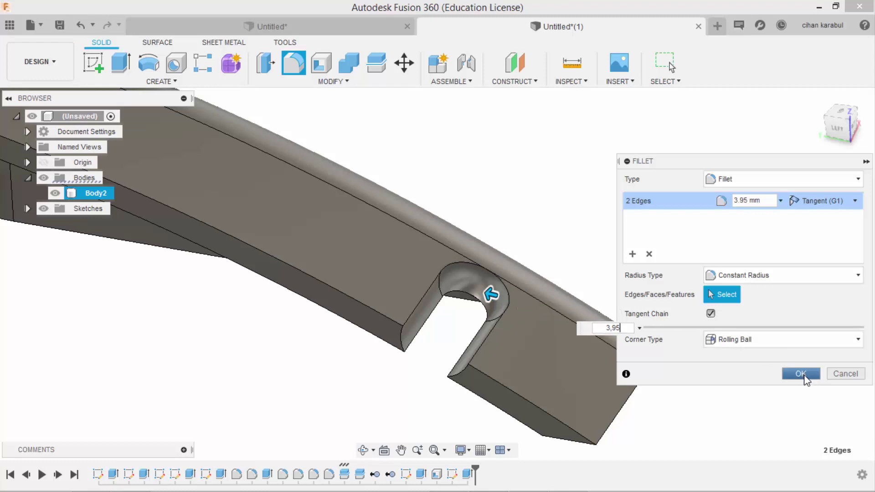
pyautogui.click(801, 374)
pyautogui.scroll(-3, 611, 234)
pyautogui.click(356, 82)
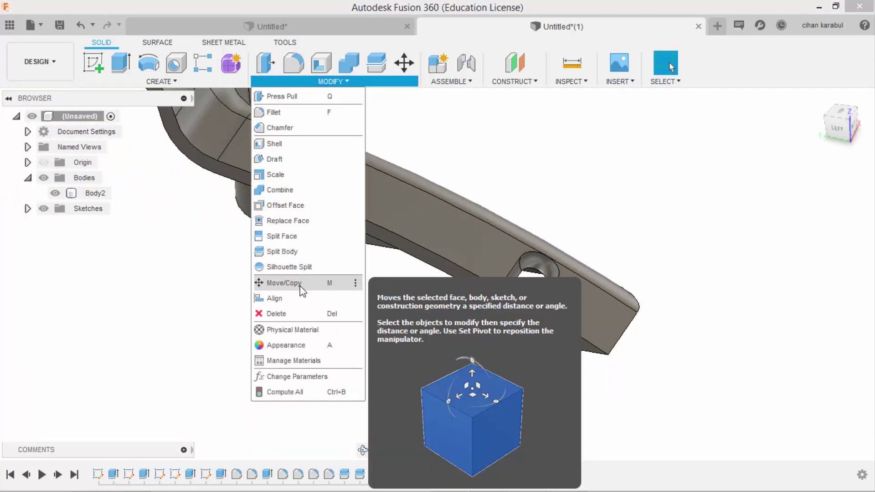
# Start a circular feature pattern of the slot cut and its fillet.
pyautogui.click(159, 81)
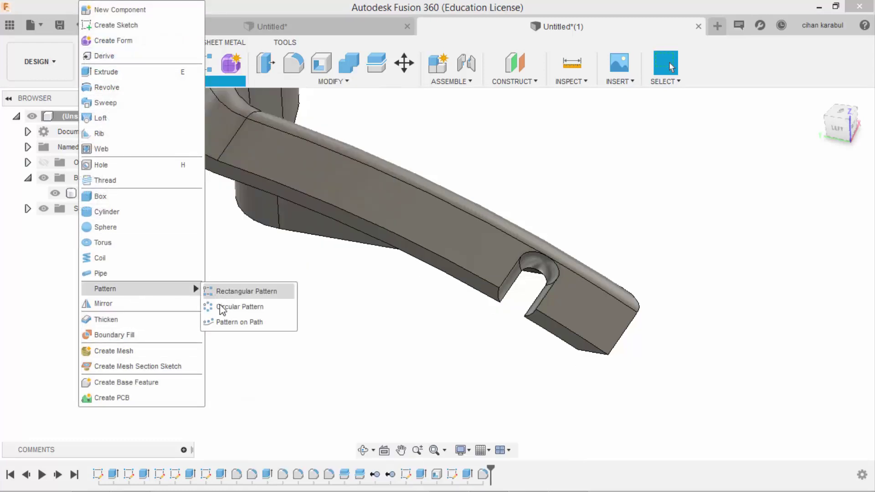
pyautogui.click(222, 307)
pyautogui.scroll(2, 654, 254)
pyautogui.scroll(1, 655, 253)
pyautogui.click(801, 179)
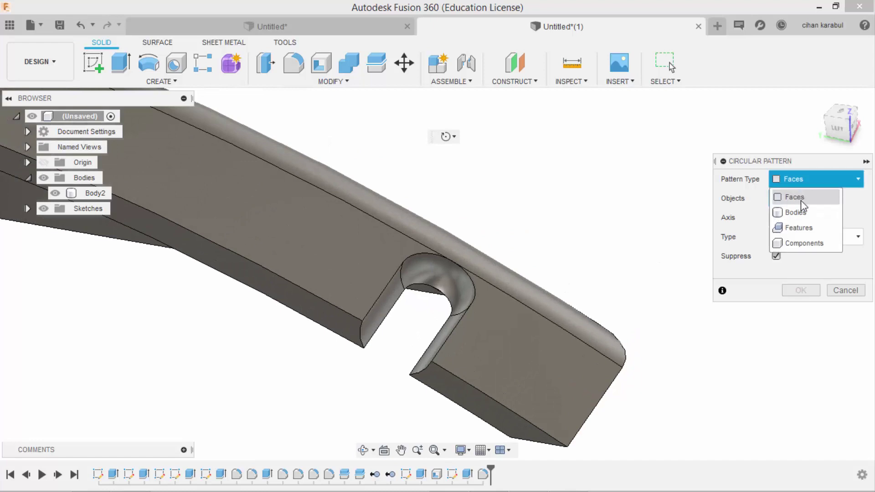
pyautogui.click(801, 201)
pyautogui.click(395, 289)
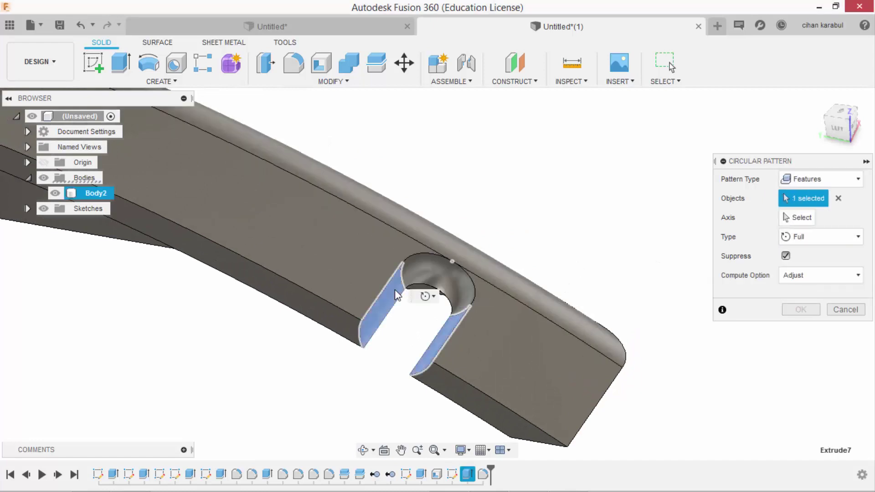
pyautogui.click(419, 275)
# Spread the pattern over an angle about the arm's long top edge as axis.
pyautogui.click(797, 237)
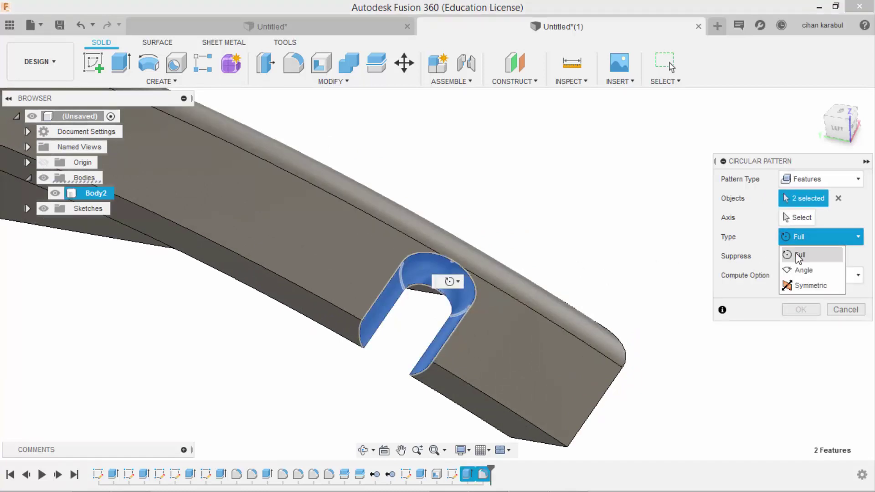
pyautogui.click(800, 270)
pyautogui.click(791, 220)
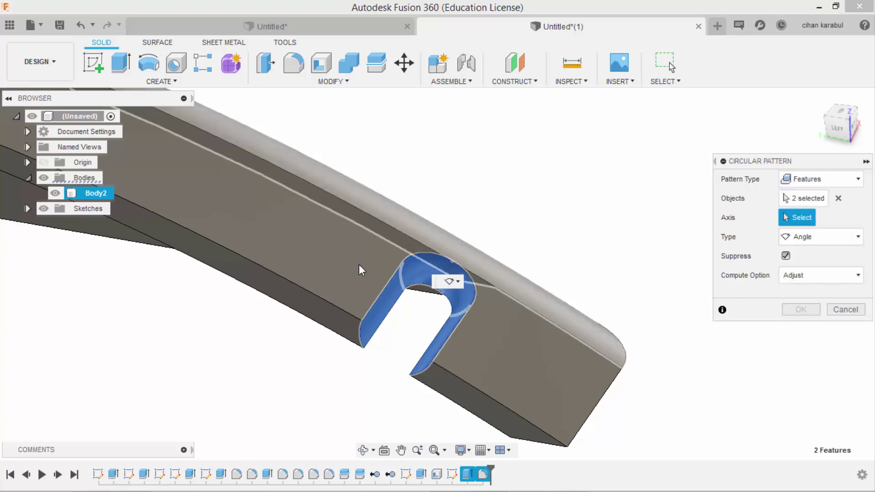
pyautogui.click(294, 283)
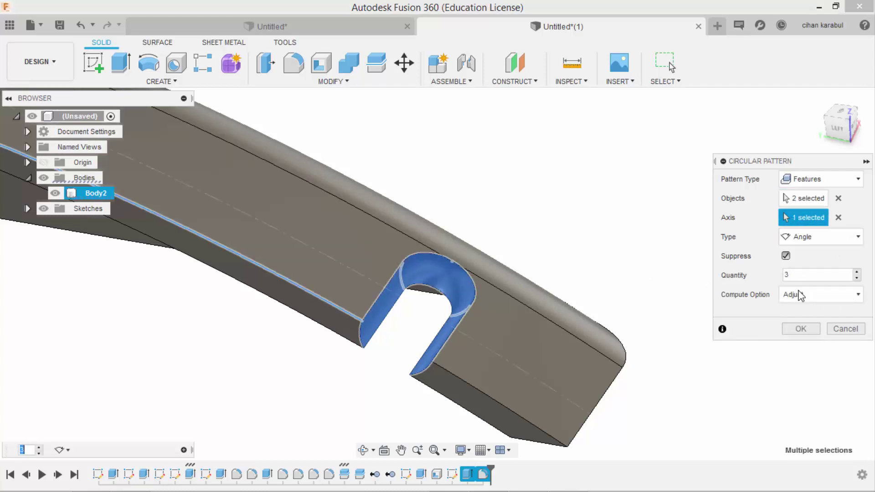
pyautogui.scroll(-2, 581, 252)
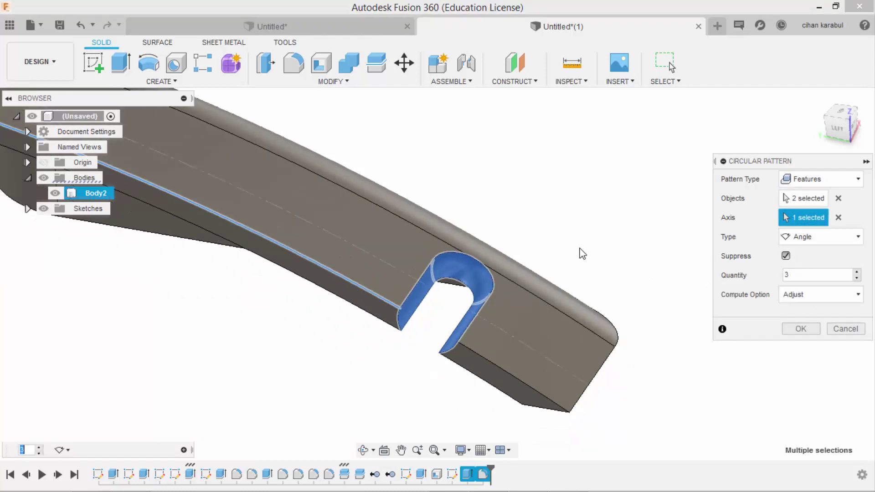
pyautogui.scroll(-2, 654, 268)
pyautogui.scroll(-2, 628, 252)
pyautogui.scroll(-2, 613, 239)
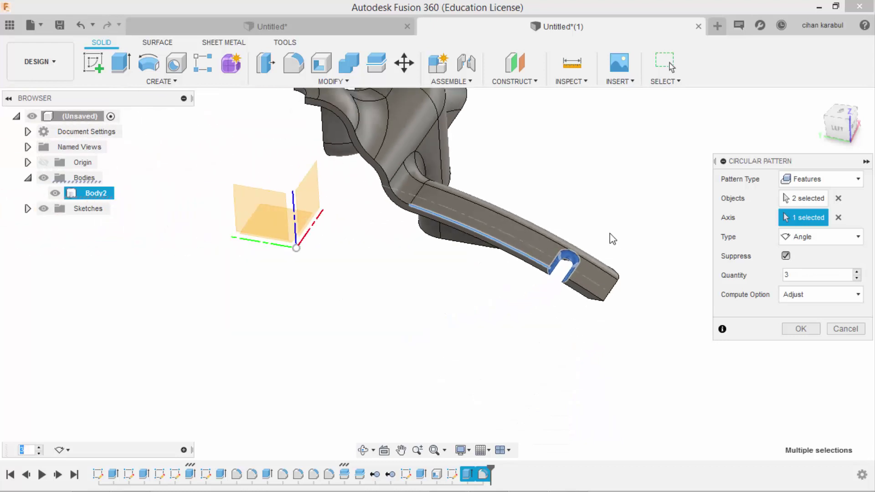
pyautogui.click(803, 267)
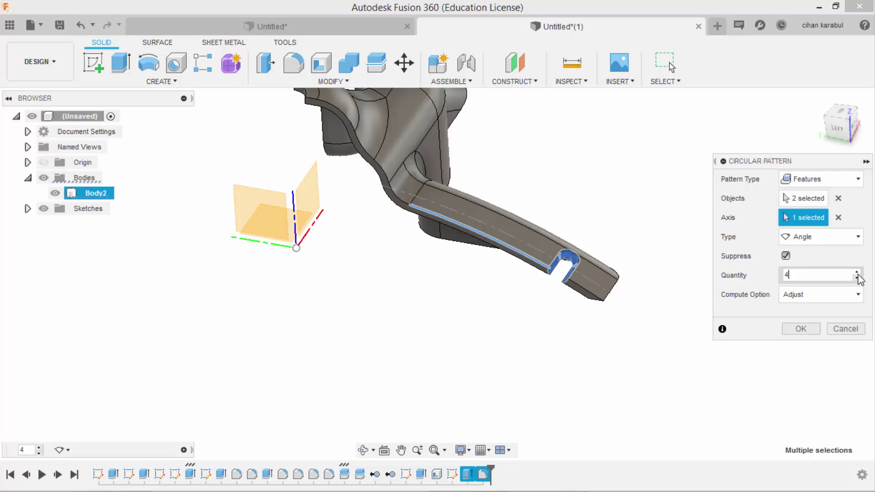
# Keep Adjust pattern computation and set the pattern to span a total angle.
pyautogui.click(850, 301)
pyautogui.click(826, 312)
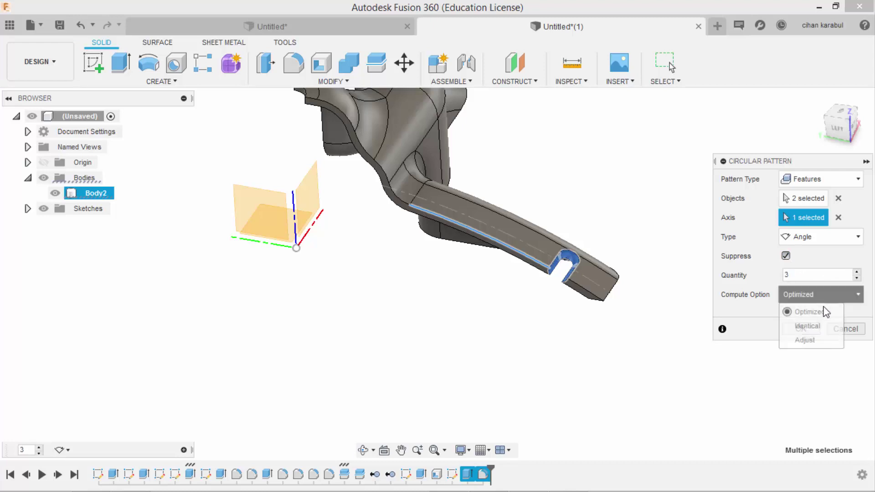
pyautogui.click(811, 342)
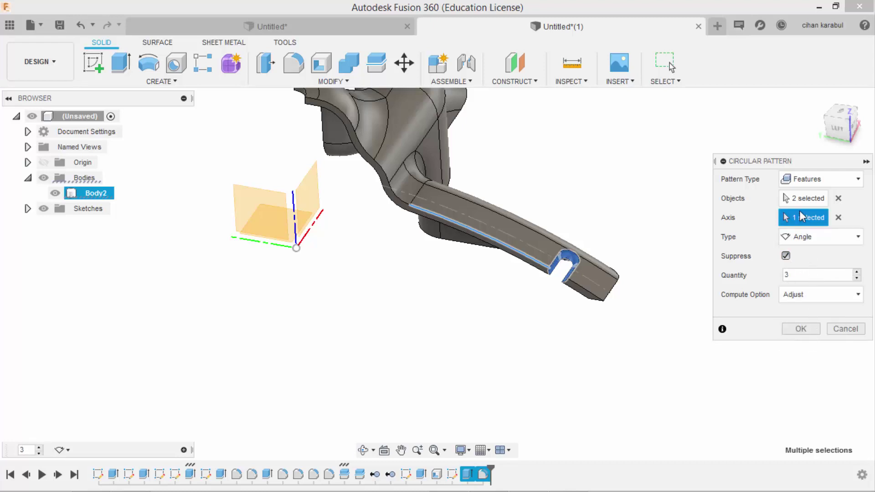
pyautogui.click(803, 242)
pyautogui.click(807, 238)
pyautogui.click(806, 271)
pyautogui.write('10')
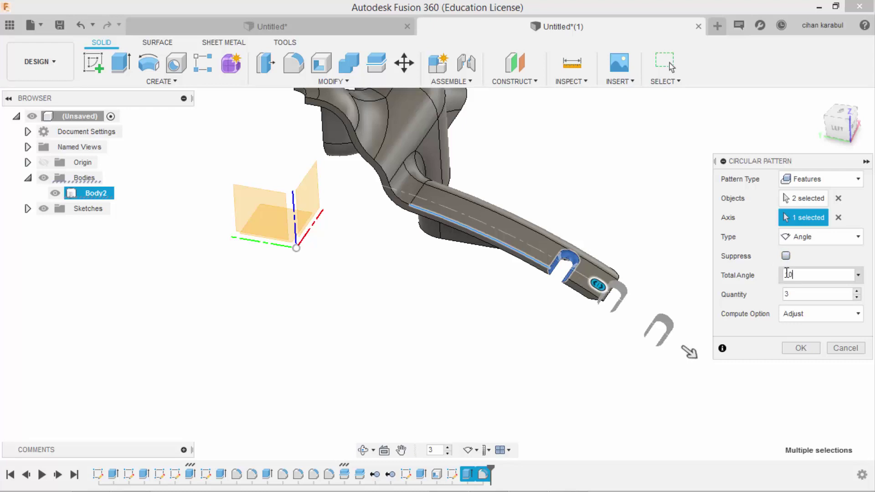
# Confirm the negative-angle slot pattern and start a new sketch on a plane by the slanted arm.
pyautogui.write('-')
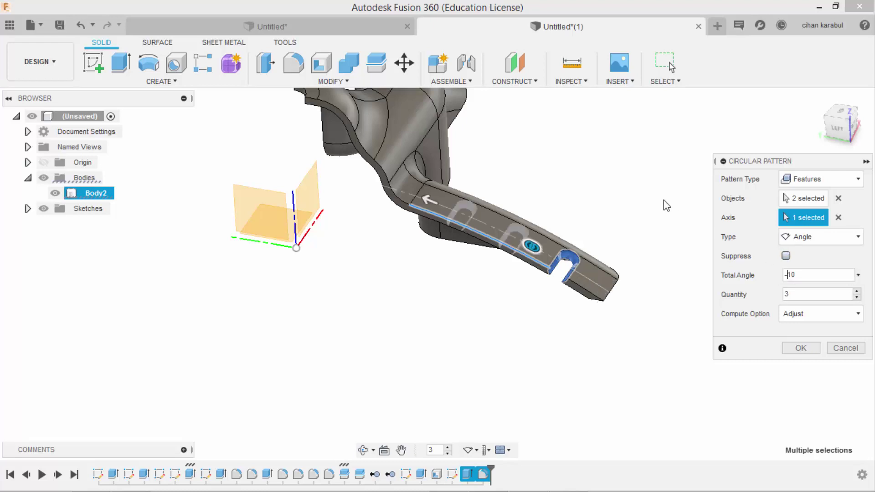
pyautogui.click(788, 346)
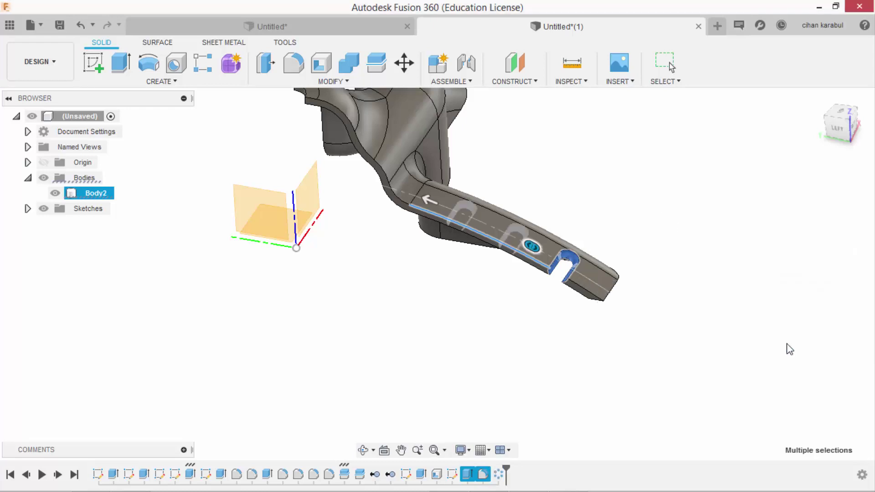
pyautogui.moveTo(641, 277)
pyautogui.keyDown('shift'); pyautogui.mouseDown(button='middle')
pyautogui.moveTo(629, 328)
pyautogui.moveTo(541, 294)
pyautogui.moveTo(635, 283)
pyautogui.moveTo(604, 290)
pyautogui.moveTo(210, 150)
pyautogui.mouseUp(button='middle'); pyautogui.keyUp('shift')
pyautogui.click(93, 64)
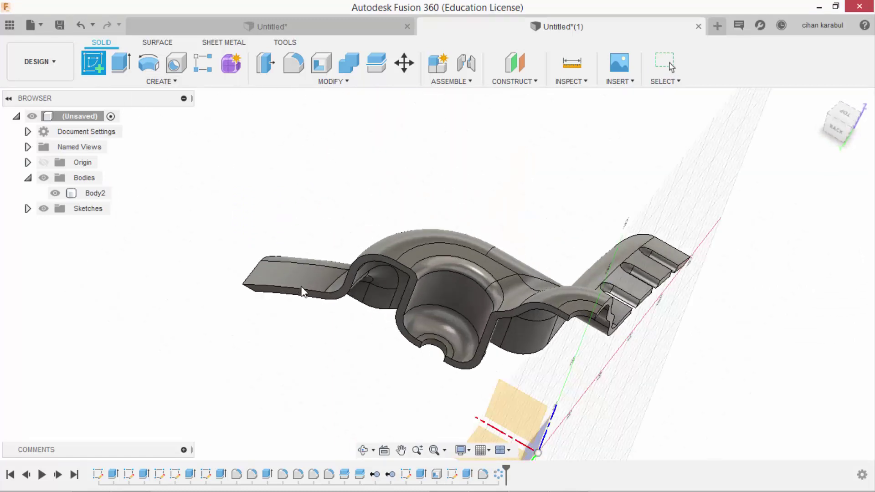
pyautogui.click(530, 415)
pyautogui.scroll(5, 123, 282)
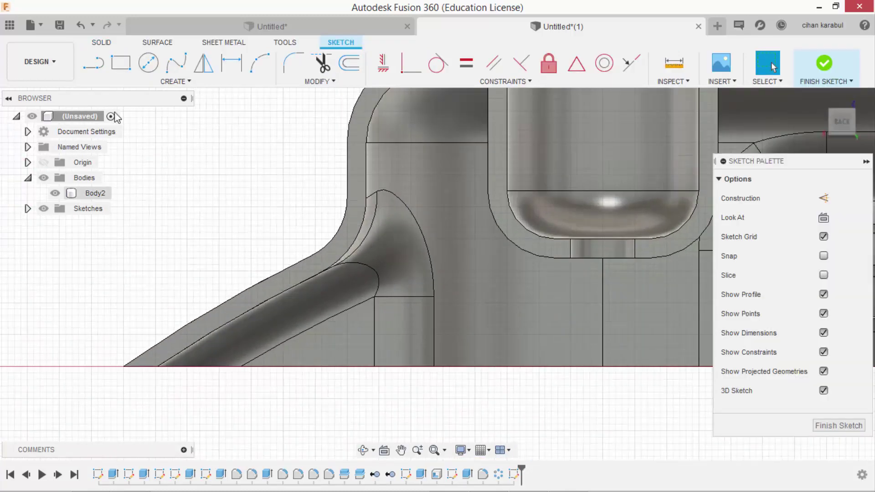
# Draw an 8 mm circle centred on the midpoint of the slanted arm's arc edge.
pyautogui.click(148, 63)
pyautogui.click(215, 292)
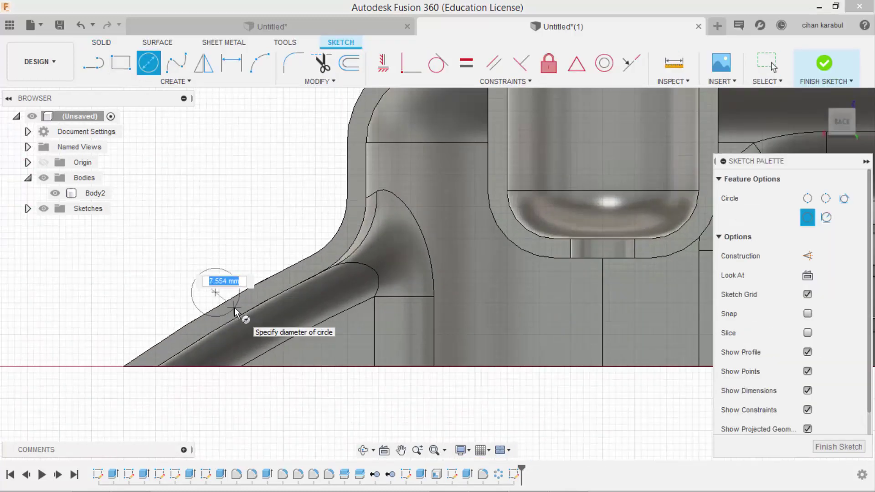
pyautogui.press('Return')
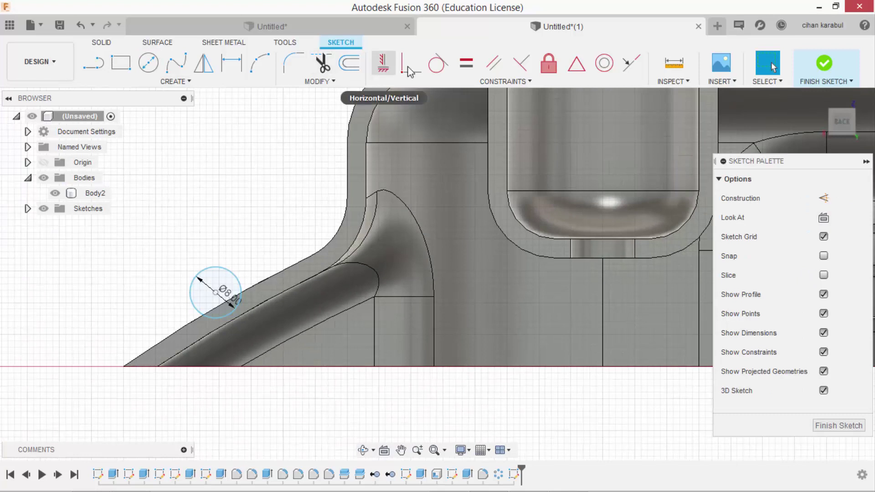
pyautogui.click(411, 63)
pyautogui.click(259, 286)
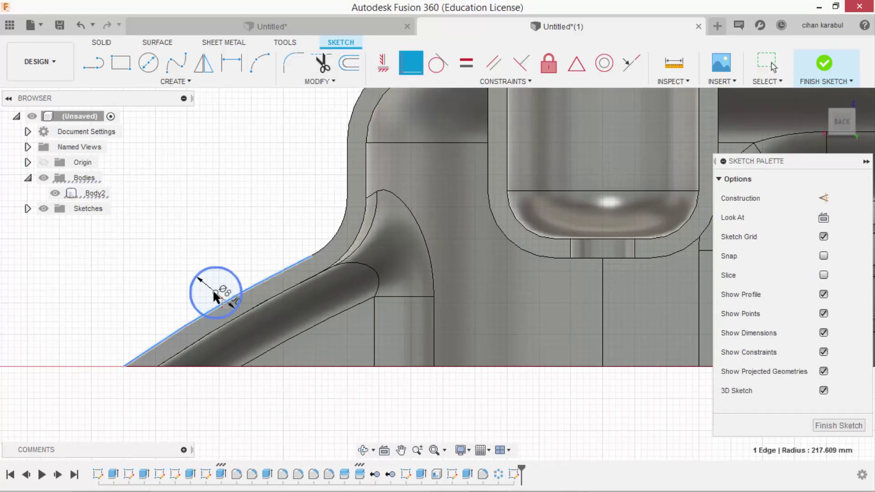
pyautogui.click(215, 292)
pyautogui.click(279, 271)
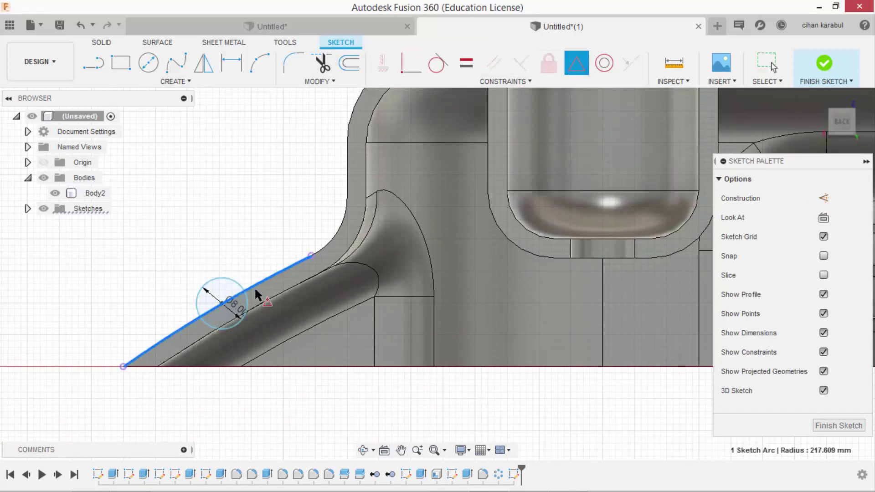
pyautogui.click(223, 307)
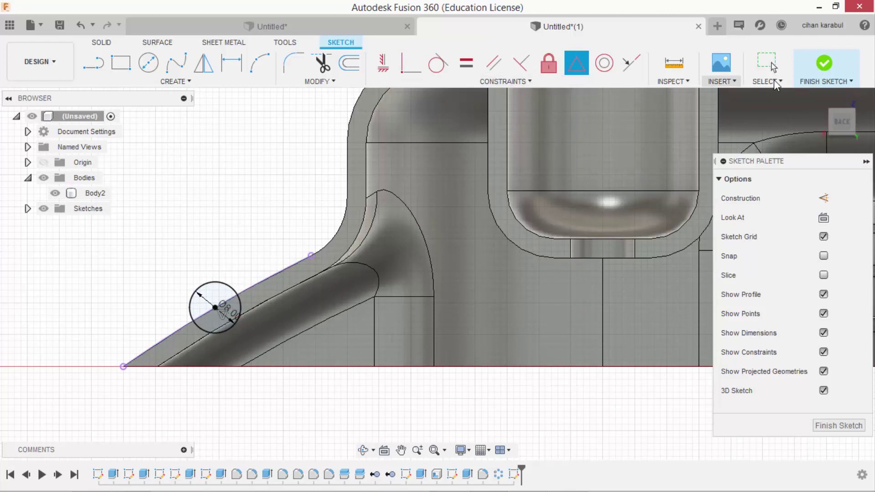
# Extrude the lower half of the circle 15 mm as a cut to notch the arm.
pyautogui.click(824, 65)
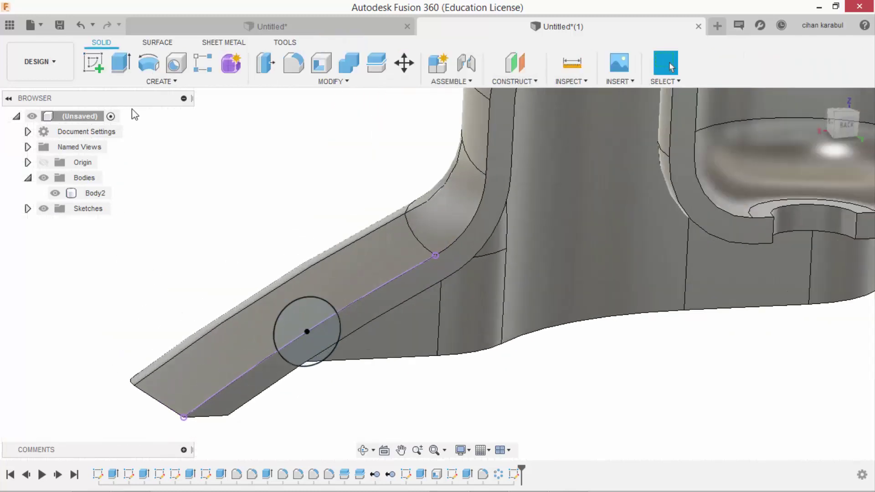
pyautogui.press('e')
pyautogui.click(305, 353)
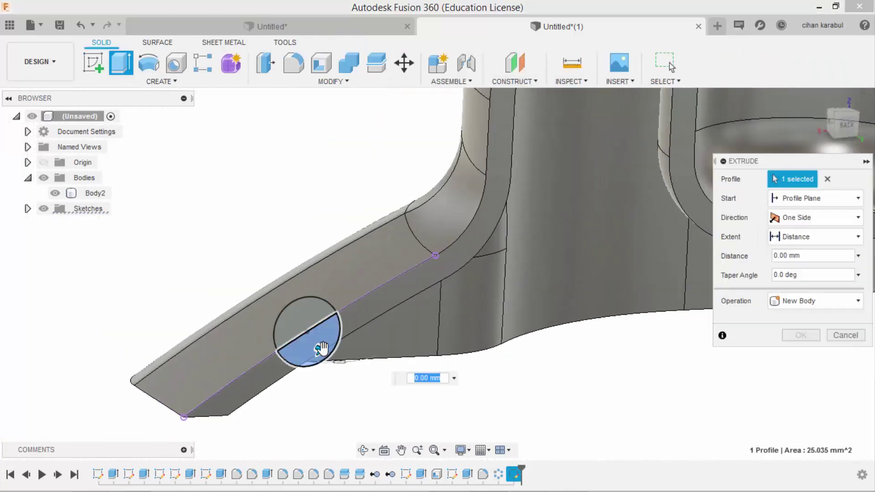
pyautogui.moveTo(322, 348); pyautogui.dragTo(266, 327)
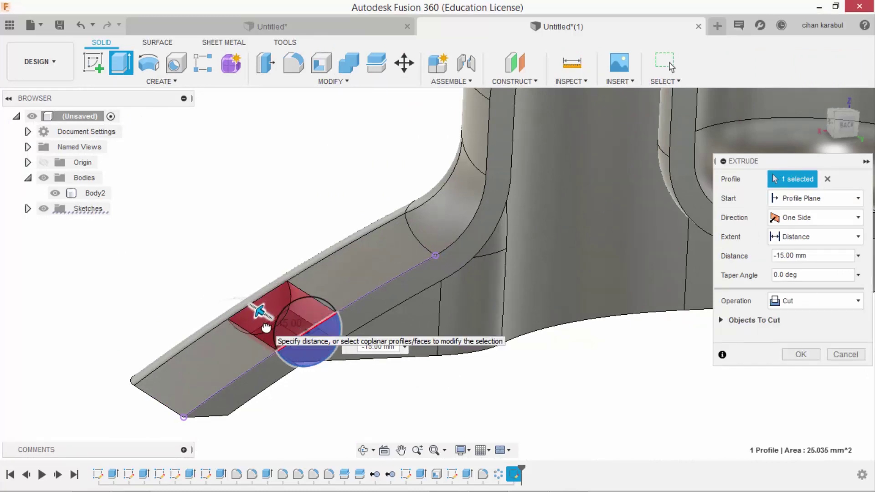
pyautogui.click(801, 354)
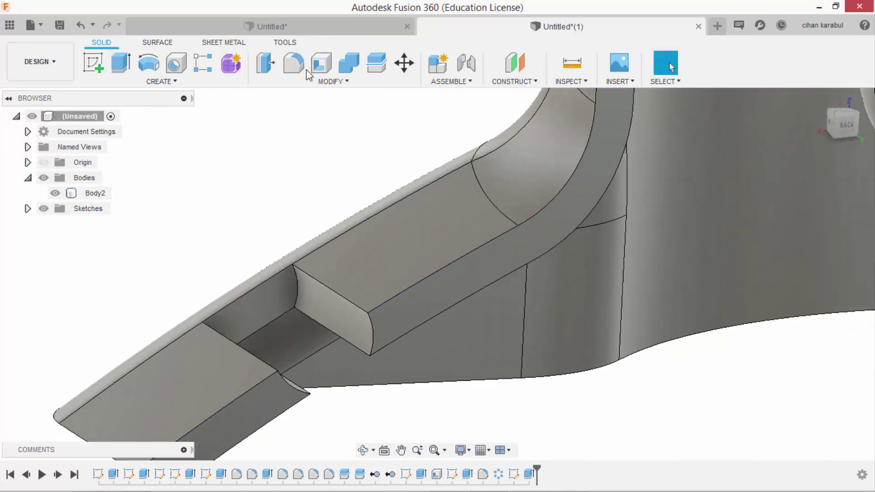
# Fillet both edges of the mid-arm notch at 3.5 mm, then orbit to inspect it.
pyautogui.click(301, 67)
pyautogui.click(299, 291)
pyautogui.keyDown('shift'); pyautogui.moveTo(250, 365); pyautogui.dragTo(195, 356, button='middle'); pyautogui.keyUp('shift')
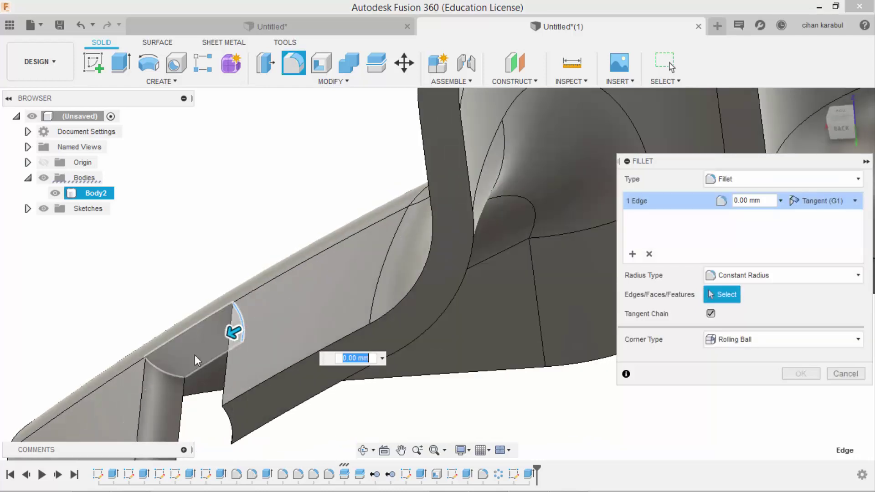
pyautogui.click(170, 371)
pyautogui.write('3,')
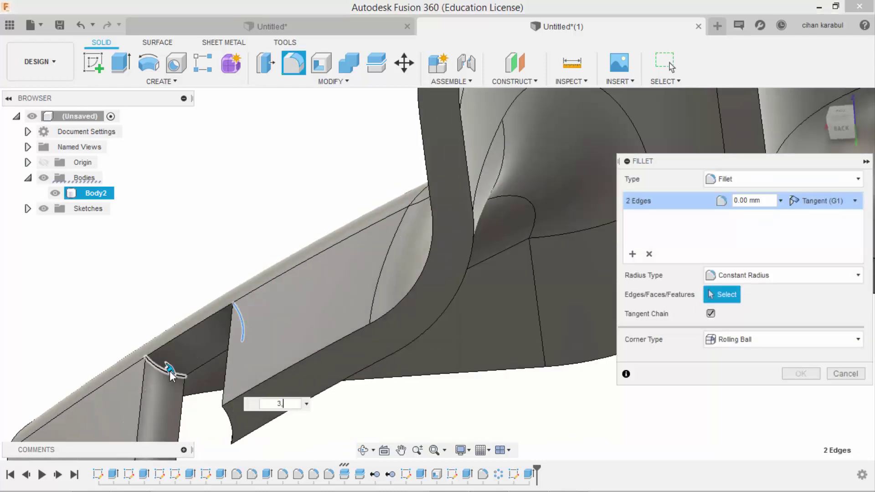
pyautogui.write('5')
pyautogui.press('Return')
pyautogui.scroll(-5, 508, 341)
pyautogui.scroll(-5, 504, 357)
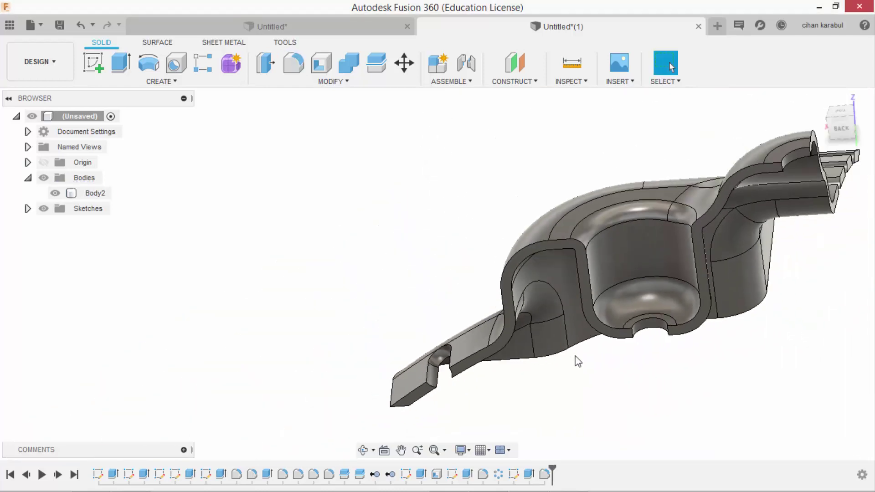
pyautogui.moveTo(578, 361)
pyautogui.keyDown('shift'); pyautogui.mouseDown(button='middle')
pyautogui.moveTo(707, 379)
pyautogui.moveTo(616, 324)
pyautogui.moveTo(616, 307)
pyautogui.moveTo(611, 350)
pyautogui.moveTo(638, 337)
pyautogui.moveTo(585, 244)
pyautogui.moveTo(418, 273)
pyautogui.moveTo(647, 348)
pyautogui.moveTo(690, 310)
pyautogui.mouseUp(button='middle'); pyautogui.keyUp('shift')
pyautogui.scroll(3, 541, 181)
pyautogui.scroll(-2, 529, 245)
pyautogui.scroll(-2, 618, 314)
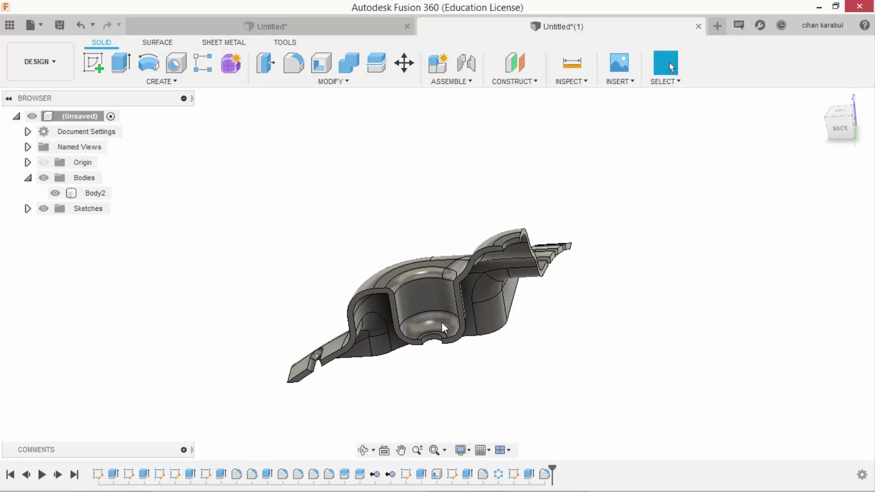
# Mirror Body2 across an origin plane to create Body4.
pyautogui.click(196, 83)
pyautogui.click(135, 305)
pyautogui.click(542, 273)
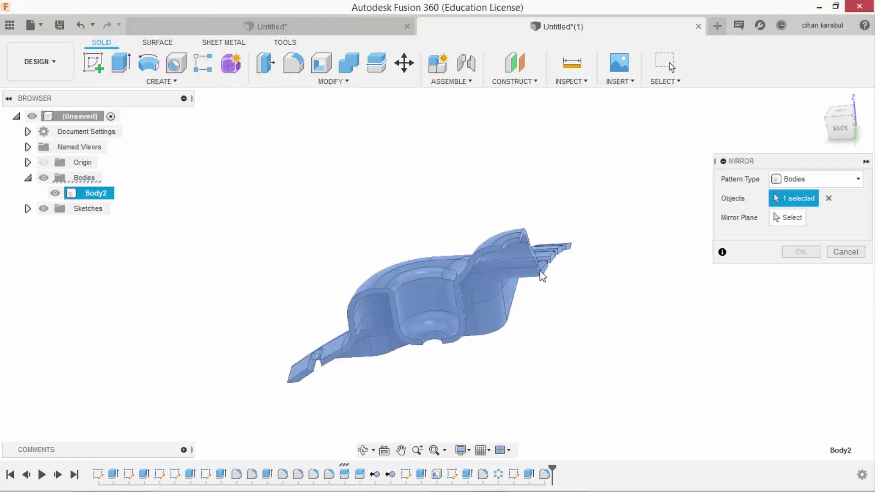
pyautogui.click(775, 214)
pyautogui.click(508, 337)
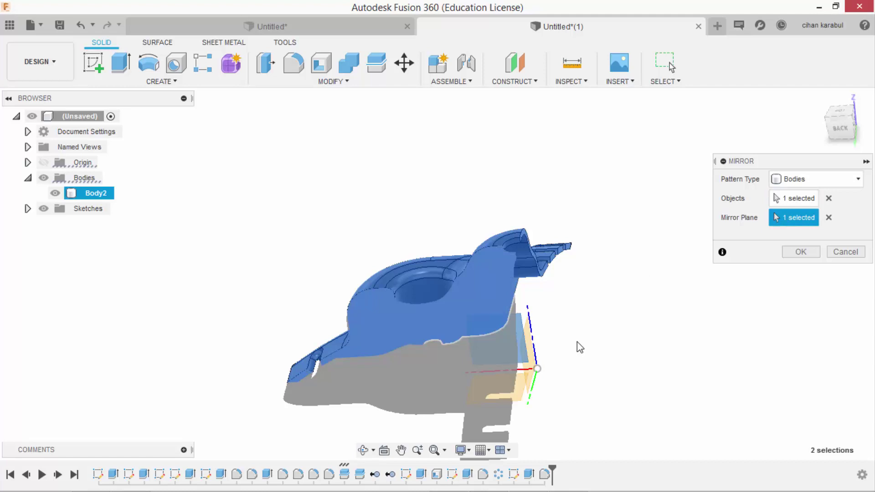
pyautogui.click(805, 252)
# Mirror Body2 and Body4 across the perpendicular plane to complete the cross.
pyautogui.click(167, 85)
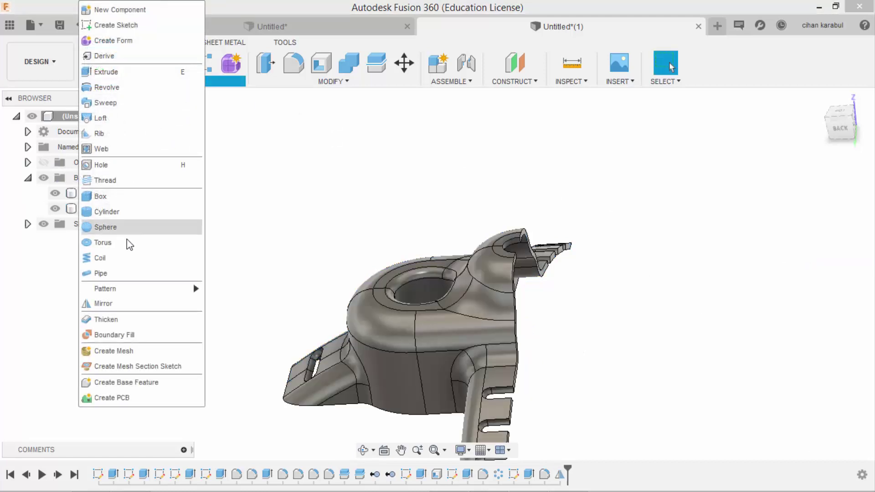
pyautogui.click(122, 303)
pyautogui.click(398, 288)
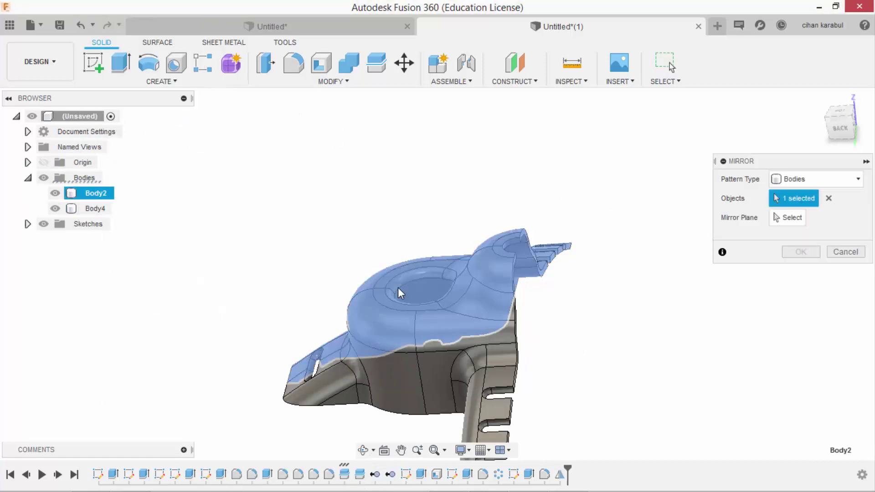
pyautogui.click(777, 218)
pyautogui.click(533, 353)
pyautogui.click(801, 251)
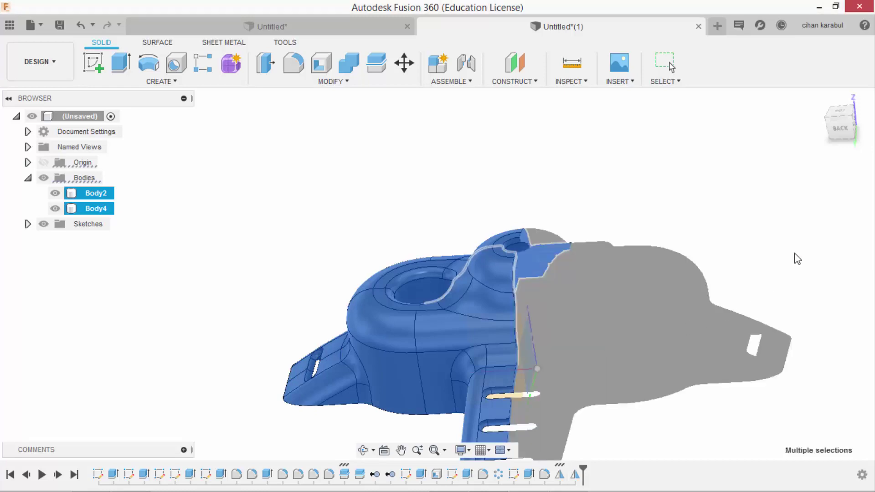
pyautogui.keyDown('shift'); pyautogui.moveTo(544, 293); pyautogui.dragTo(650, 287, button='middle'); pyautogui.keyUp('shift')
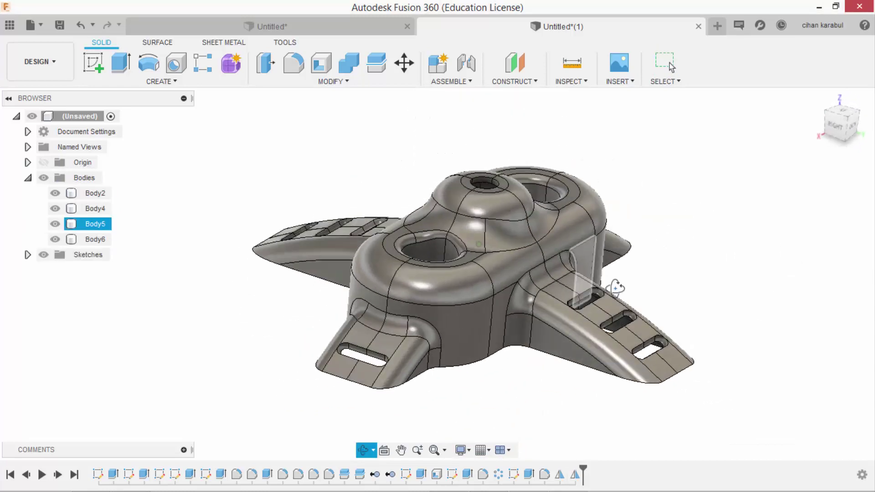
pyautogui.press('Escape')
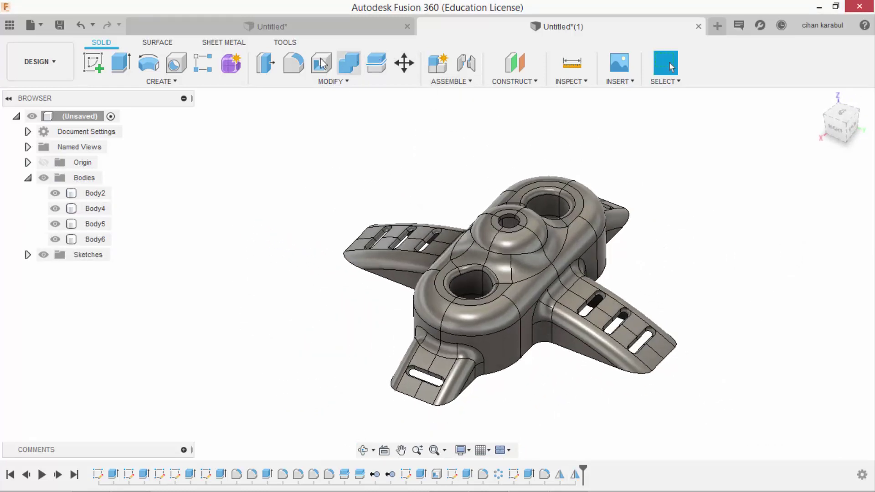
# Join Body4, Body6 and Body2 into target Body5, then orbit the merged part.
pyautogui.click(356, 67)
pyautogui.click(580, 196)
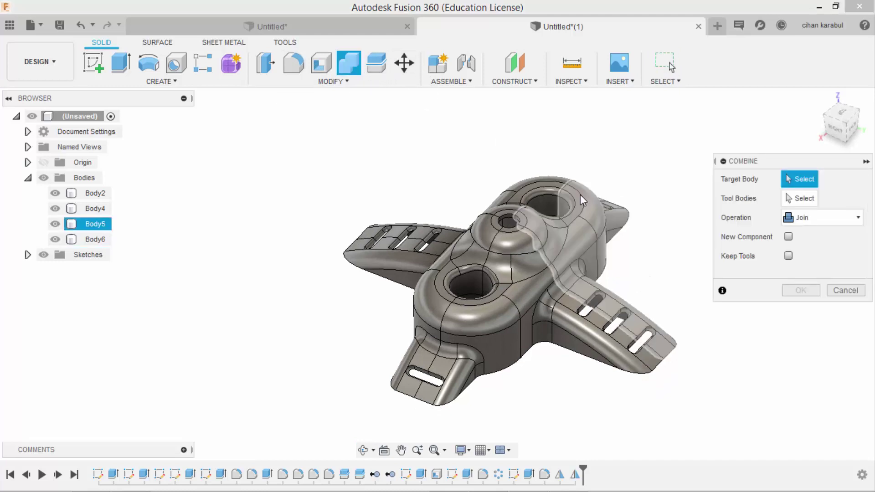
pyautogui.click(455, 256)
pyautogui.click(496, 217)
pyautogui.click(468, 291)
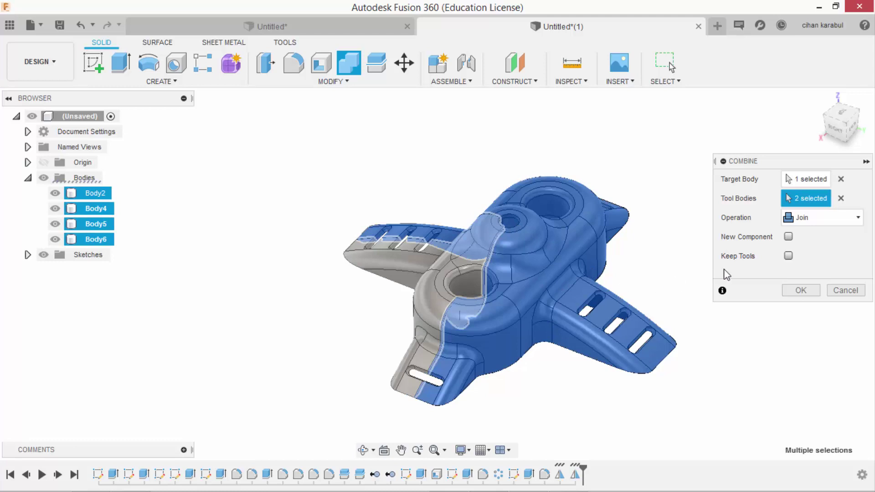
pyautogui.click(795, 290)
pyautogui.moveTo(733, 355)
pyautogui.keyDown('shift'); pyautogui.mouseDown(button='middle')
pyautogui.moveTo(712, 346)
pyautogui.moveTo(707, 244)
pyautogui.moveTo(669, 401)
pyautogui.mouseUp(button='middle'); pyautogui.keyUp('shift')
pyautogui.scroll(5, 545, 406)
pyautogui.moveTo(545, 407)
pyautogui.keyDown('shift'); pyautogui.mouseDown(button='middle')
pyautogui.moveTo(565, 440)
pyautogui.moveTo(567, 249)
pyautogui.mouseUp(button='middle'); pyautogui.keyUp('shift')
pyautogui.scroll(-5, 536, 234)
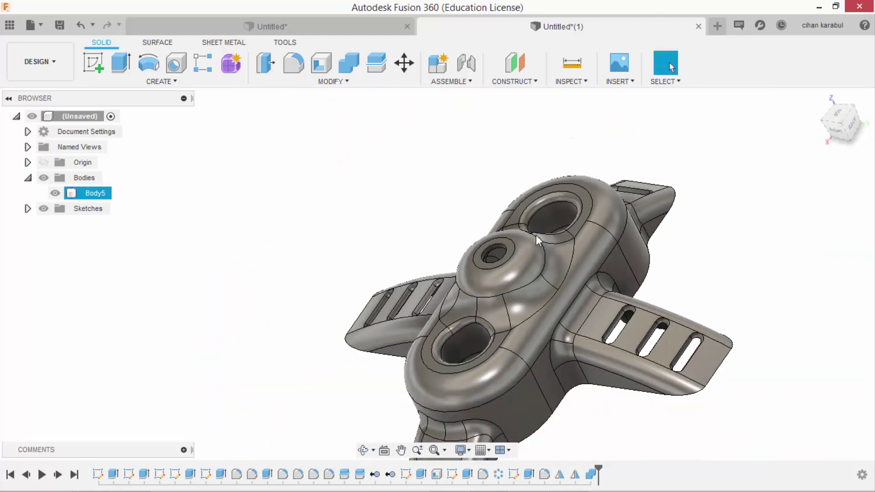
pyautogui.moveTo(669, 254)
pyautogui.keyDown('shift'); pyautogui.mouseDown(button='middle')
pyautogui.moveTo(688, 299)
pyautogui.moveTo(698, 281)
pyautogui.moveTo(682, 172)
pyautogui.moveTo(541, 176)
pyautogui.moveTo(518, 211)
pyautogui.moveTo(527, 232)
pyautogui.moveTo(557, 151)
pyautogui.moveTo(568, 232)
pyautogui.moveTo(524, 291)
pyautogui.mouseUp(button='middle'); pyautogui.keyUp('shift')
pyautogui.scroll(2, 467, 367)
pyautogui.moveTo(478, 143)
pyautogui.keyDown('shift'); pyautogui.mouseDown(button='middle')
pyautogui.moveTo(631, 274)
pyautogui.moveTo(638, 252)
pyautogui.moveTo(815, 135)
pyautogui.mouseUp(button='middle'); pyautogui.keyUp('shift')
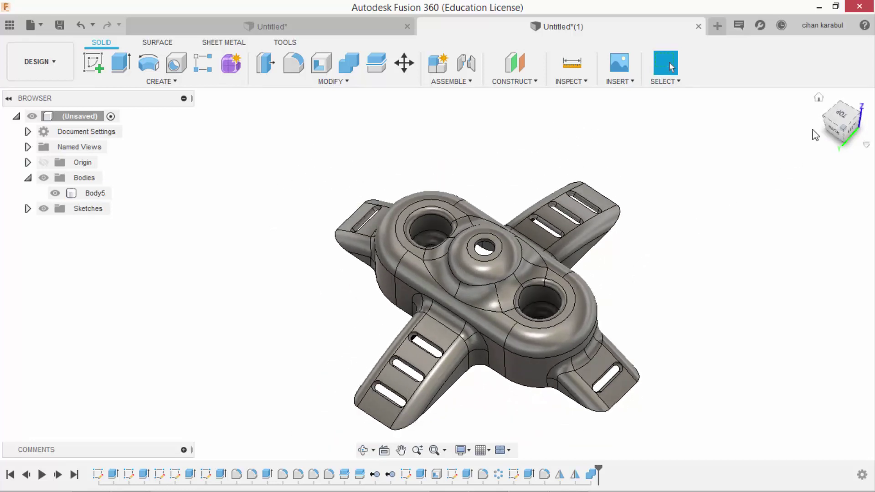
pyautogui.click(820, 98)
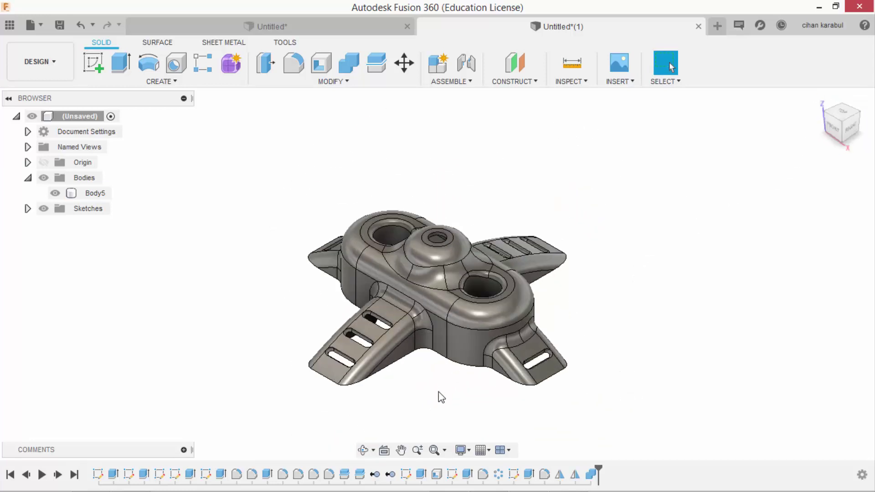